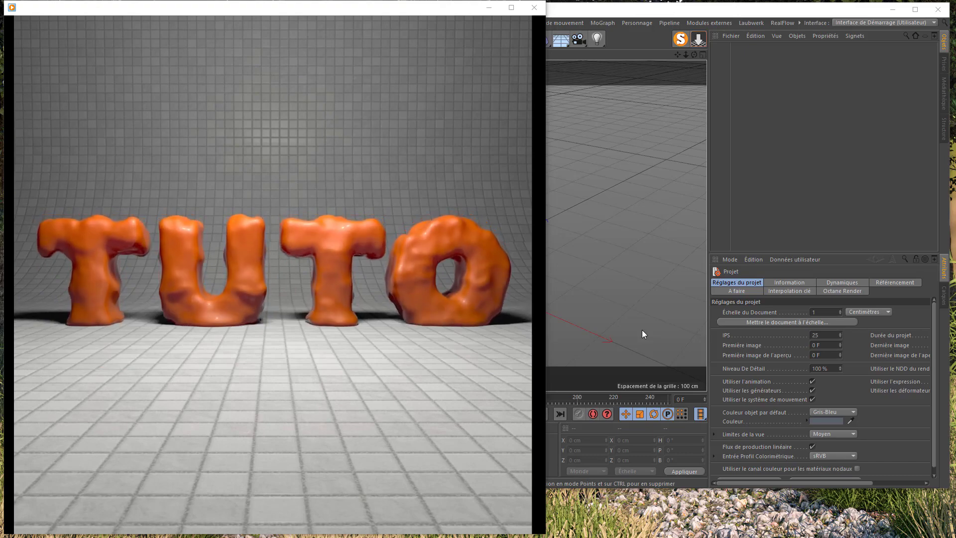
Look at the Motion Tracking Cinema 4D course page in the browser and play the ghost.C4D.mp4 video
click(488, 11)
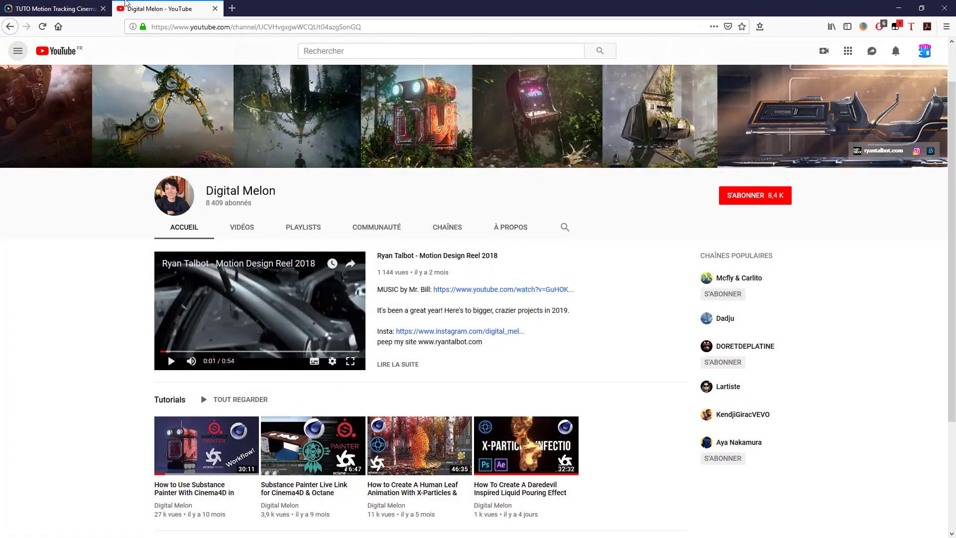
click(74, 8)
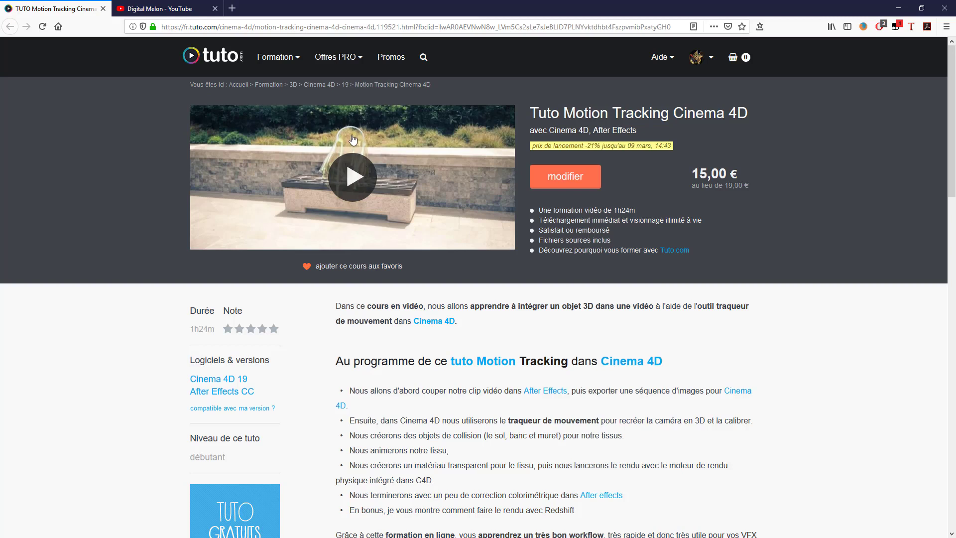
click(899, 8)
double_click(22, 122)
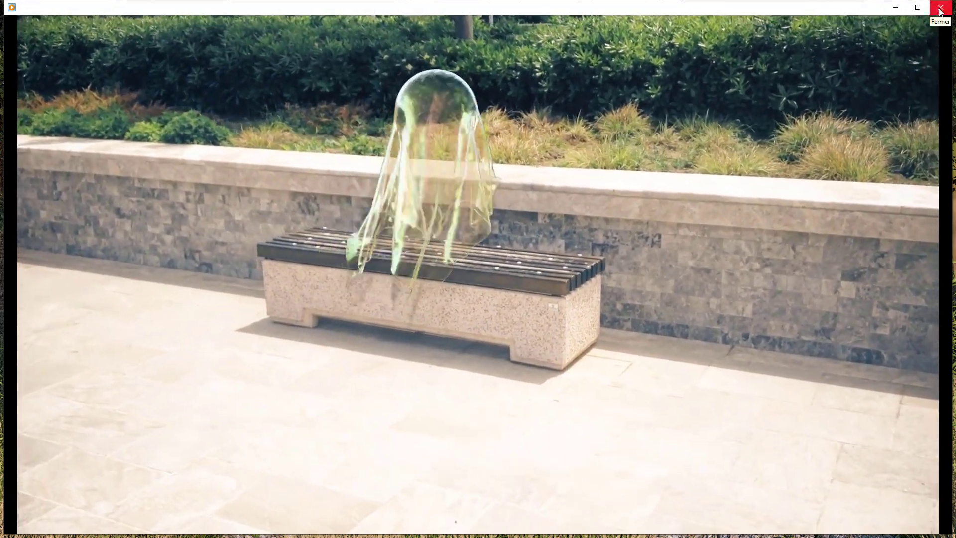
click(898, 8)
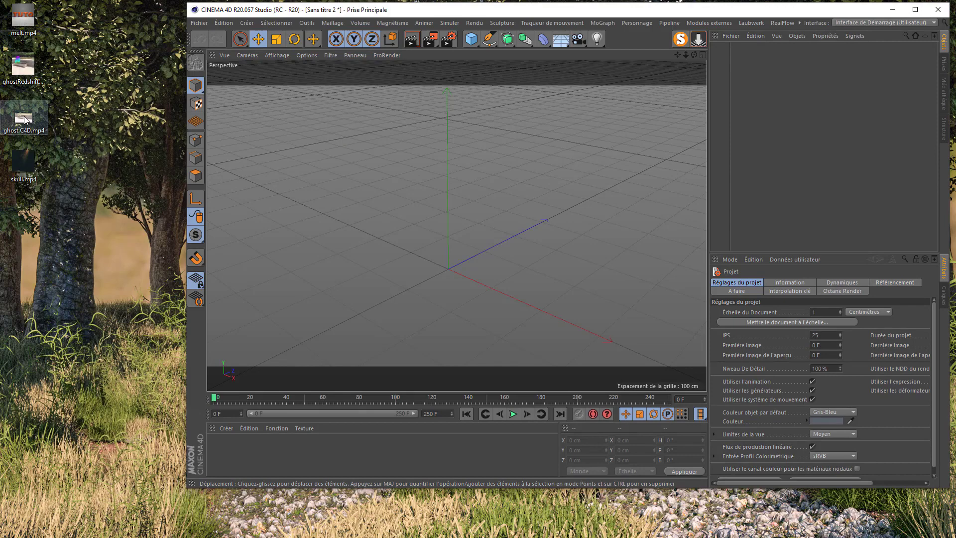
Play the ghostRedshift video from the desktop and close the player
click(25, 68)
double_click(25, 67)
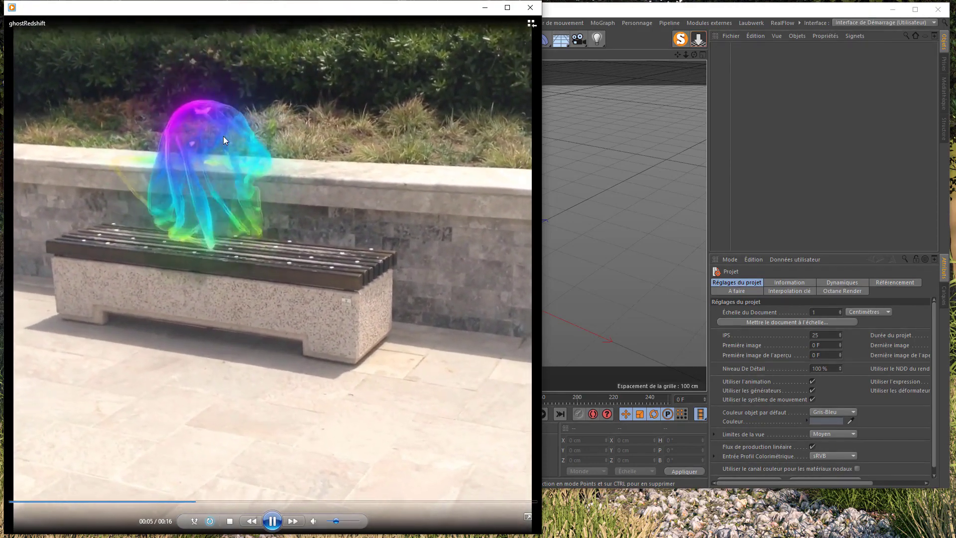
click(525, 11)
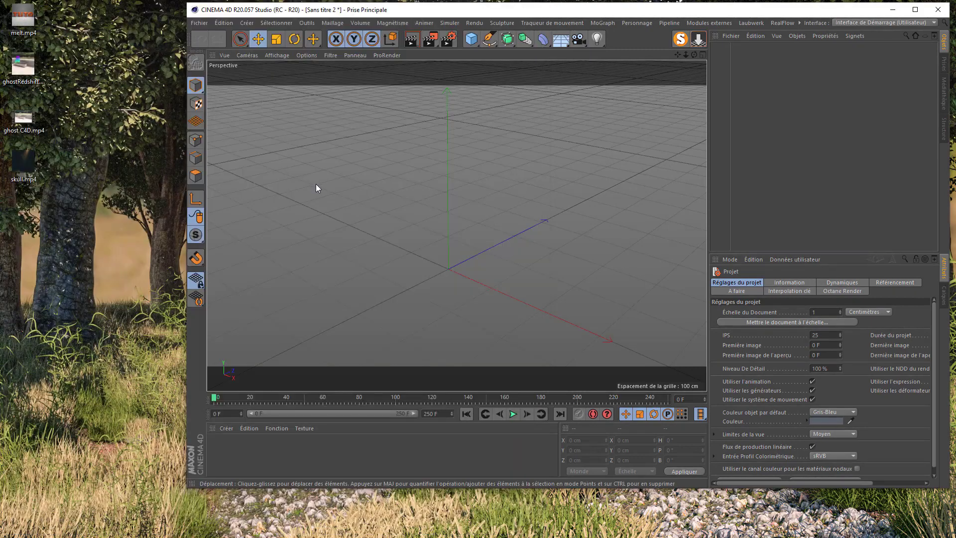
View the Digital Melon YouTube channel in the browser and play the skull.mp4 video
click(21, 161)
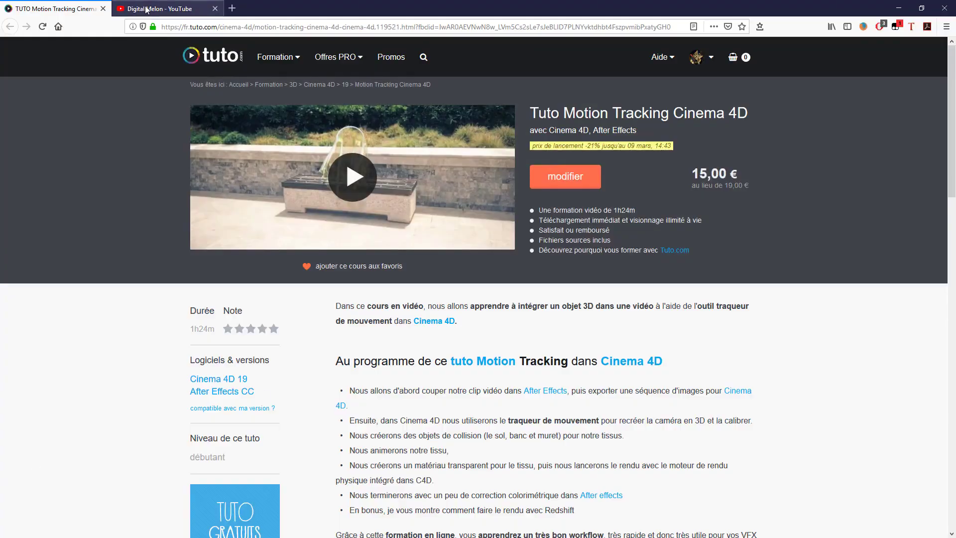
click(148, 9)
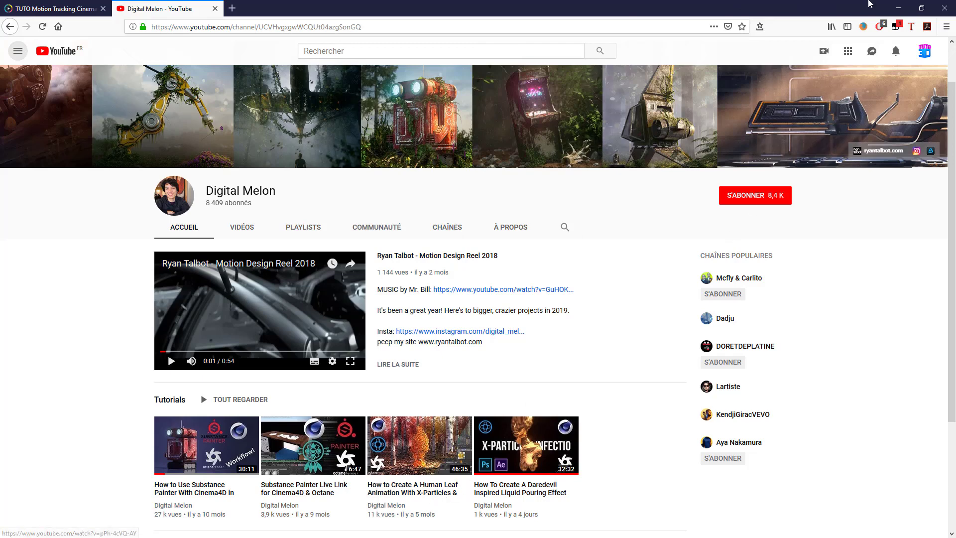
click(907, 9)
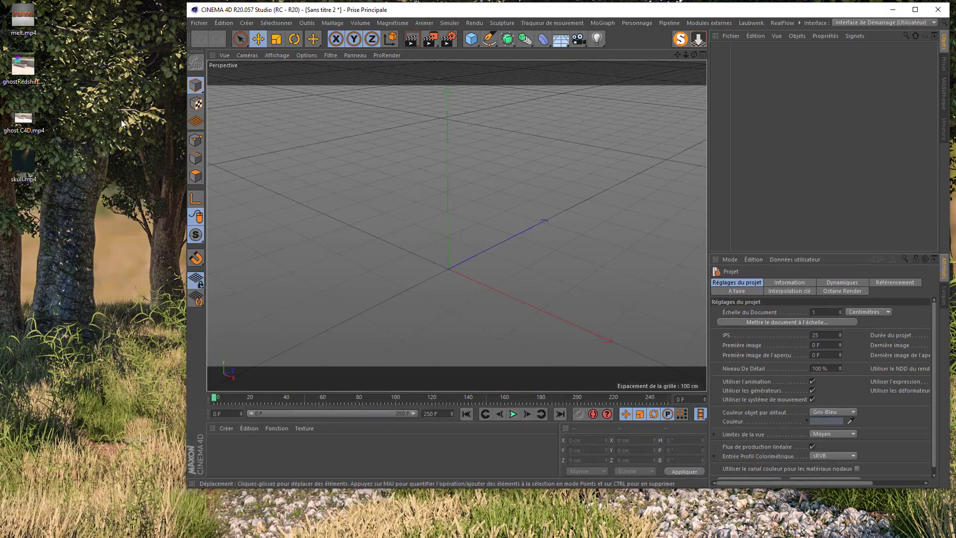
double_click(22, 167)
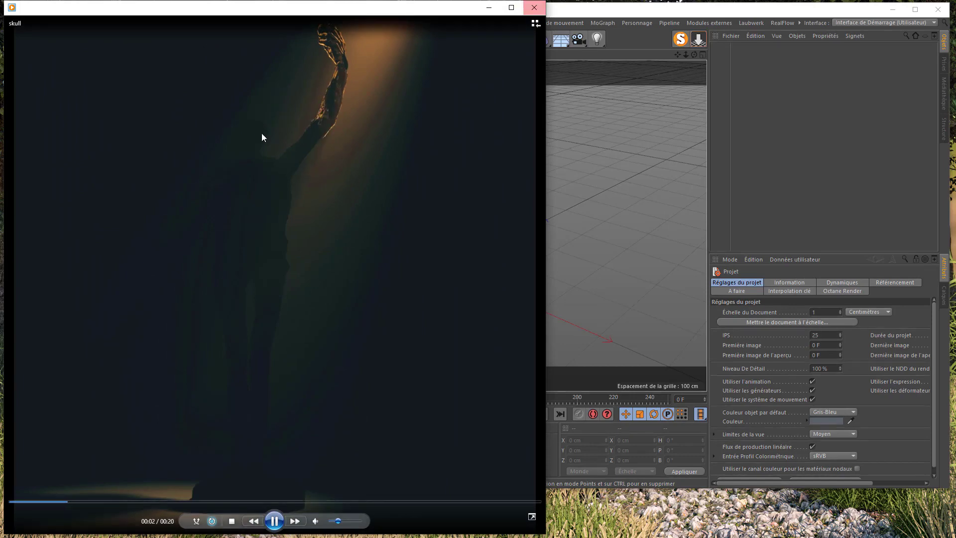
click(533, 7)
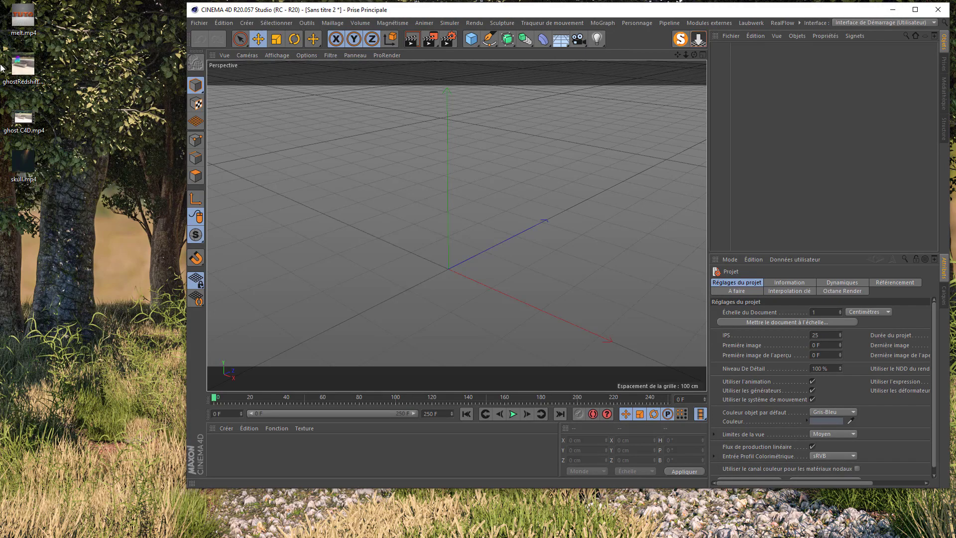
Maximize Cinema 4D, add a MoText object to the scene and set its text to TUTO
click(915, 10)
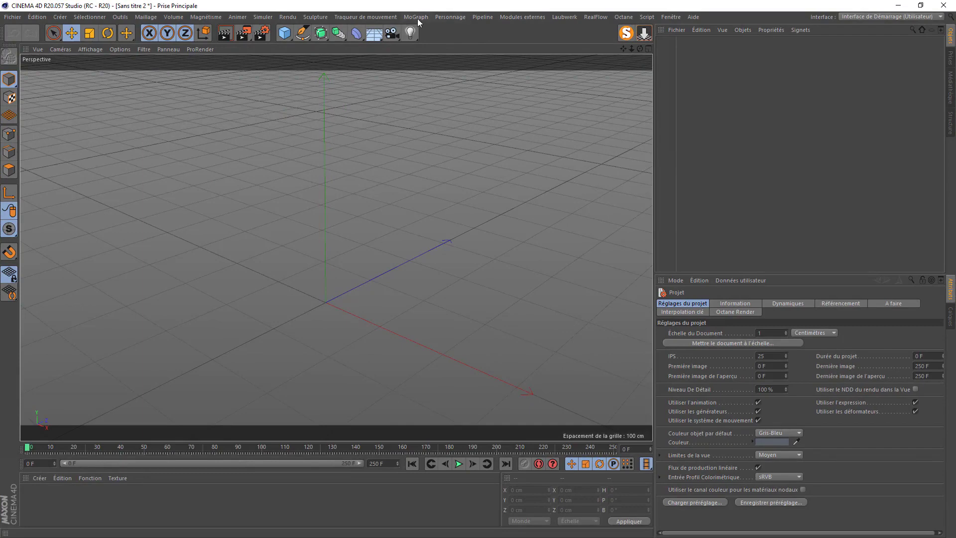
click(416, 17)
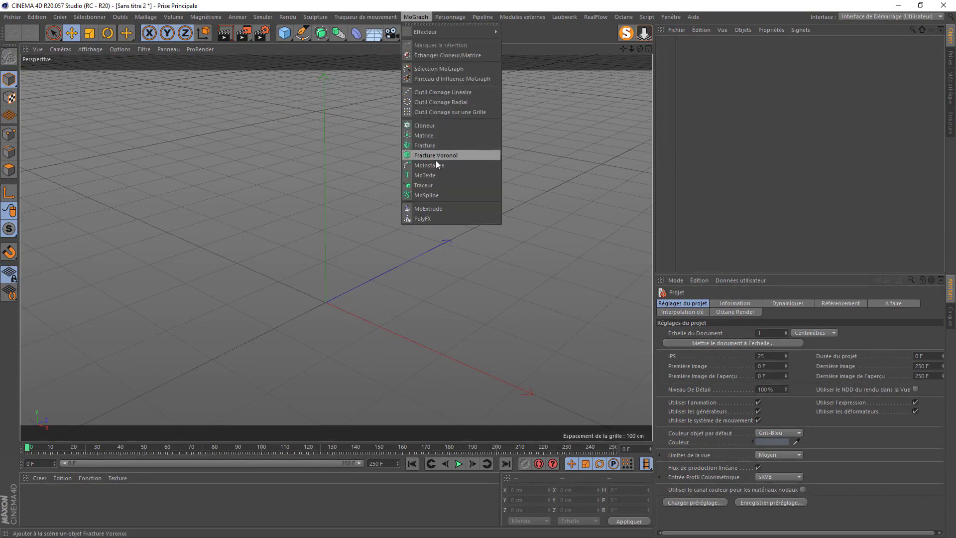
click(424, 175)
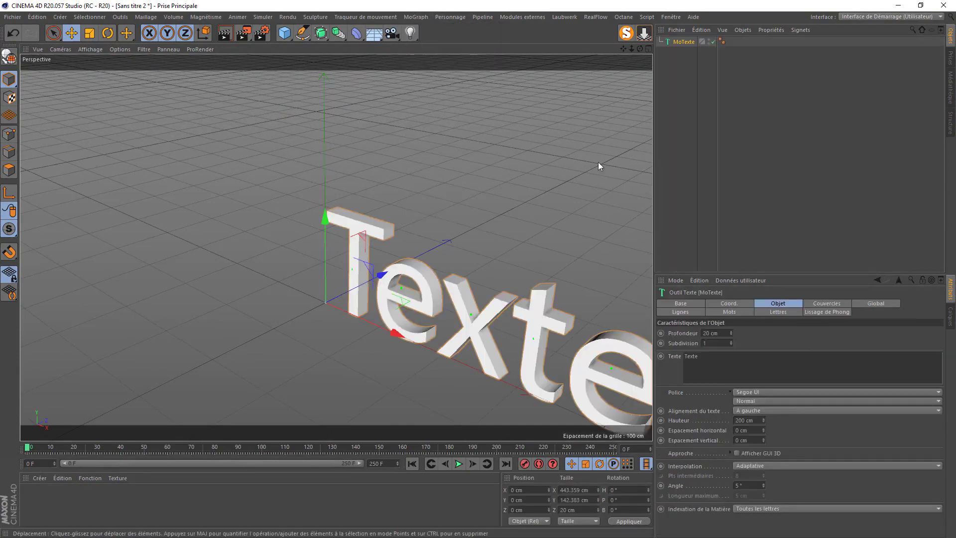
click(704, 375)
text(h)
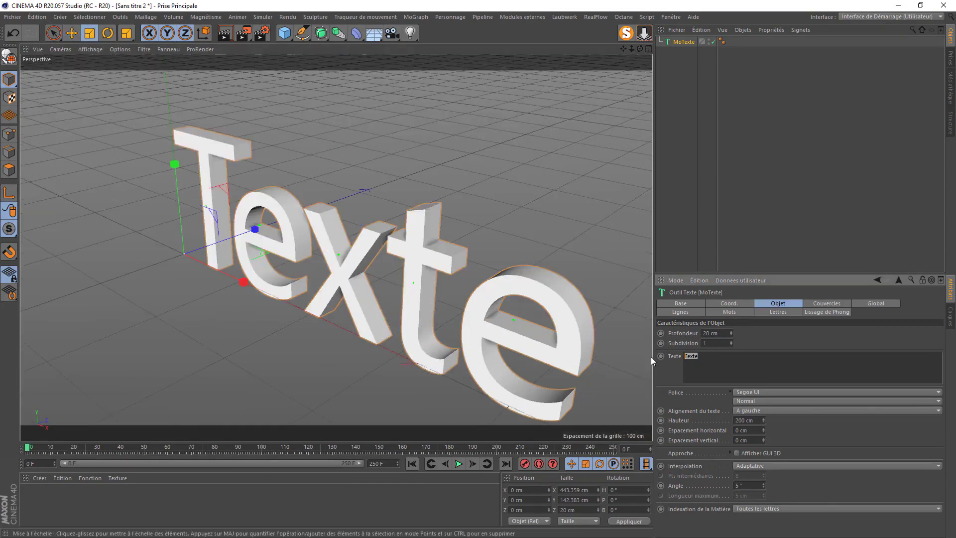
text(TUTO)
Set the MoText font to Arial Black
click(766, 392)
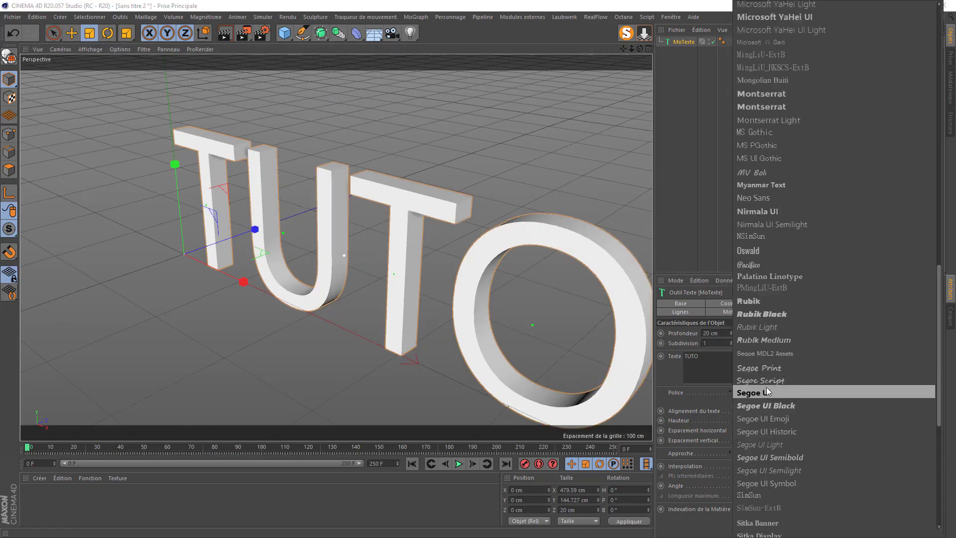
scroll(782, 363, up, 15)
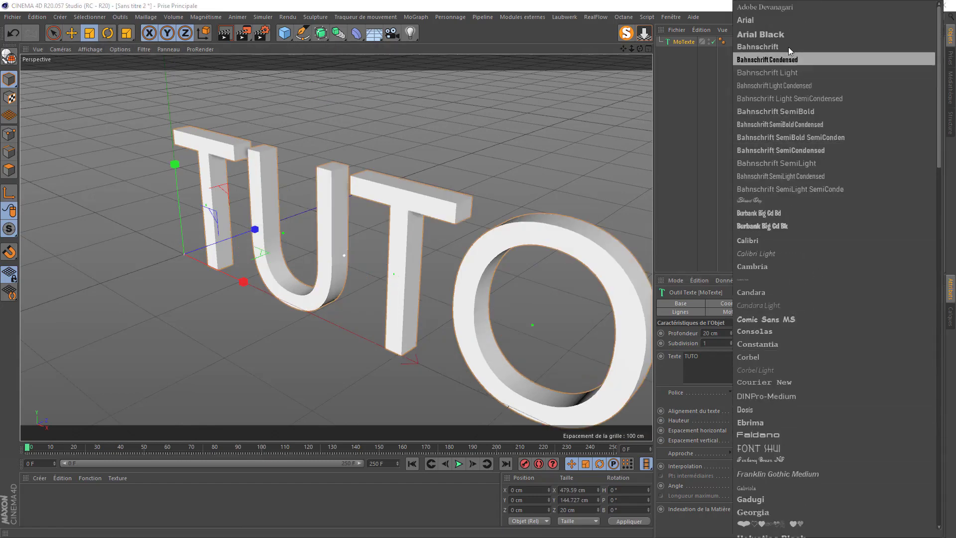
click(784, 35)
Set the MoText alignment to Centré and its depth to 60 cm
click(753, 410)
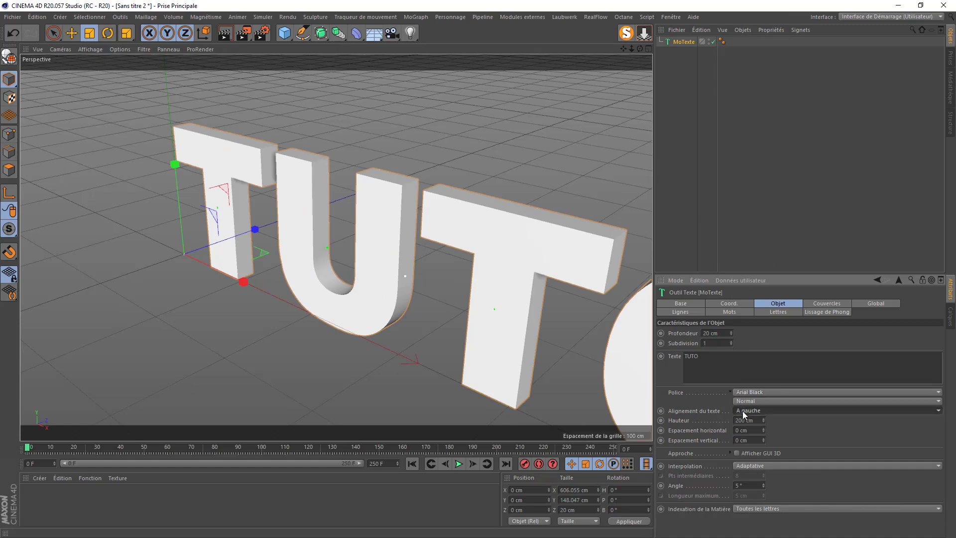
click(747, 429)
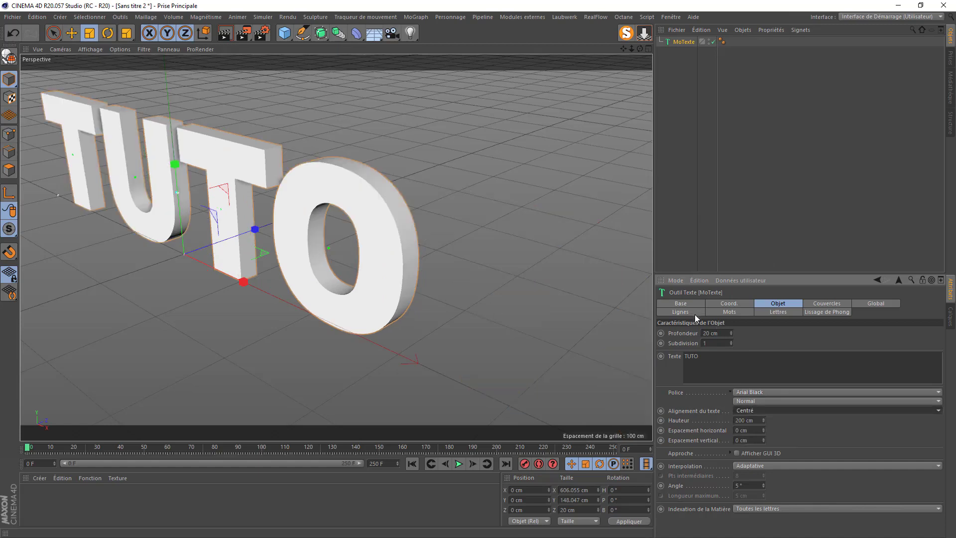
click(722, 334)
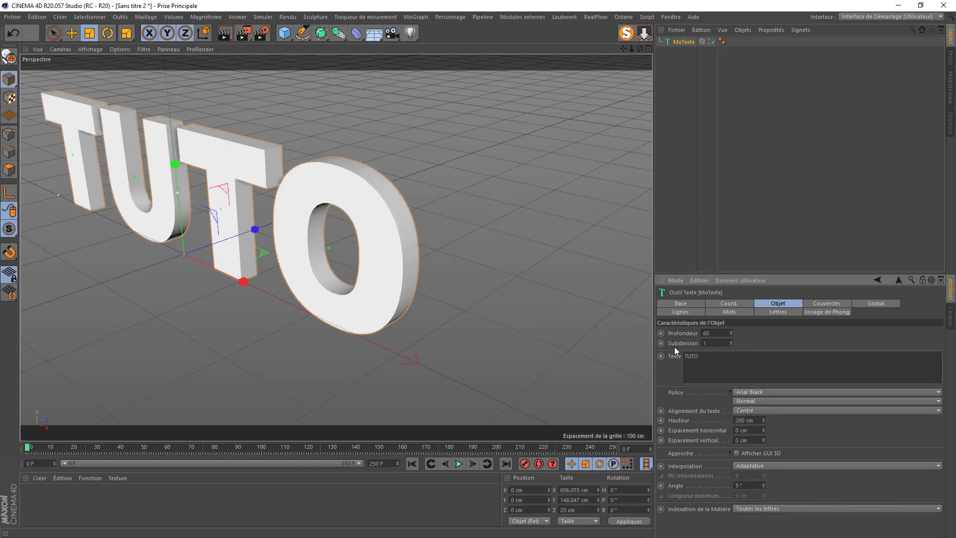
key(Return)
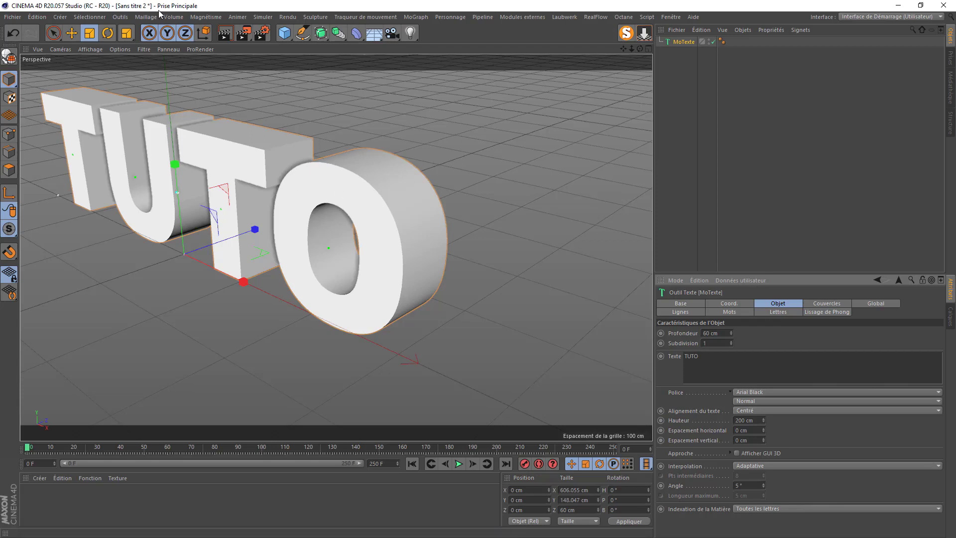
Add a volume generator and a volume mesher, nesting the MoText in the generator and the generator in the mesher
click(174, 17)
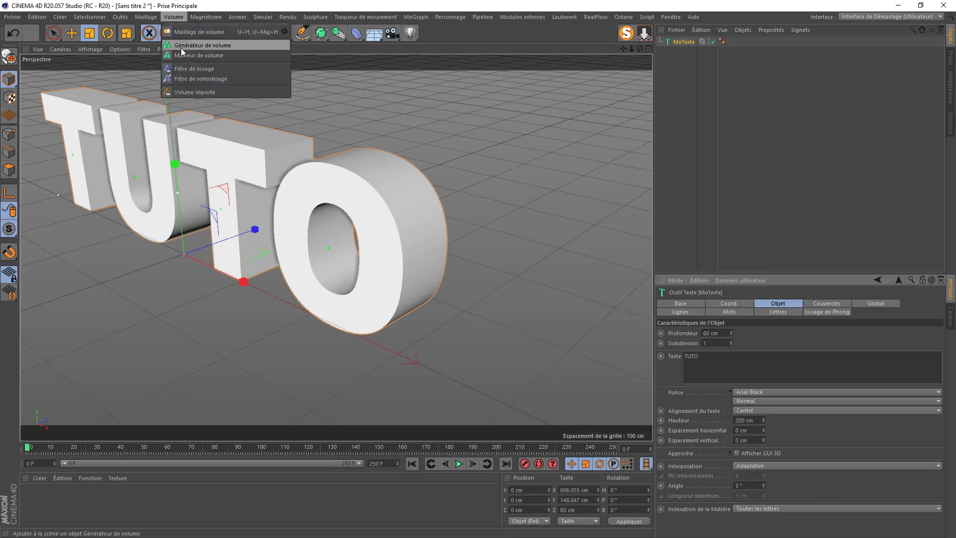
click(183, 46)
click(175, 17)
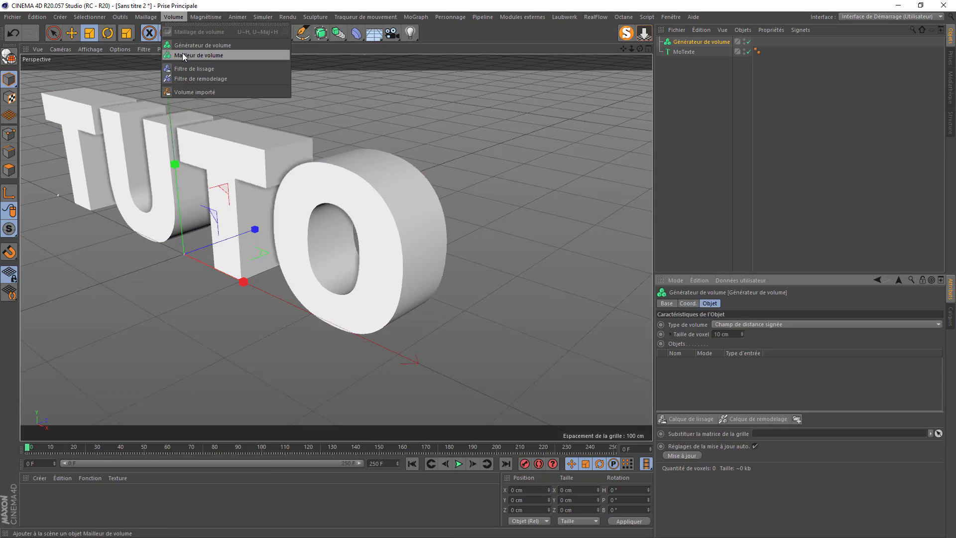
click(182, 55)
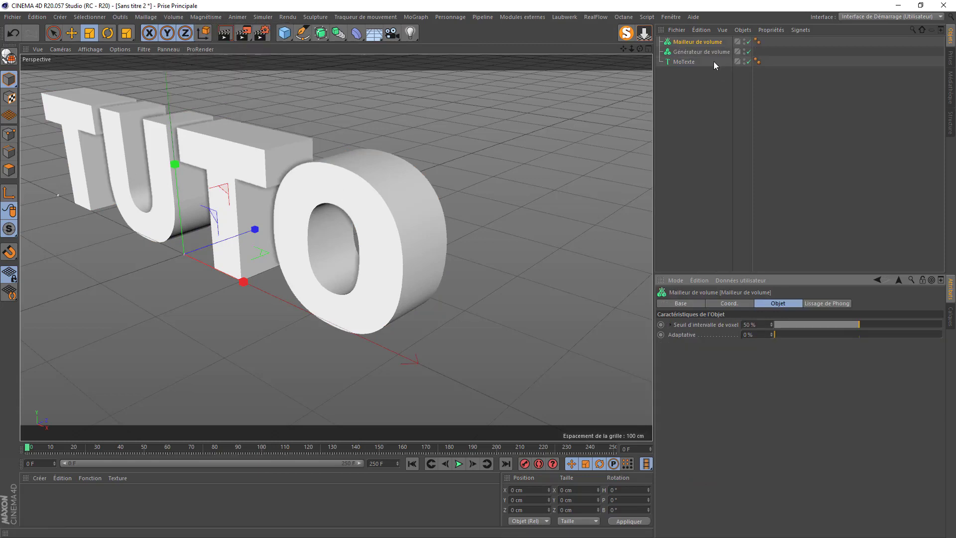
drag(685, 52, 336, 247)
Set the volume generator's voxel size to 3 cm and add a smoothing layer (Calque de lissage)
mouse_move(623, 49)
mouse_down()
mouse_move(336, 248)
mouse_move(630, 47)
mouse_up()
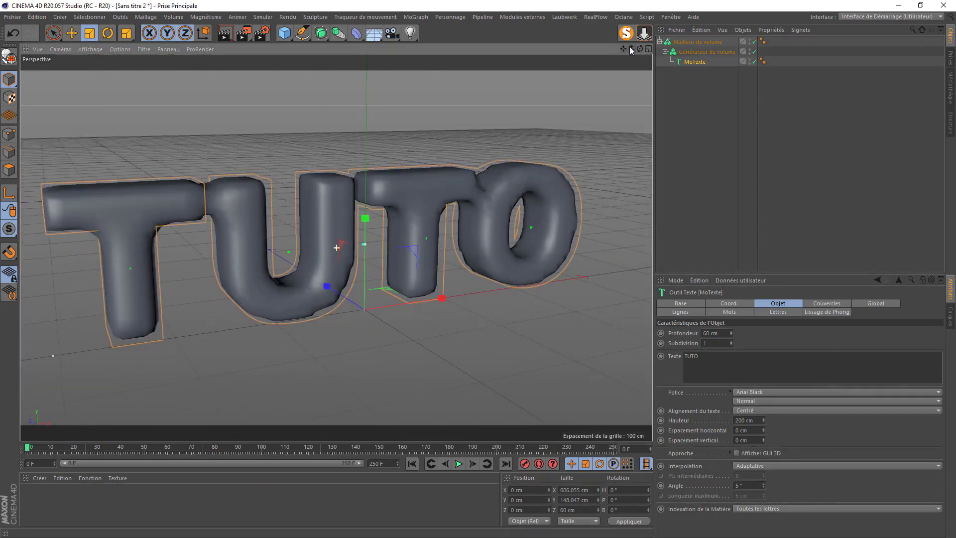
click(683, 52)
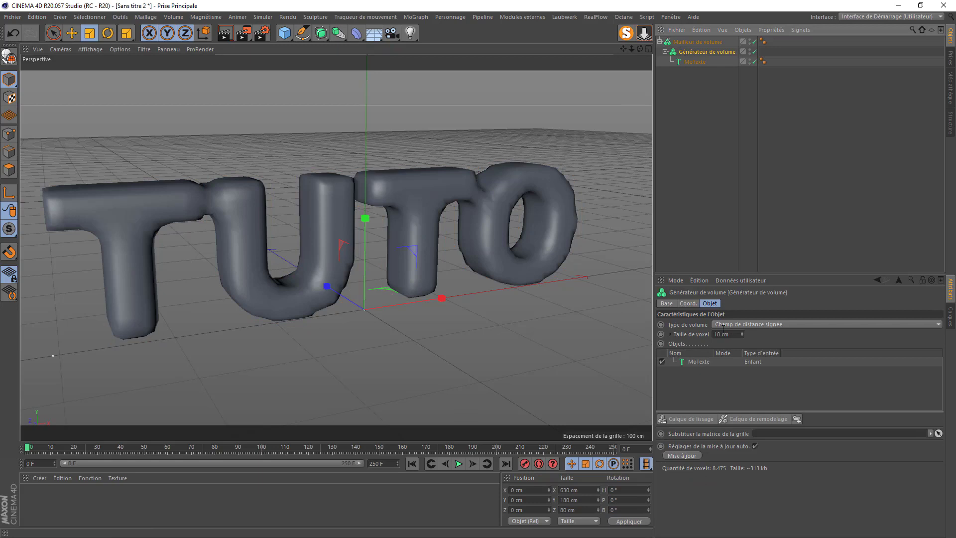
click(717, 335)
text(3)
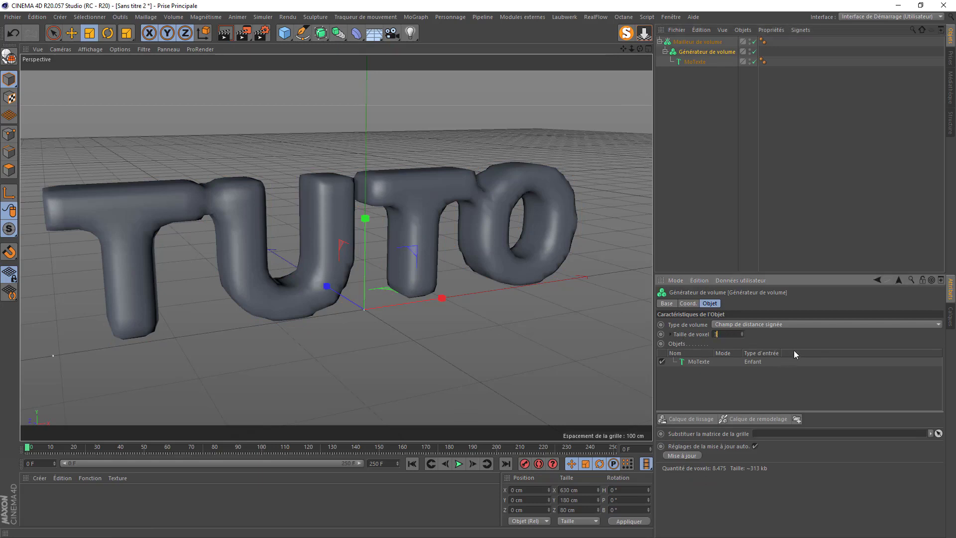
key(Return)
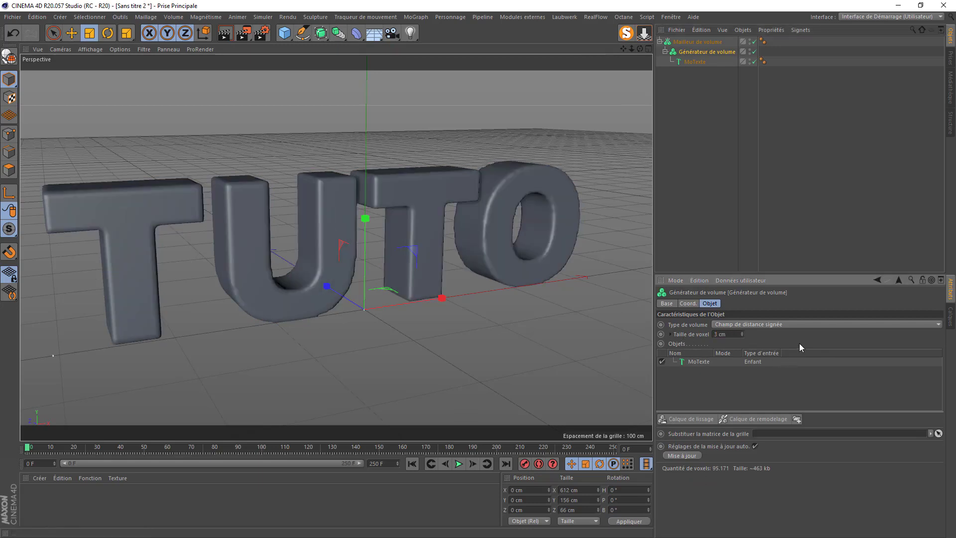
click(682, 420)
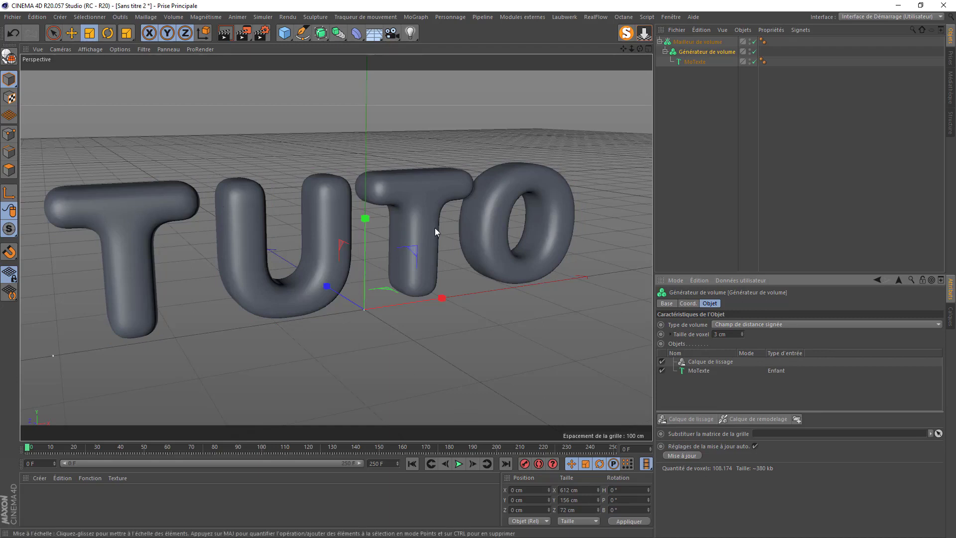
Refine the volume generator's voxel size to 2 cm
double_click(722, 334)
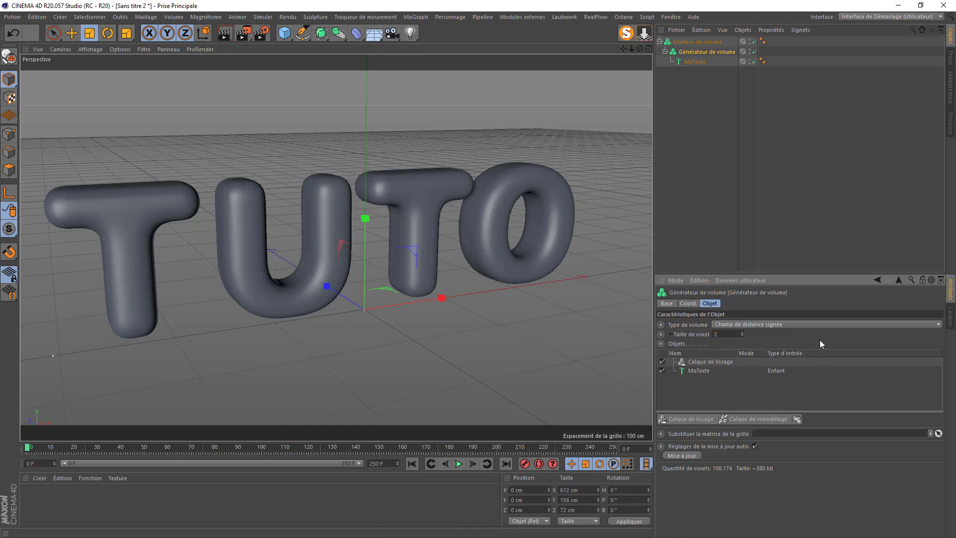
text(2)
key(Return)
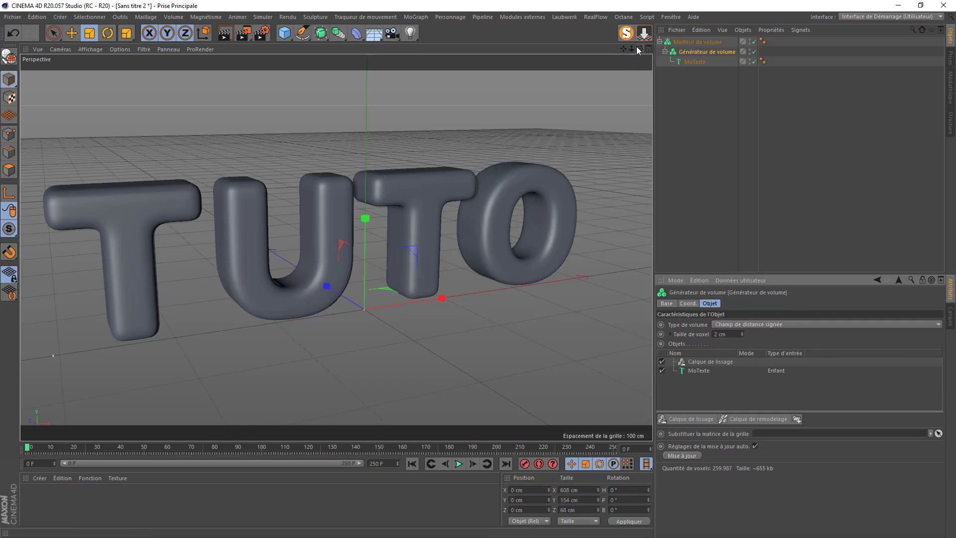
Set the MoText's horizontal spacing to 10 cm and drop the text object onto the floor
mouse_move(639, 49)
mouse_down()
mouse_move(600, 65)
mouse_move(518, 42)
mouse_move(474, 48)
mouse_move(568, 65)
mouse_move(617, 31)
mouse_move(640, 49)
mouse_up()
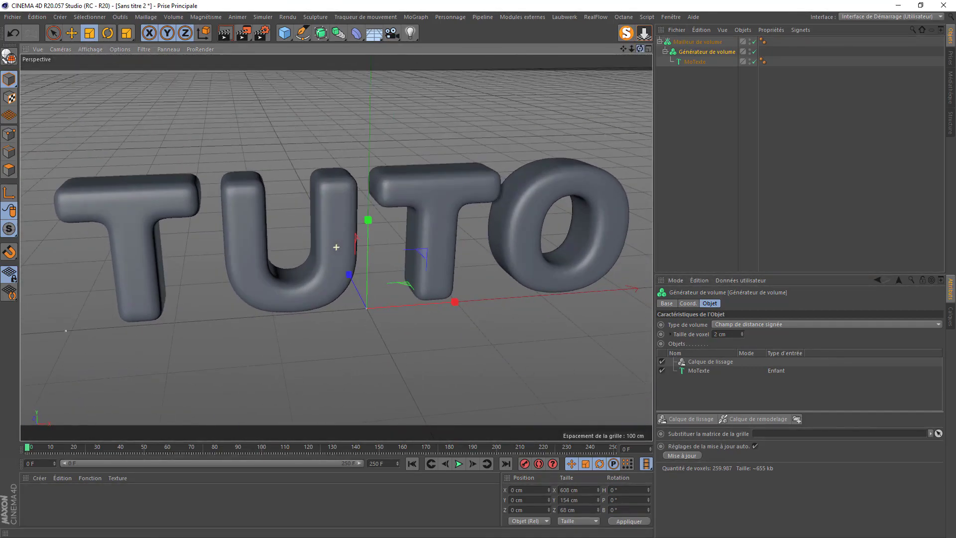
click(693, 61)
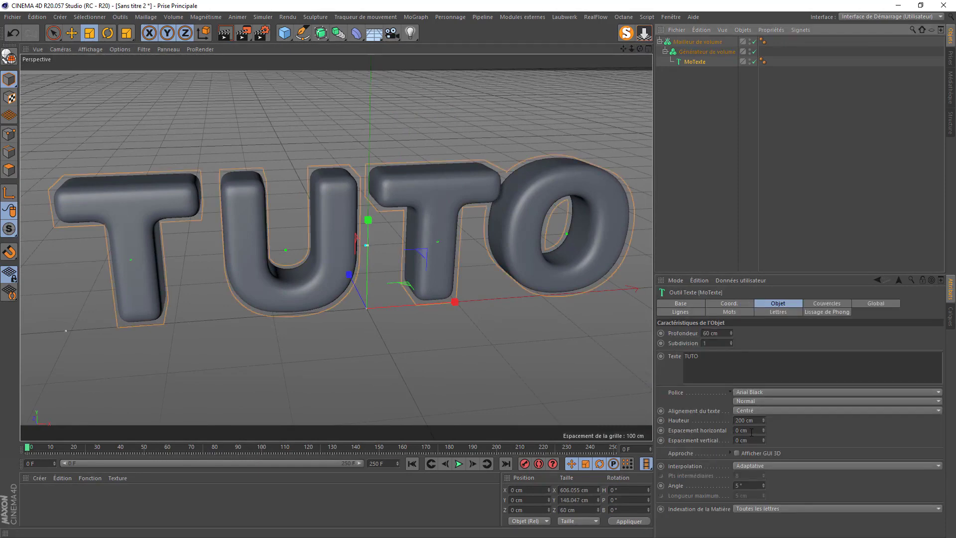
double_click(752, 432)
text(10)
key(Return)
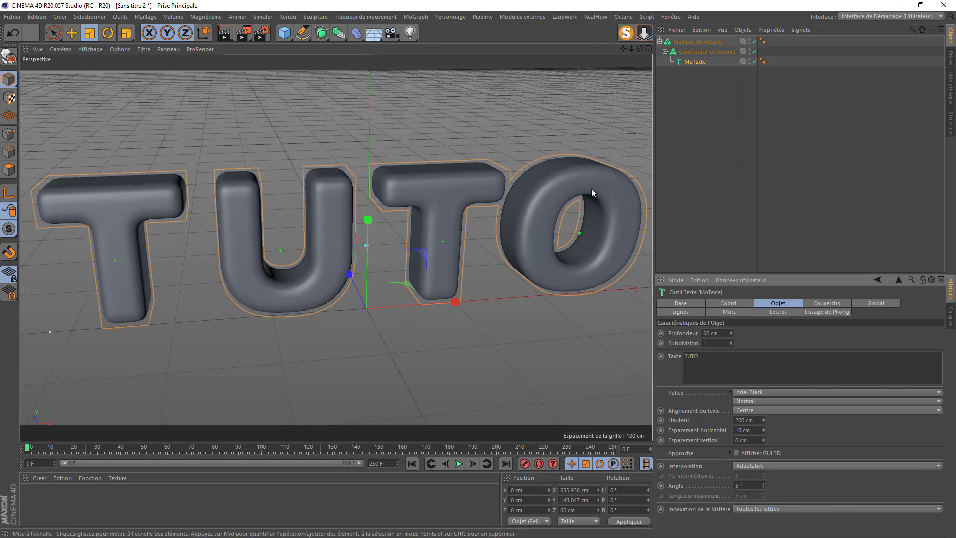
click(644, 34)
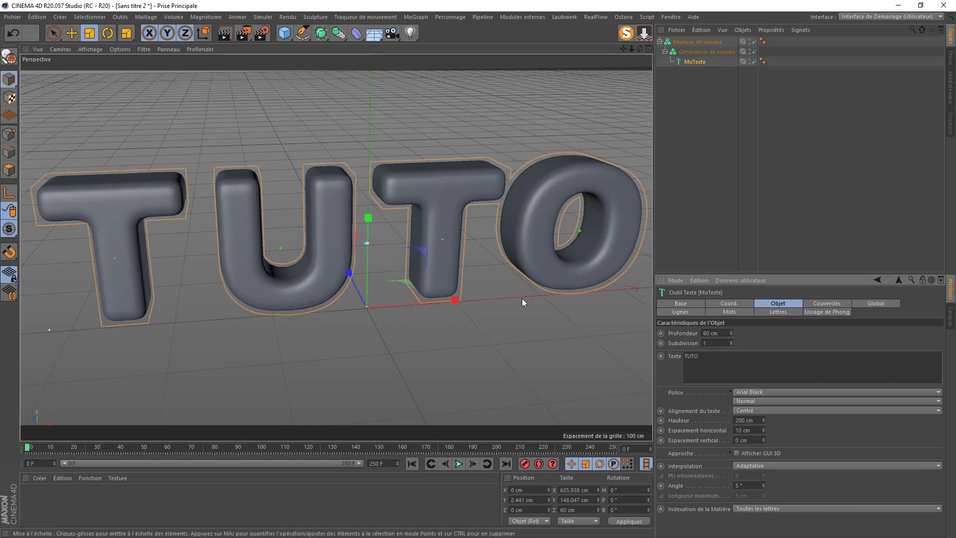
Add a cube to the scene and set its X and Z sizes to 2500 cm
click(285, 33)
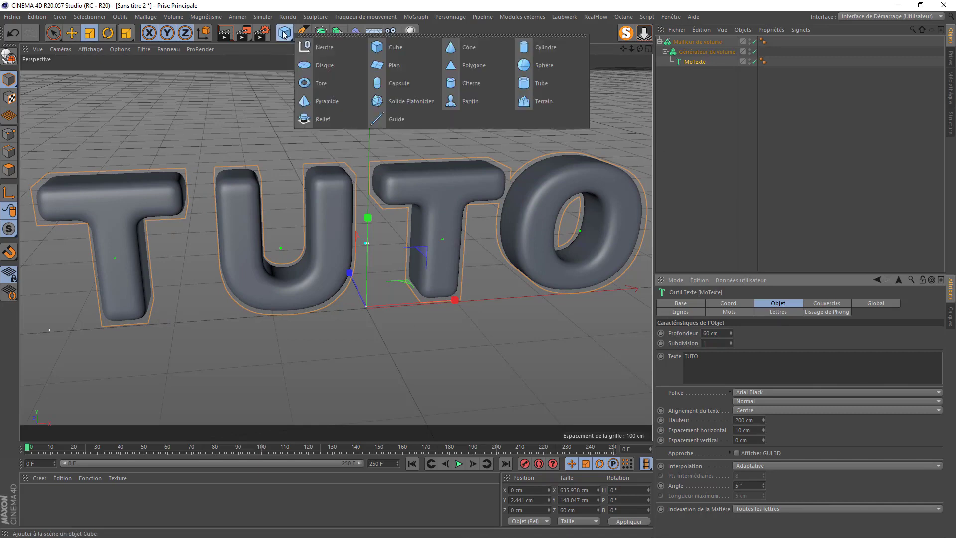
click(381, 50)
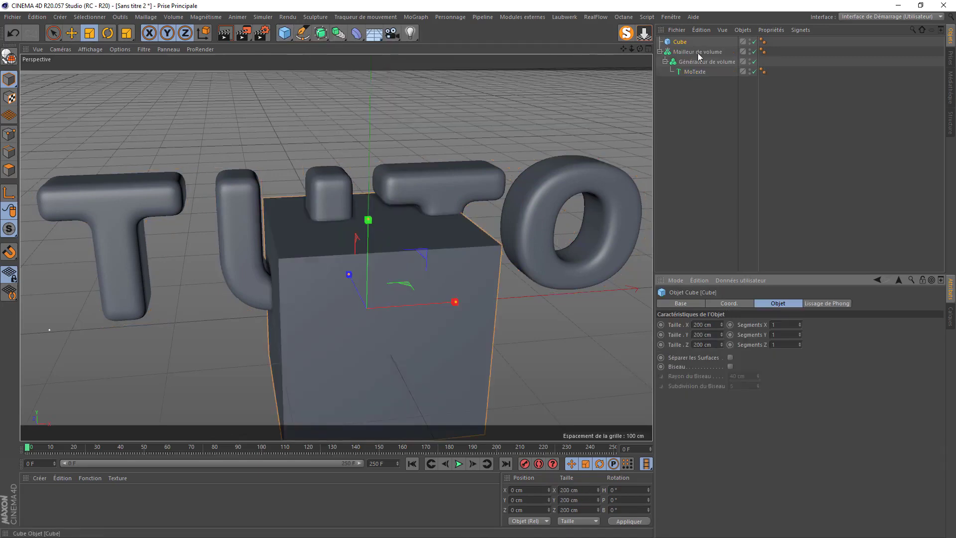
double_click(712, 324)
text(25)
double_click(707, 344)
text(2)
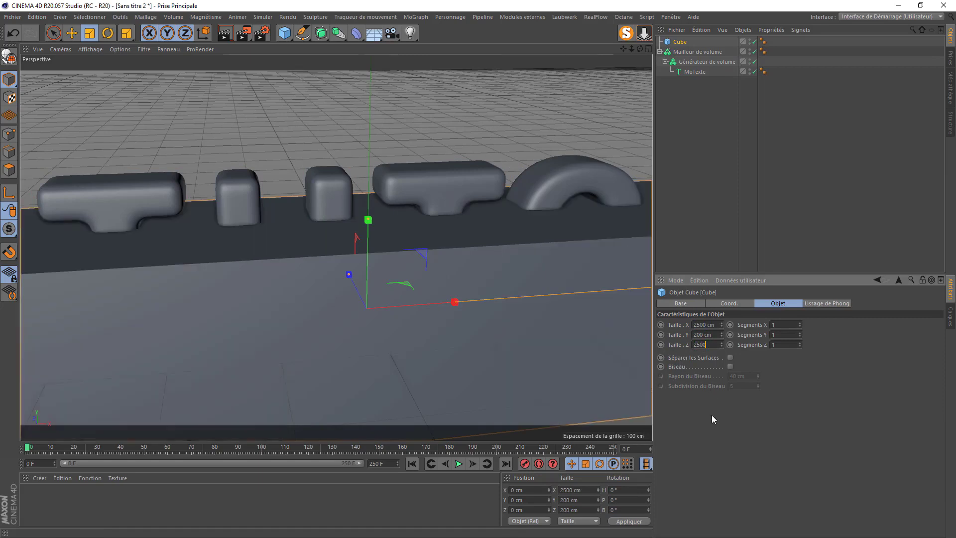
key(Return)
Set the cube's Y position to -100 cm so its upper face serves as the floor beneath the letters
click(725, 301)
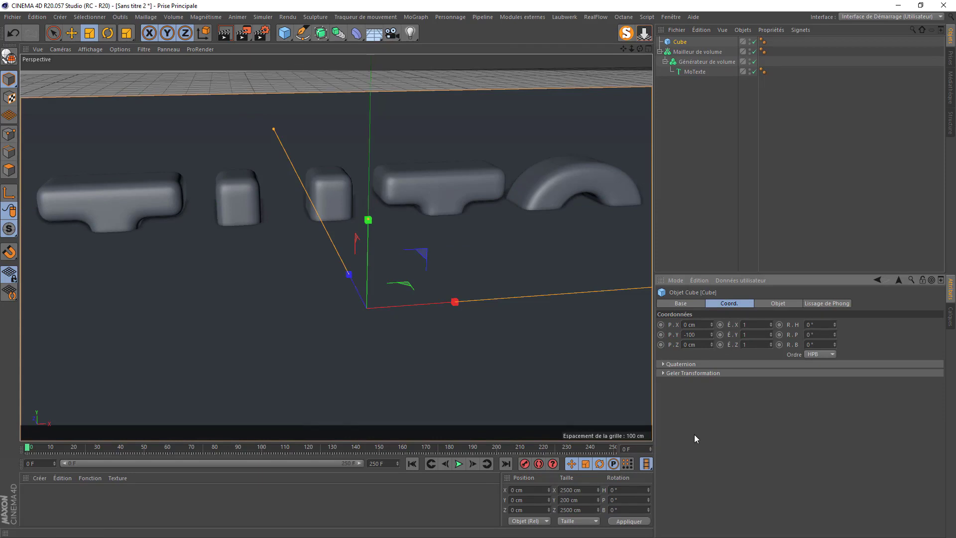
key(Return)
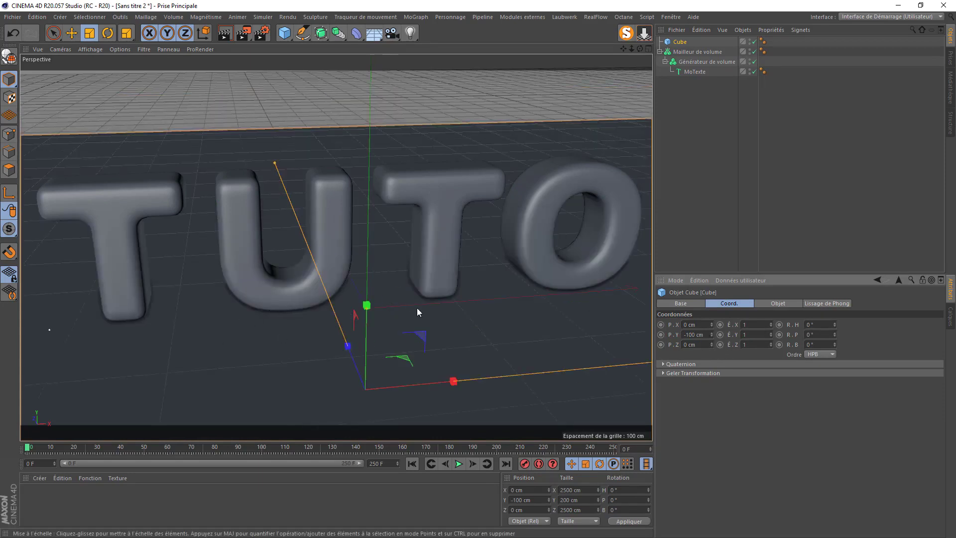
mouse_move(640, 49)
mouse_down()
mouse_move(637, 26)
mouse_move(640, 49)
mouse_up()
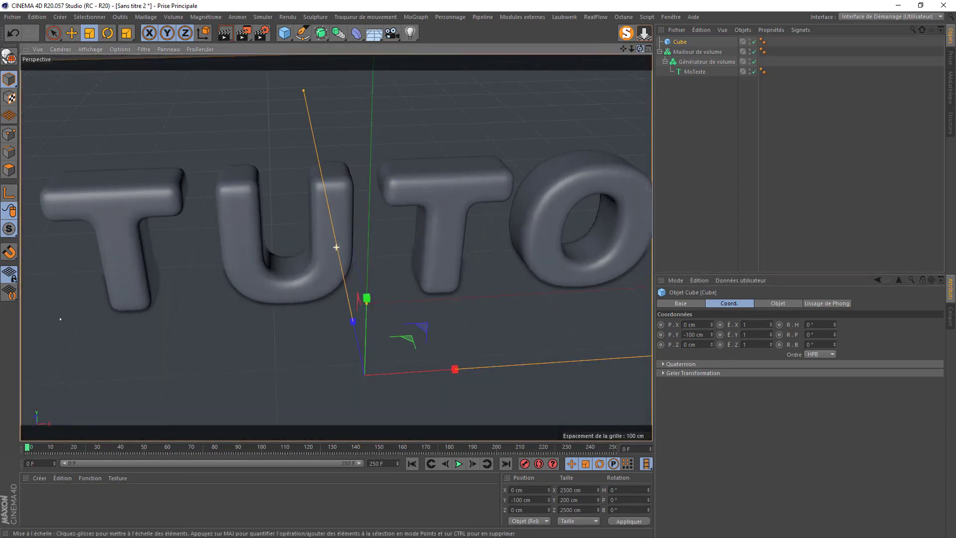
Rename the cube as "sol collision" and hide it in the viewport
double_click(681, 41)
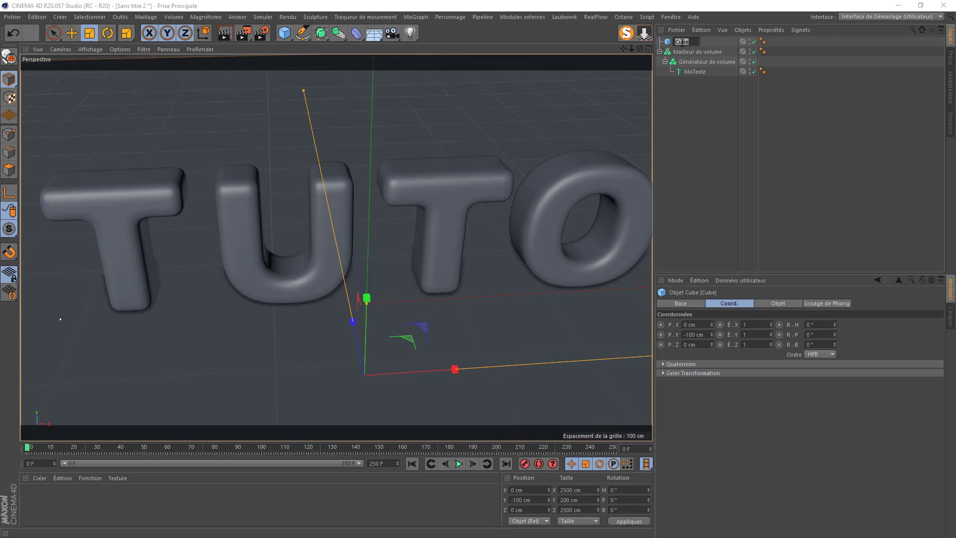
text(sion)
click(707, 110)
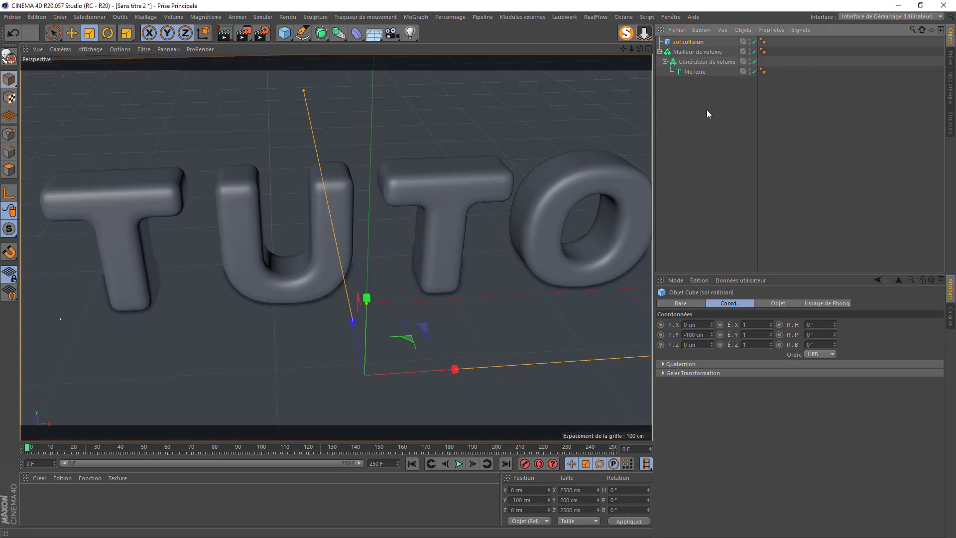
click(753, 42)
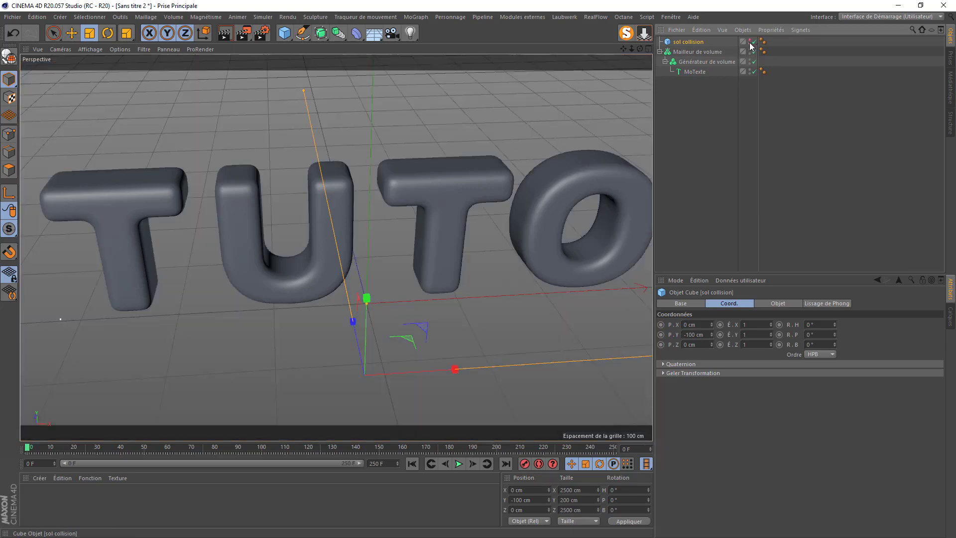
Merge the volume mesher, volume generator and MoText into a single polygon object, deleting the originals
click(660, 52)
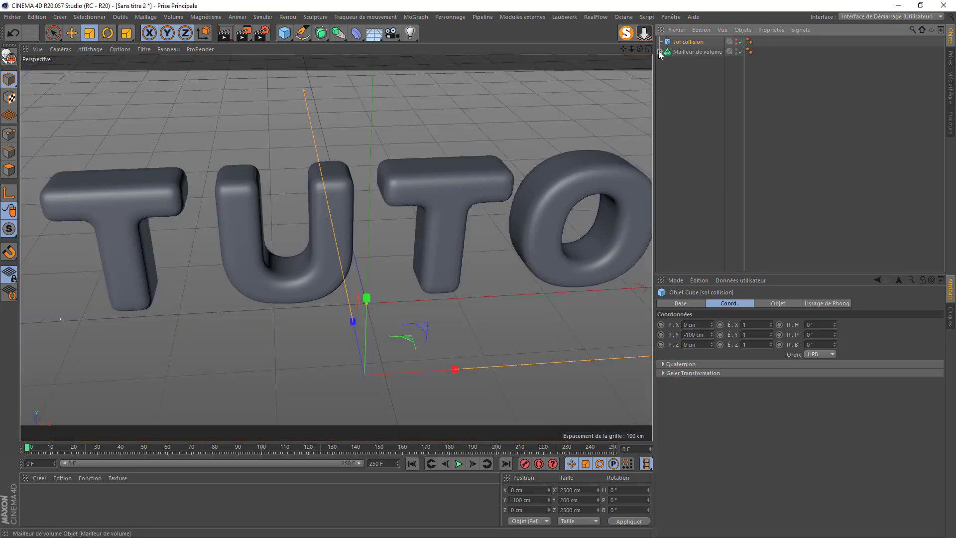
click(660, 51)
drag(713, 102, 672, 65)
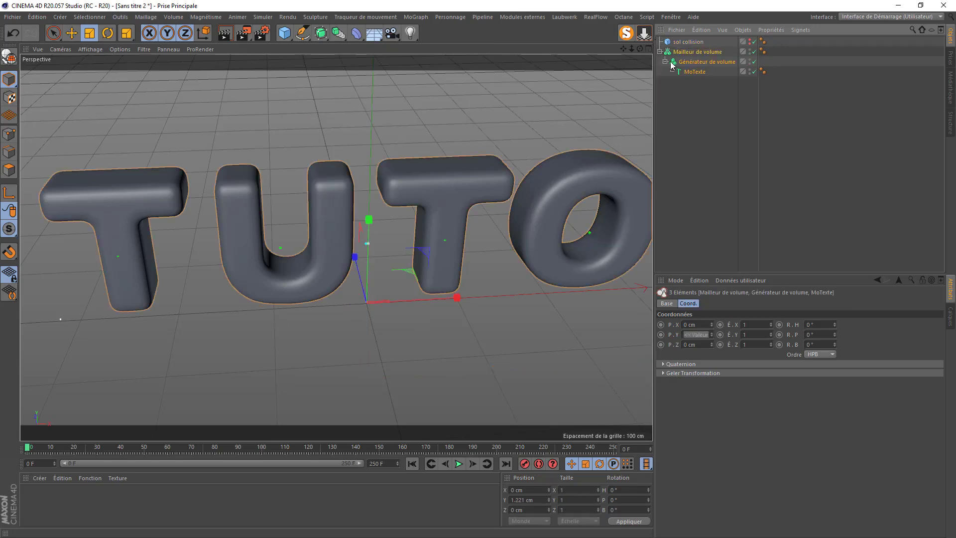
right_click(692, 63)
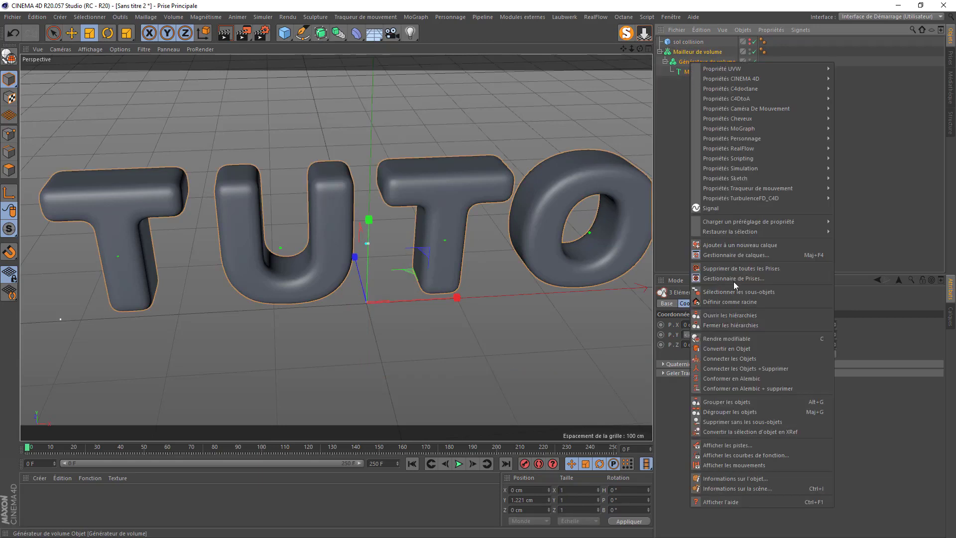
click(725, 369)
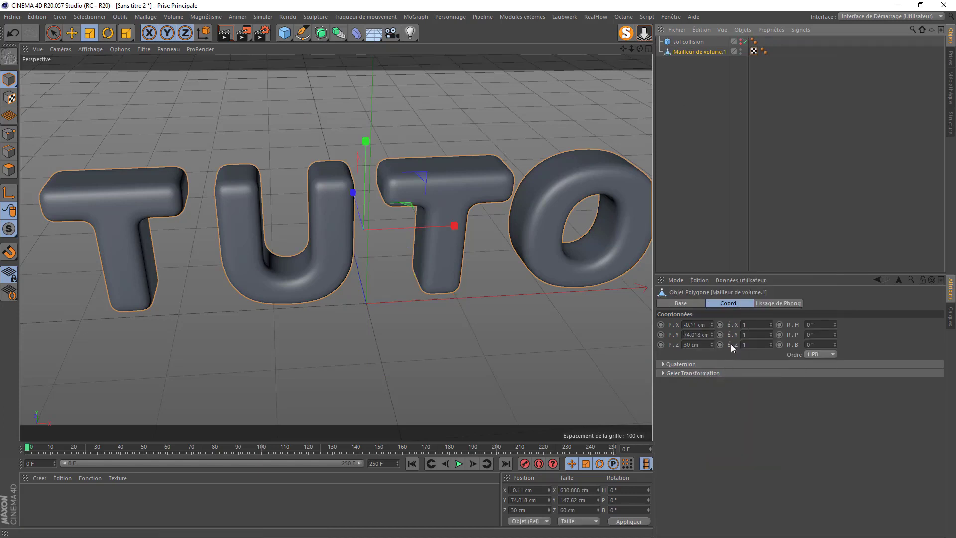
Rename the merged polygon object as "TEXTE"
double_click(683, 52)
text(TEXTE)
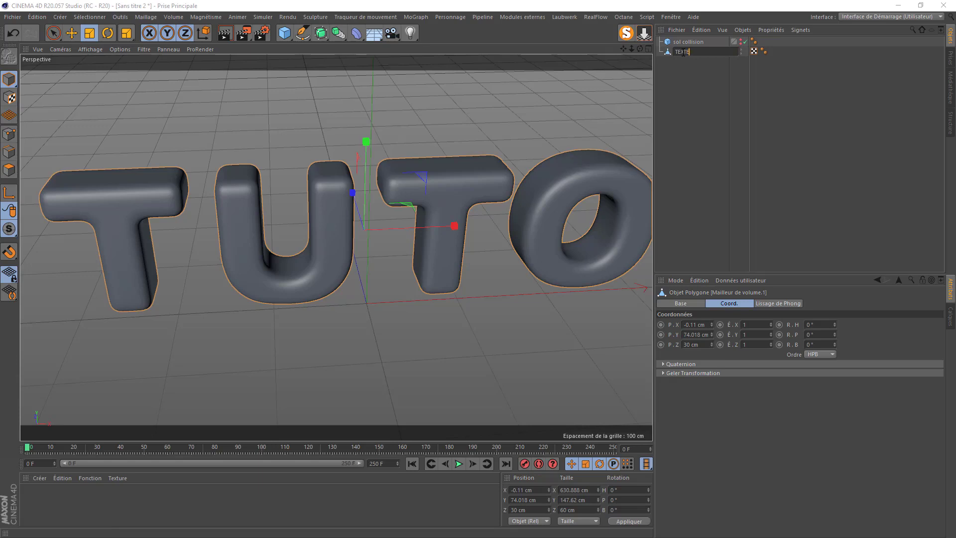
key(Return)
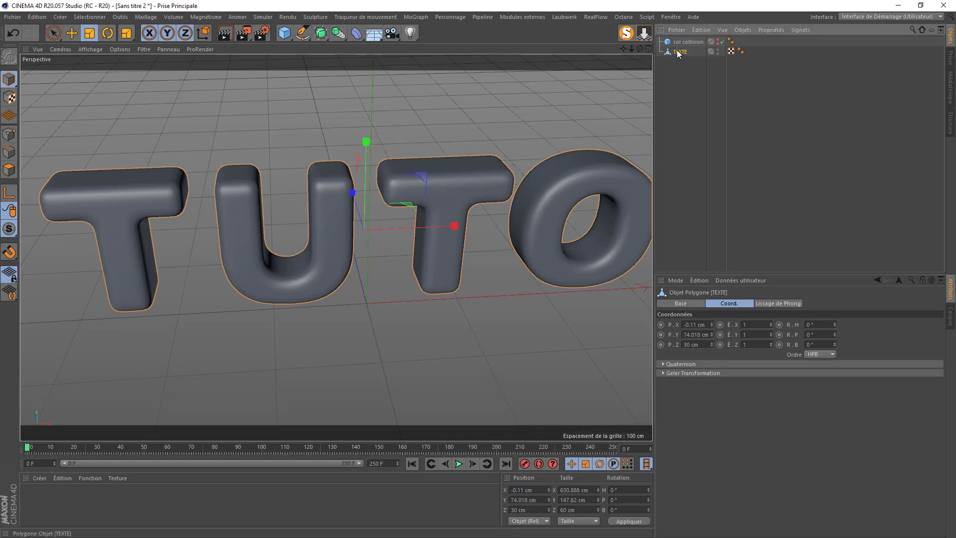
Create a RealFlow scene and add a Fill emitter to it
click(589, 18)
click(606, 32)
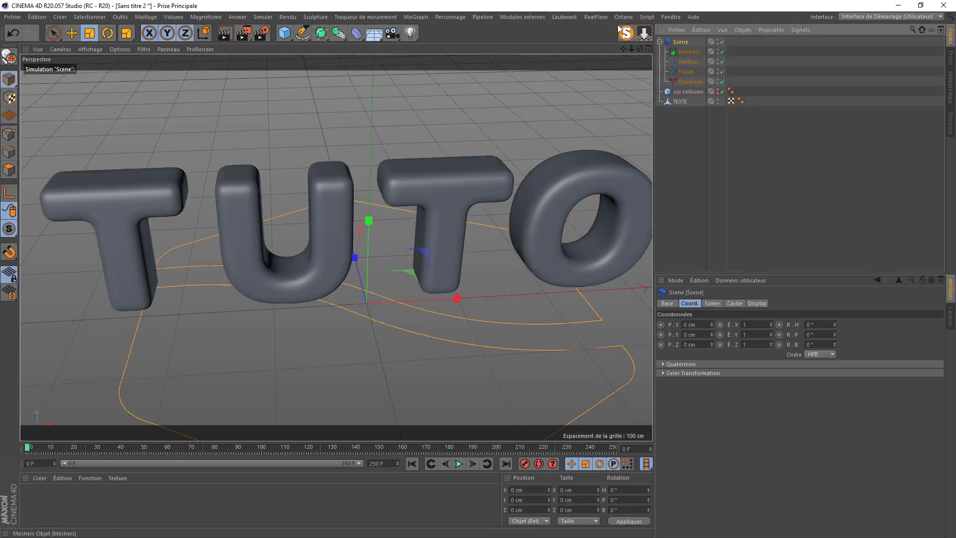
click(590, 18)
mouse_move(604, 43)
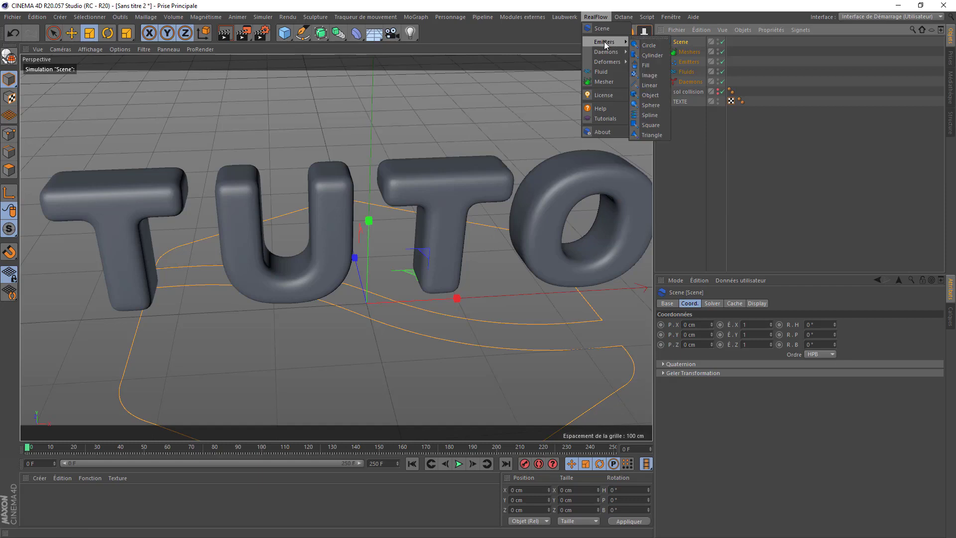
click(647, 66)
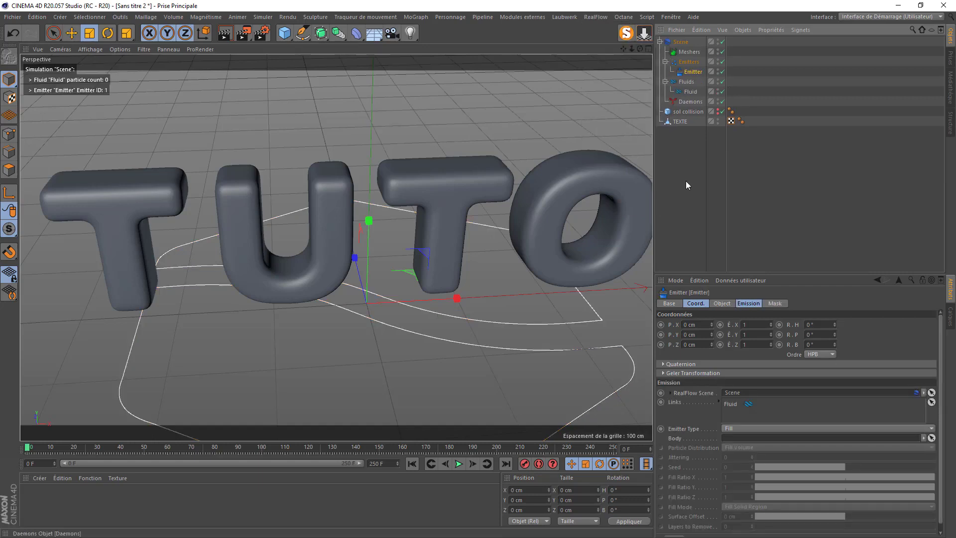
Hide the TEXTE object in the viewport and render, and assign it as the Fill emitter's Body
click(717, 119)
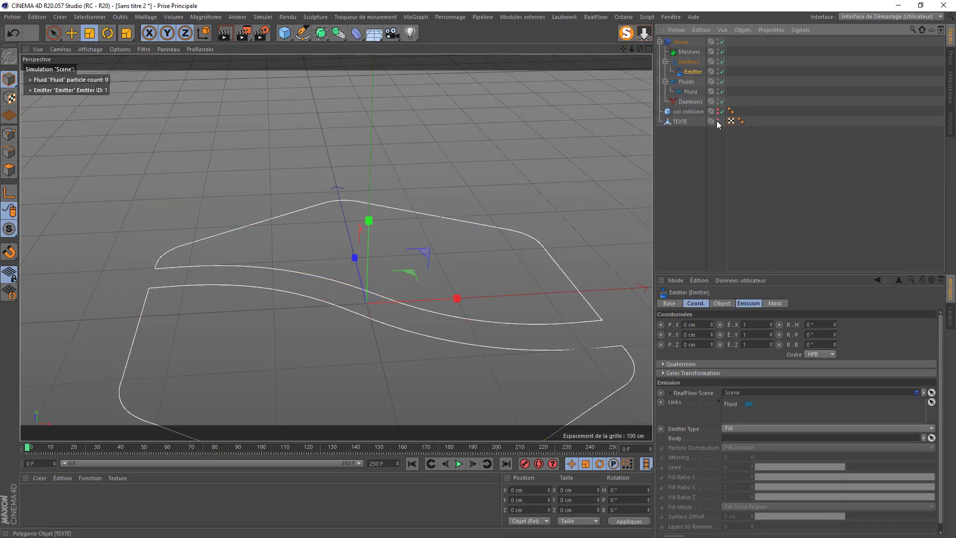
click(718, 124)
click(747, 303)
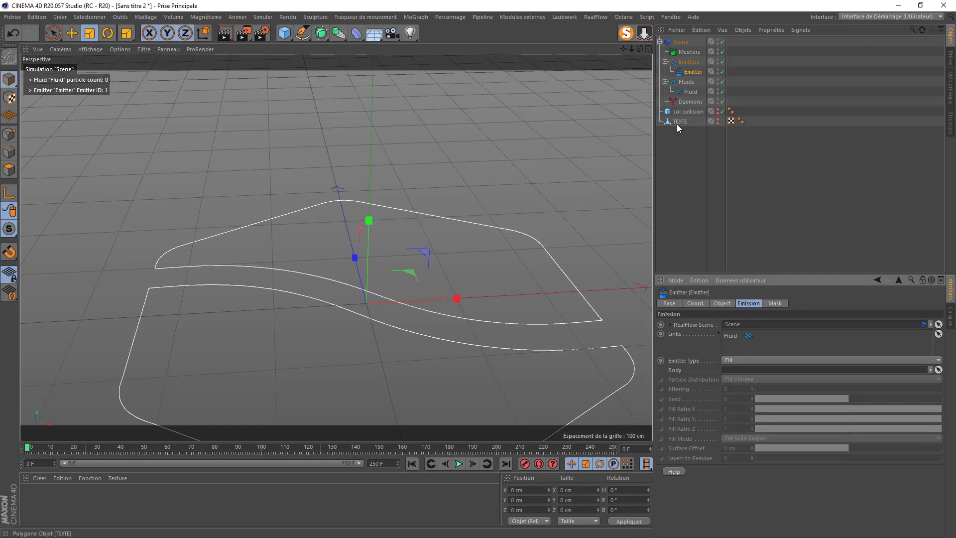
drag(679, 122, 739, 371)
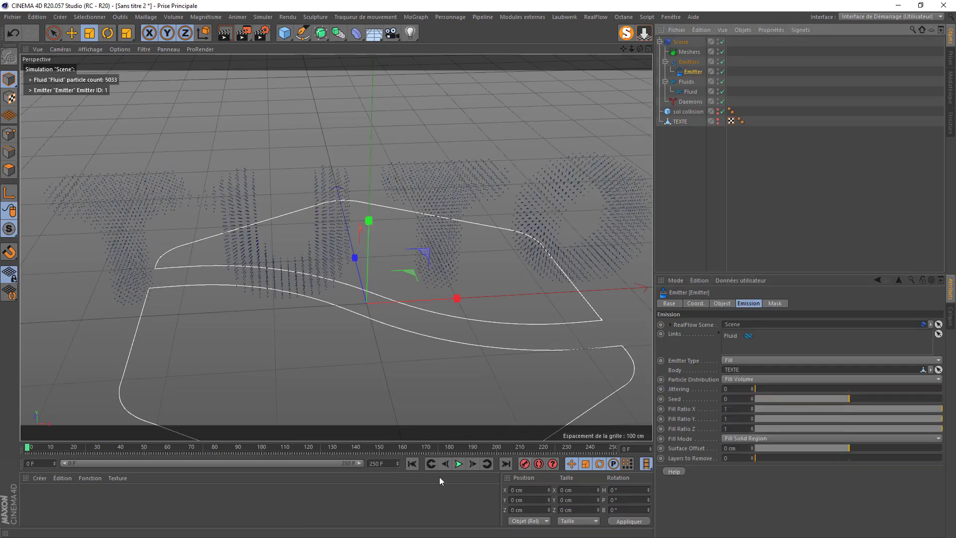
Play the simulation up to frame 154 and examine the particles' shape and spread against the redisplayed TEXTE object
click(459, 464)
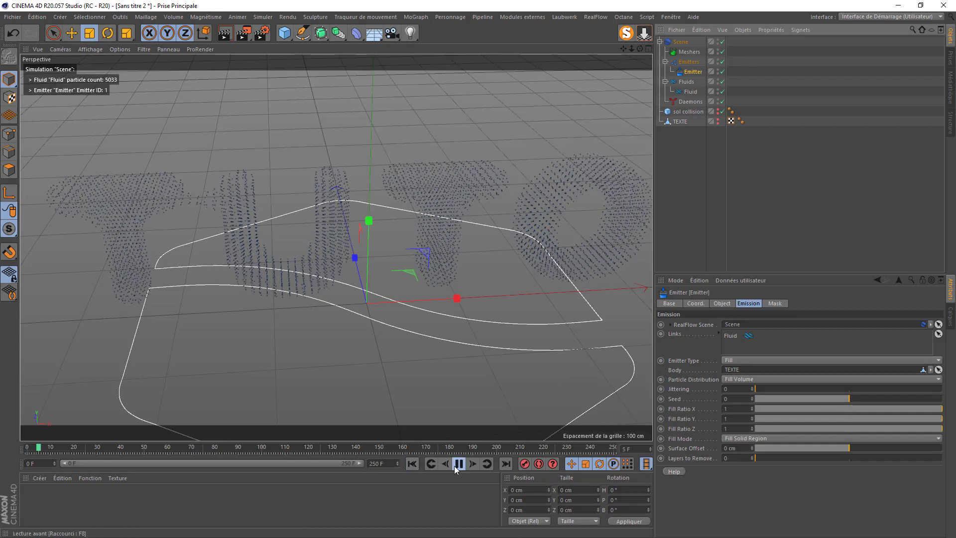
scroll(85, 247, up, 3)
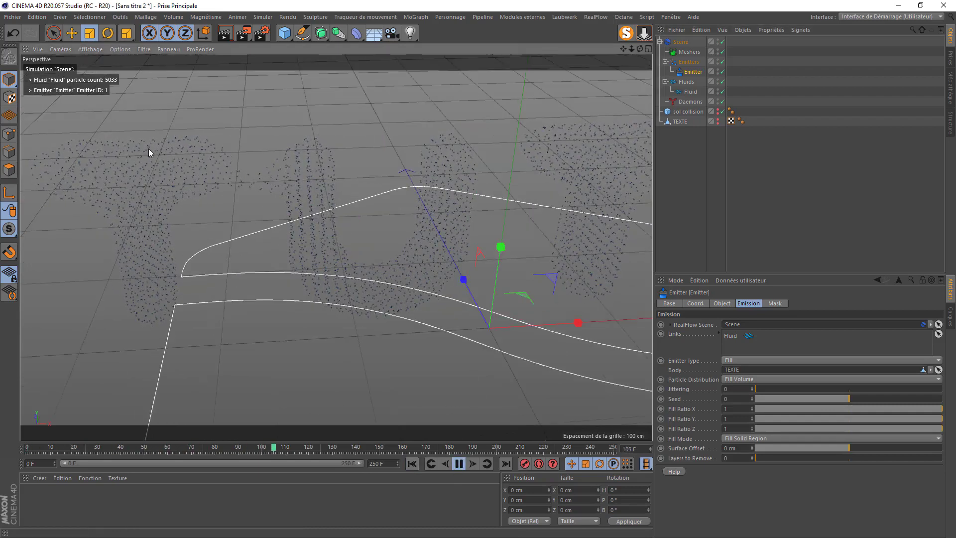
click(459, 464)
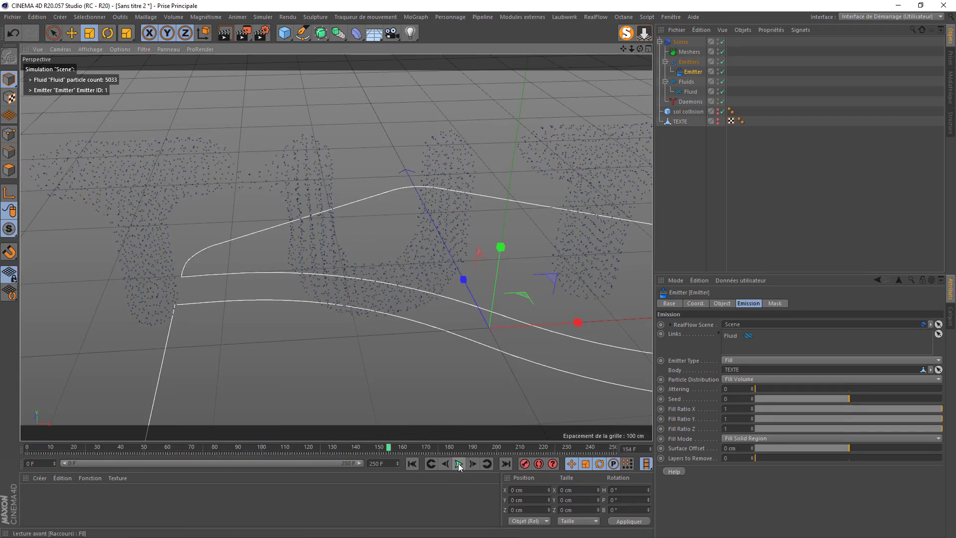
scroll(223, 173, up, 3)
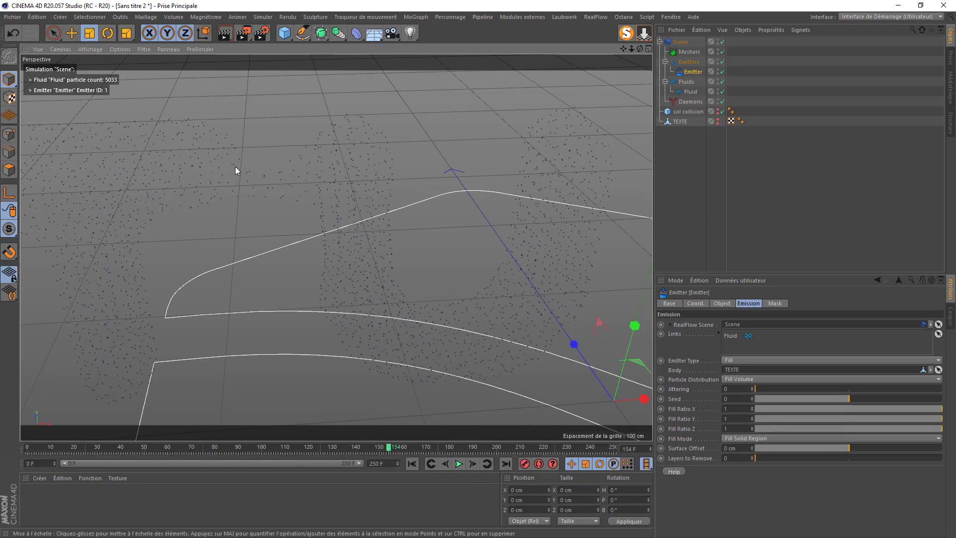
scroll(253, 202, down, 4)
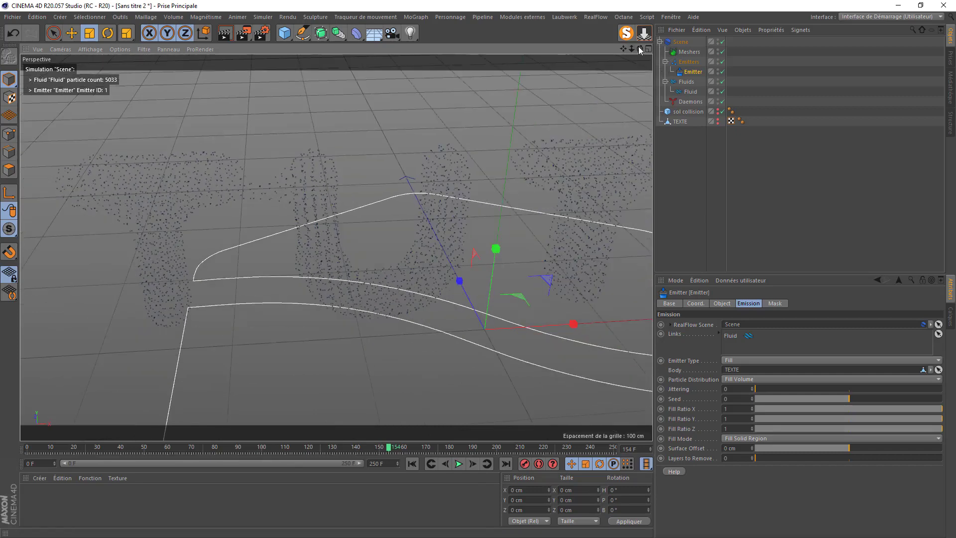
drag(624, 49, 336, 247)
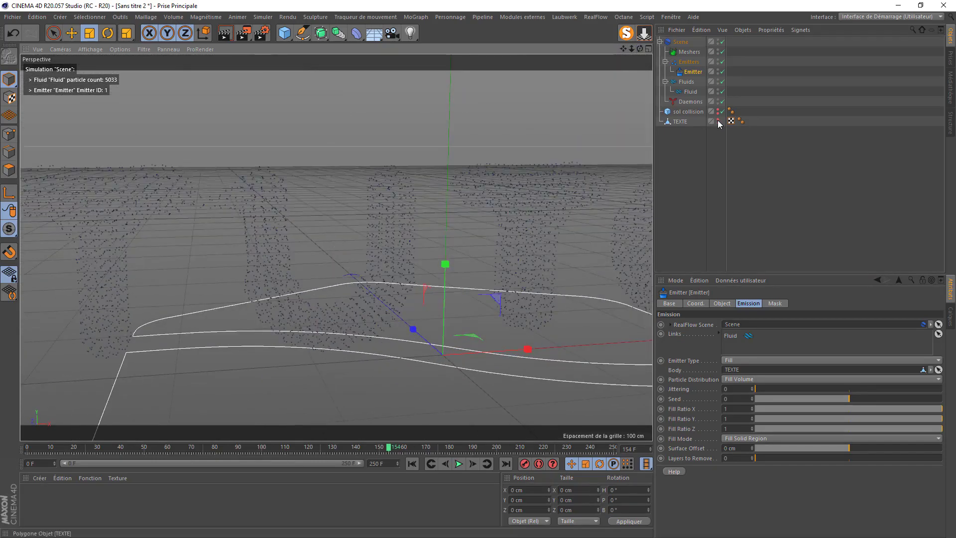
click(718, 121)
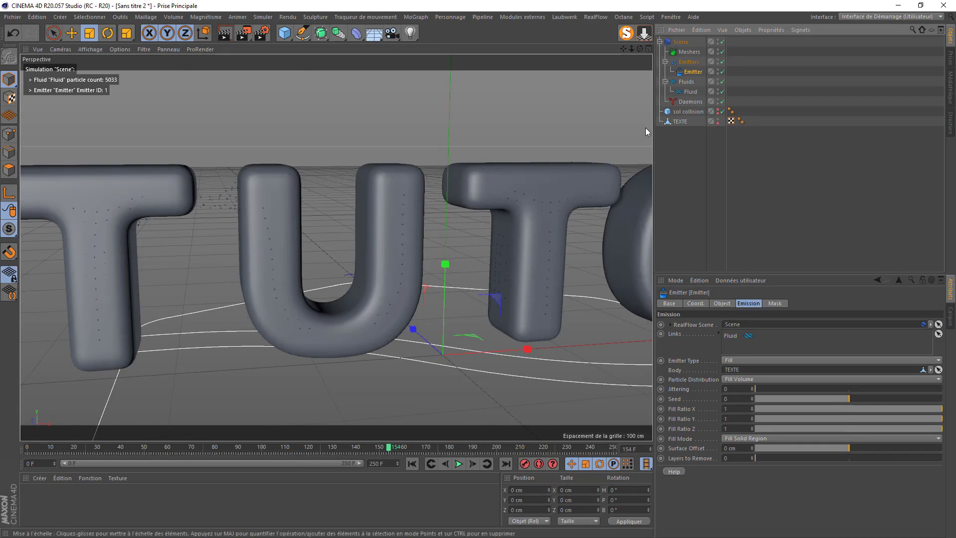
Set the Fluid's particle display size to 5 and hide the TEXTE object in the viewport again
click(689, 92)
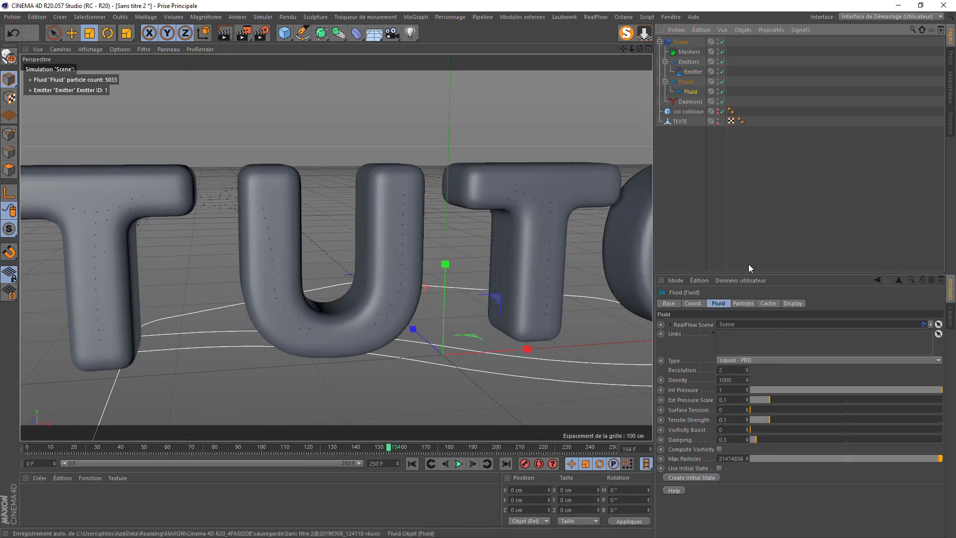
click(768, 304)
click(743, 304)
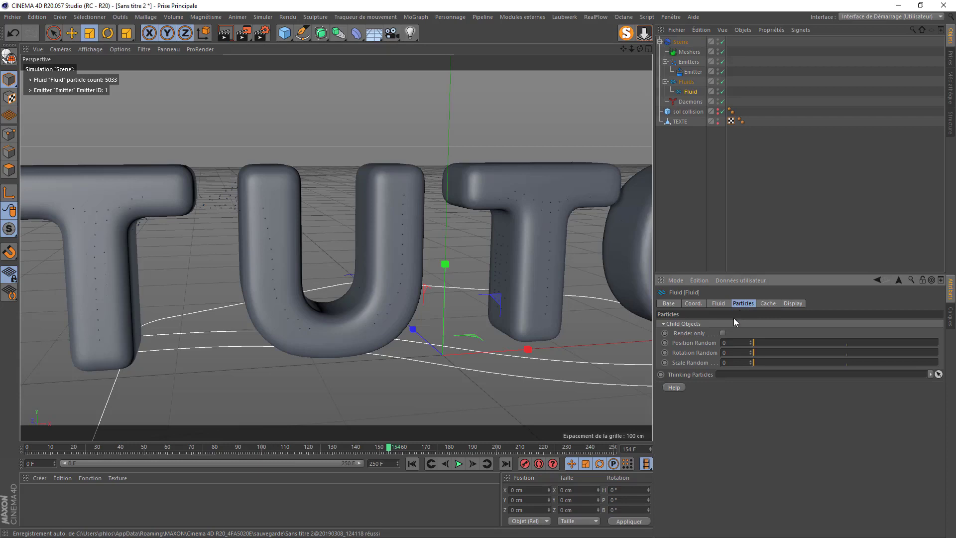
click(719, 304)
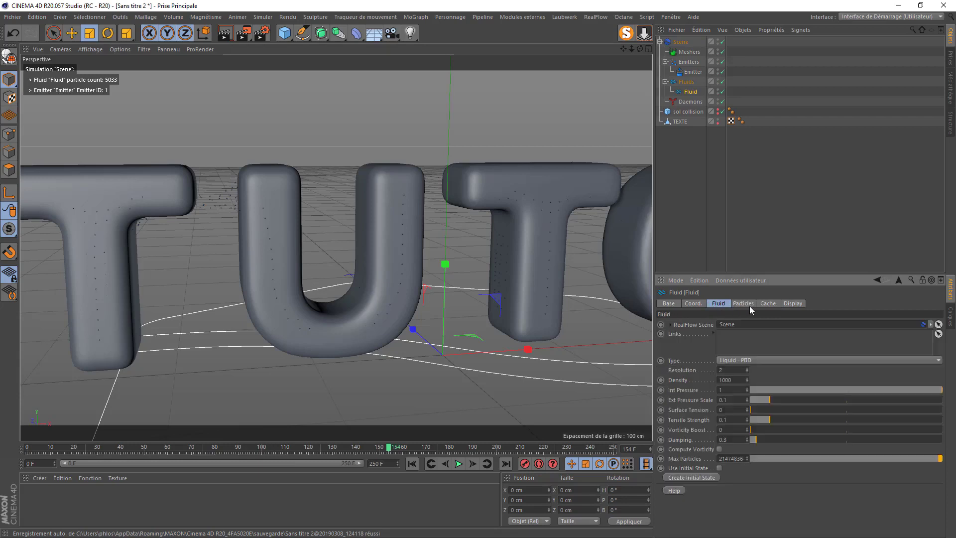
click(794, 304)
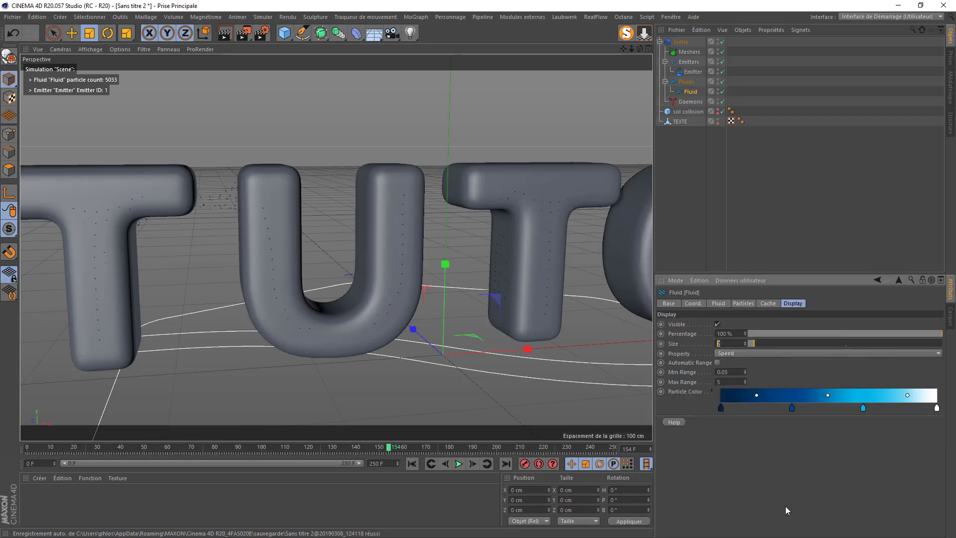
text(5)
key(Return)
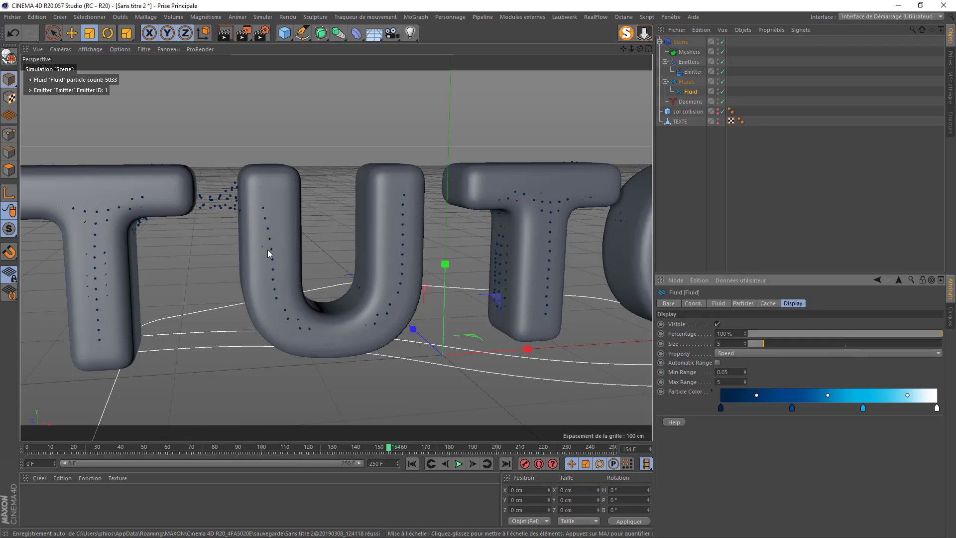
click(718, 121)
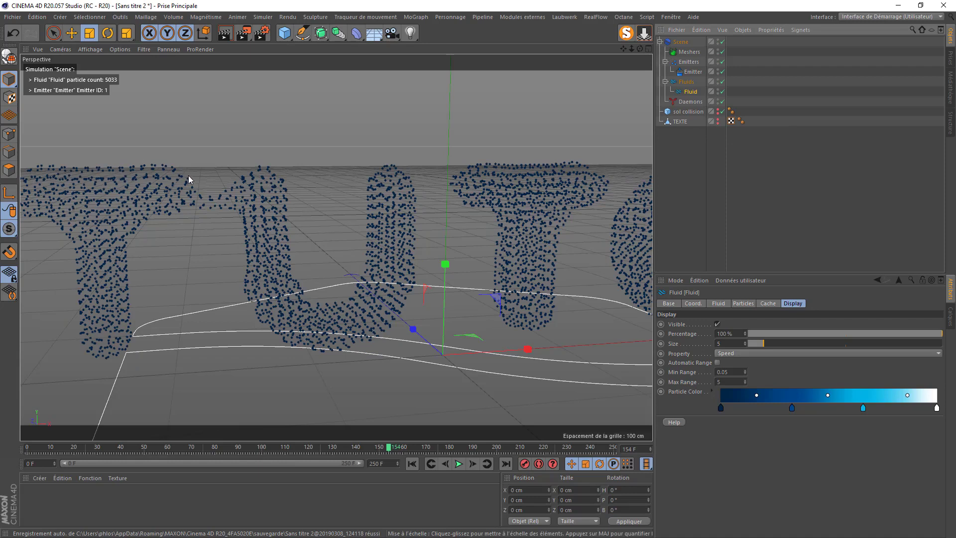
Add a RealFlow Volume tag to the TEXTE object, set its Collision Geometry Detail to High, and rewind to frame 0
right_click(680, 125)
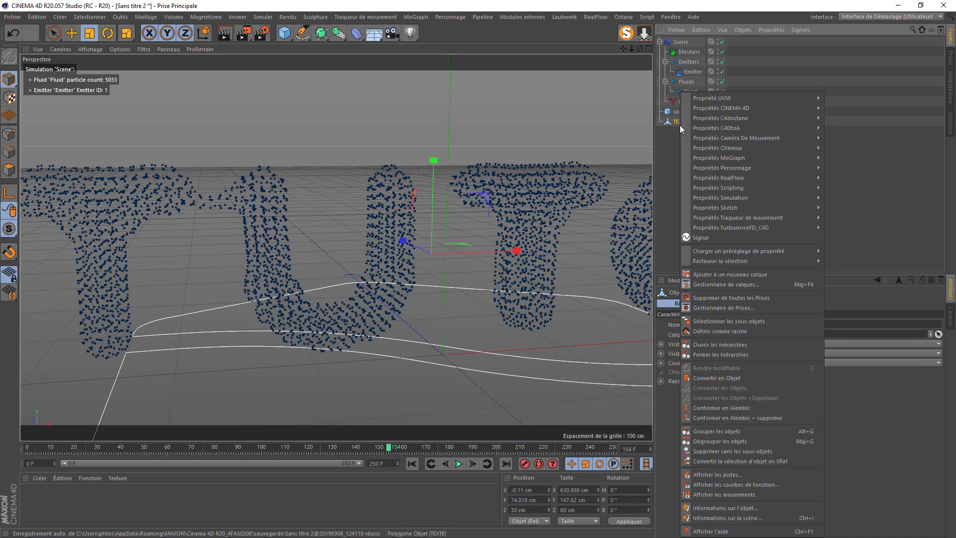
mouse_move(731, 178)
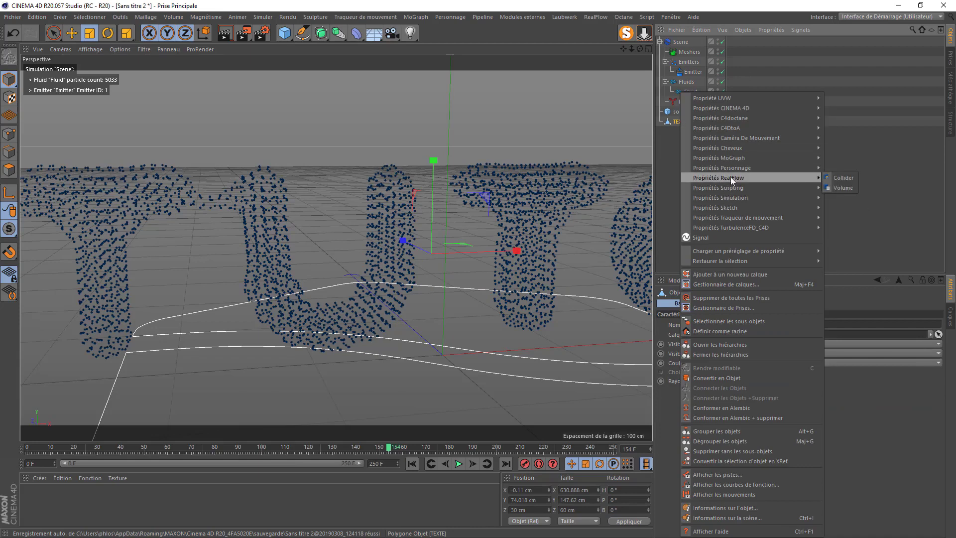
click(843, 188)
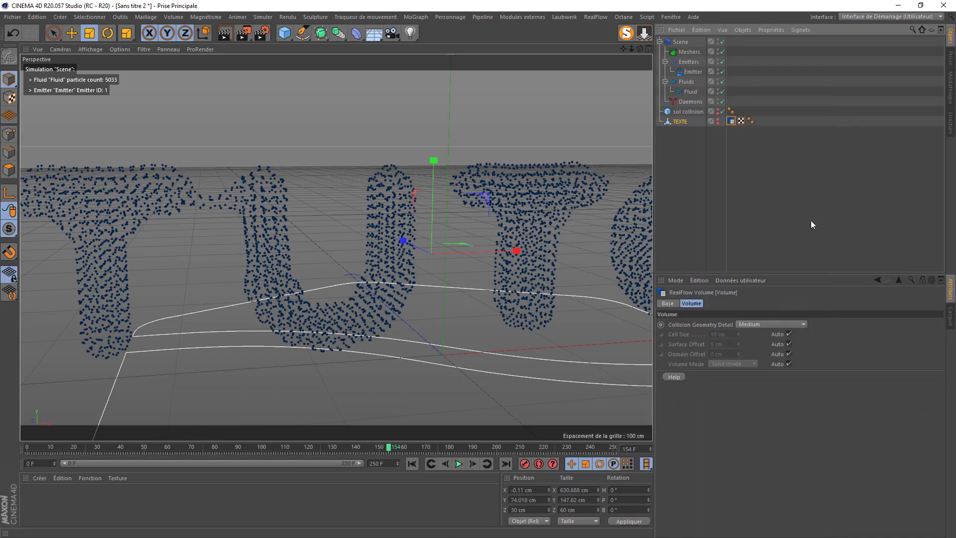
click(755, 324)
click(745, 375)
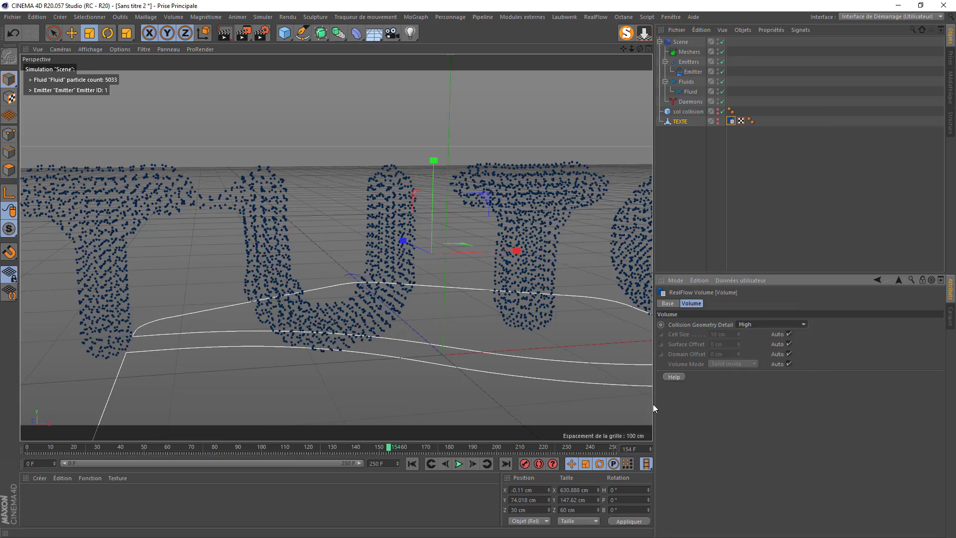
click(413, 464)
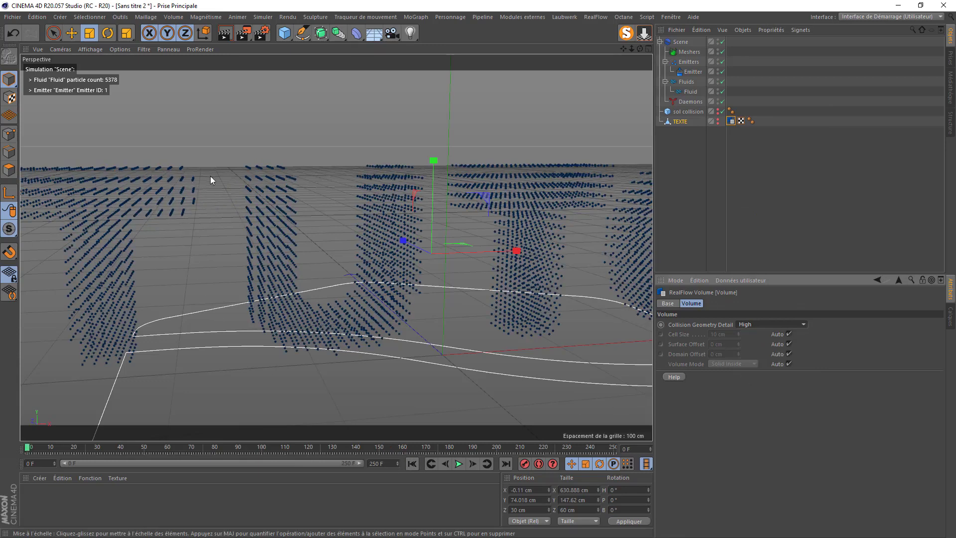
scroll(204, 239, down, 3)
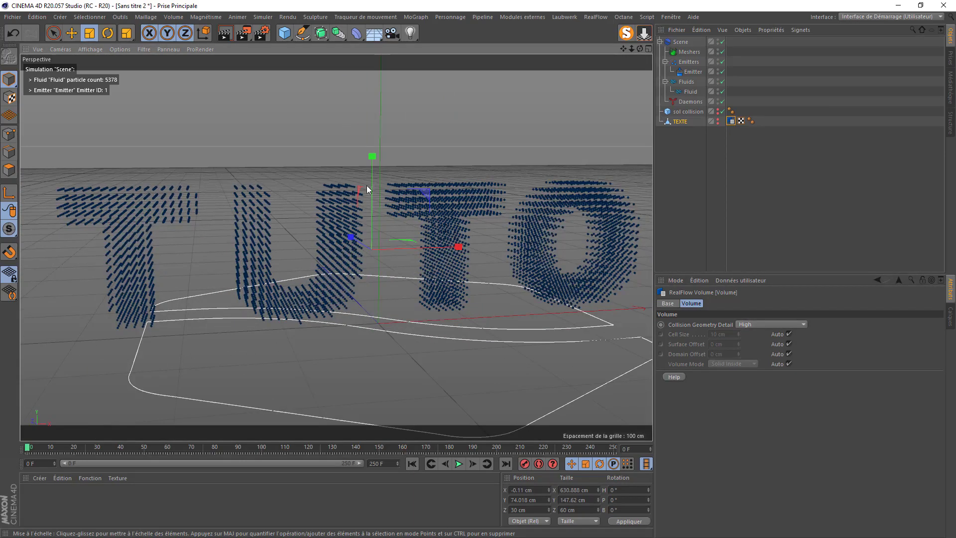
mouse_move(640, 48)
mouse_down()
mouse_move(639, 66)
mouse_move(625, 72)
mouse_move(636, 51)
mouse_up()
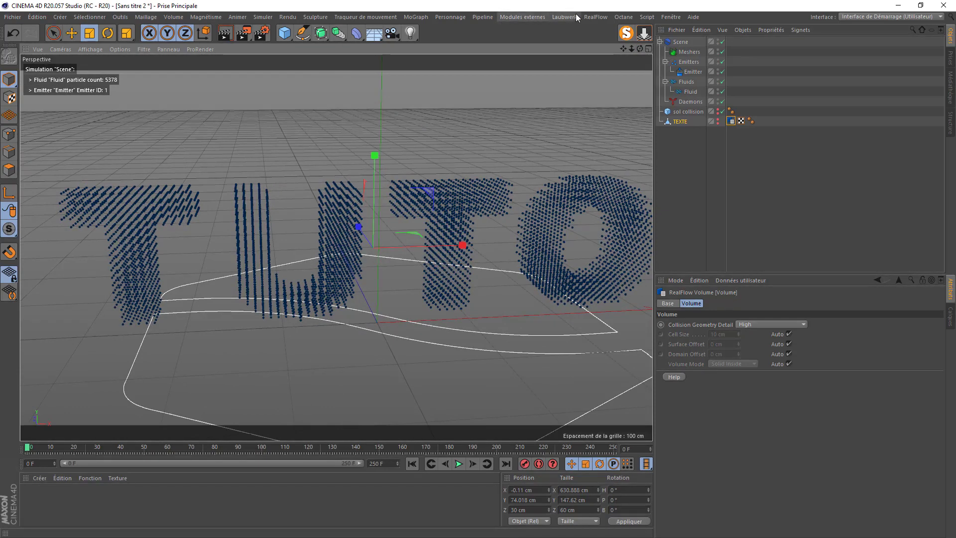
Add a RealFlow Gravity daemon to the scene and briefly preview the particles falling before rewinding to frame 0
click(596, 16)
mouse_move(603, 50)
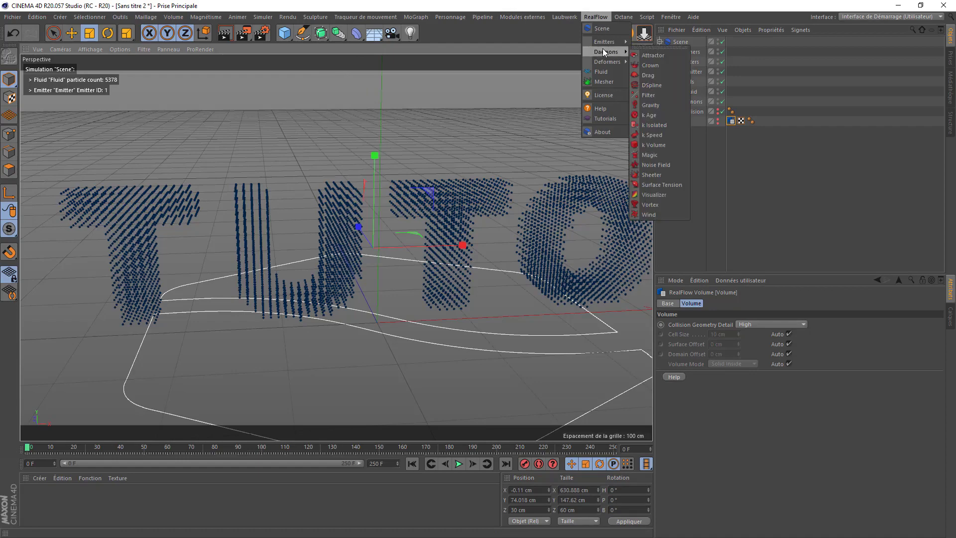
click(661, 105)
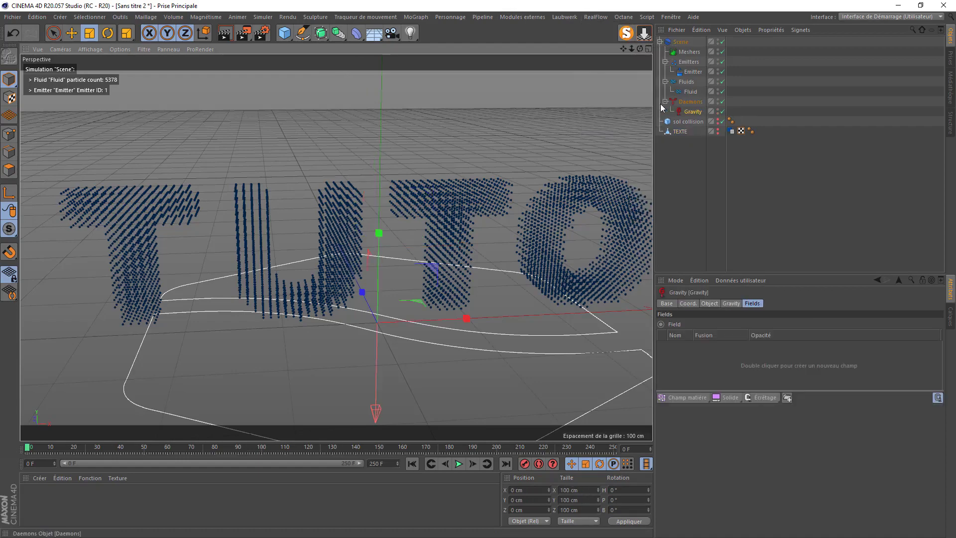
click(458, 465)
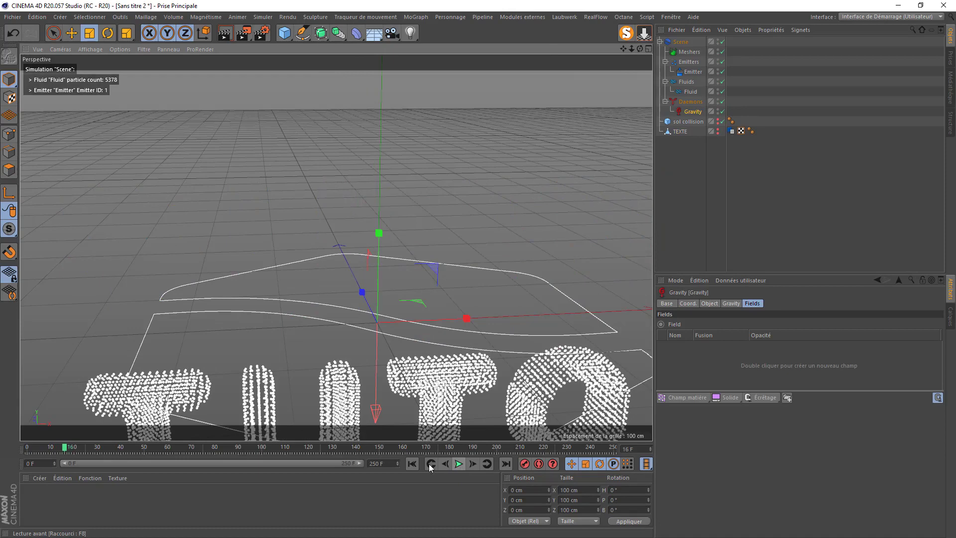
click(413, 464)
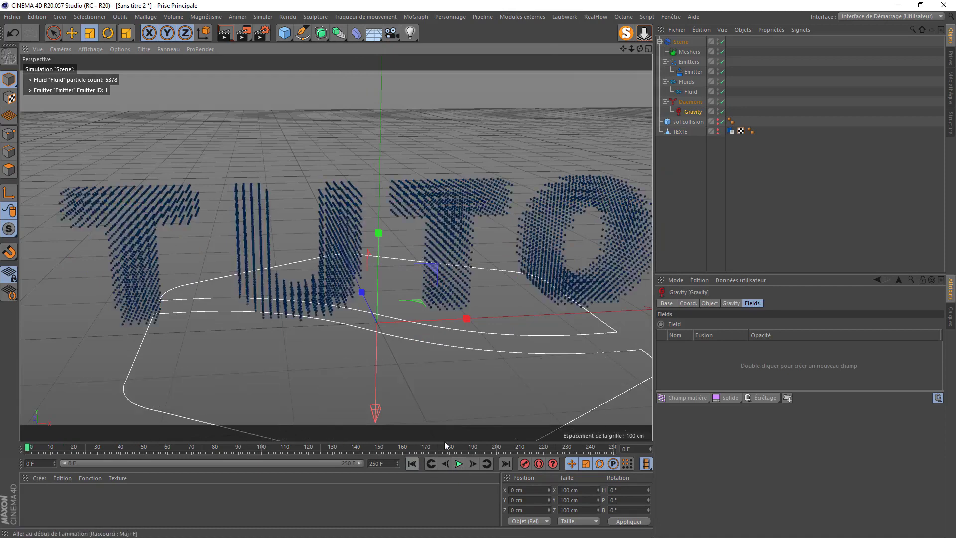
Add a RealFlow Collider tag to the sol collision object with Friction 0.1, Bounce 0.01 and Roughness 0.1
right_click(685, 121)
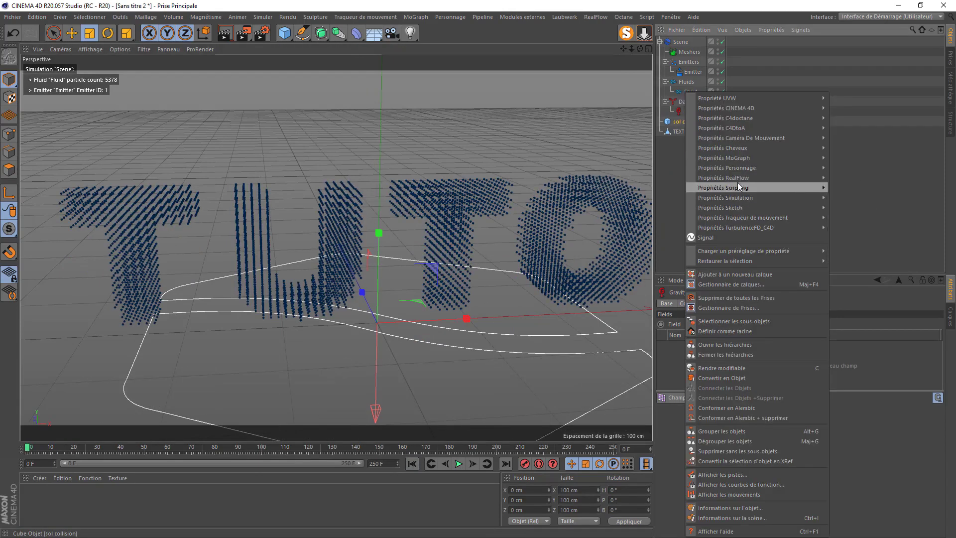
mouse_move(747, 180)
click(846, 178)
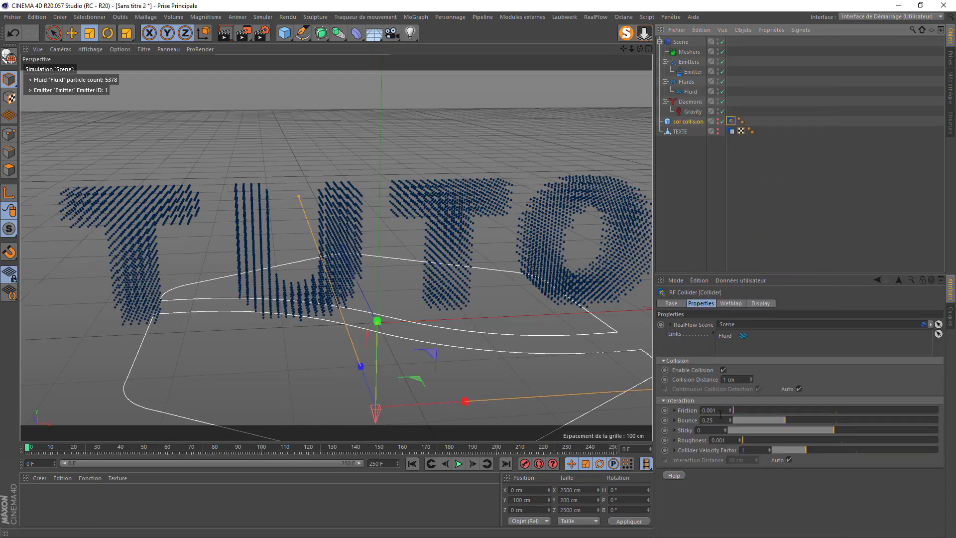
drag(716, 413, 651, 431)
text(0.1)
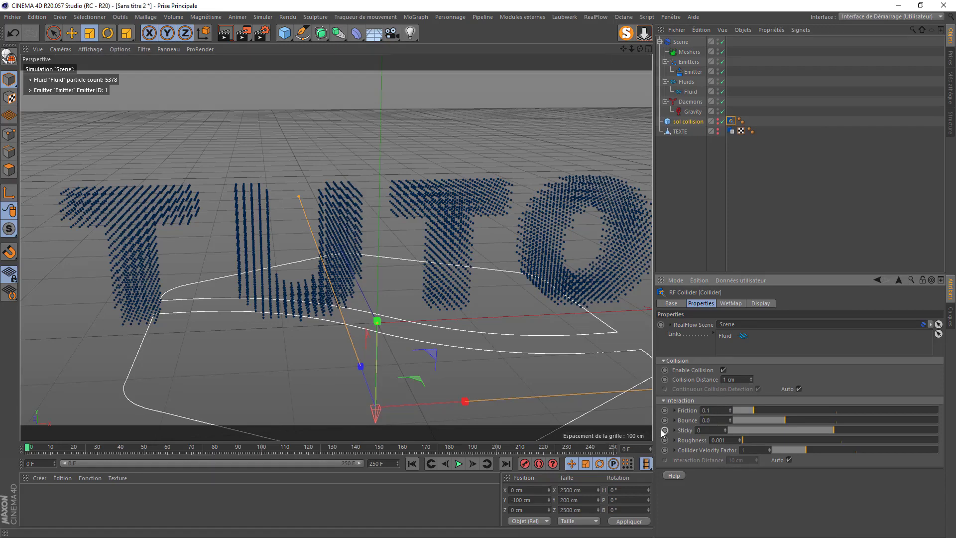
text(0.01)
key(Return)
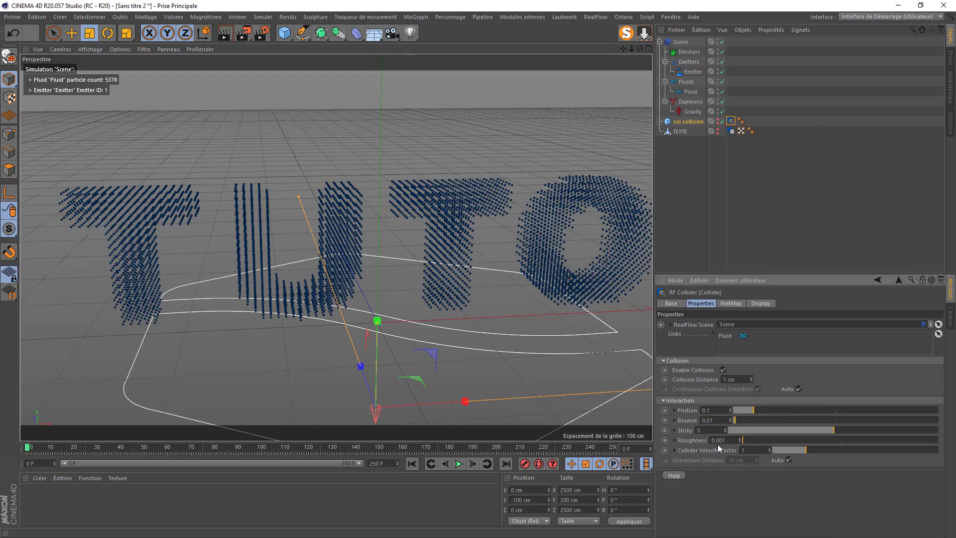
drag(716, 443, 809, 480)
text(1.1)
click(722, 491)
Play the simulation to check how the particles land on the collision floor, and rewind to frame 0
click(458, 465)
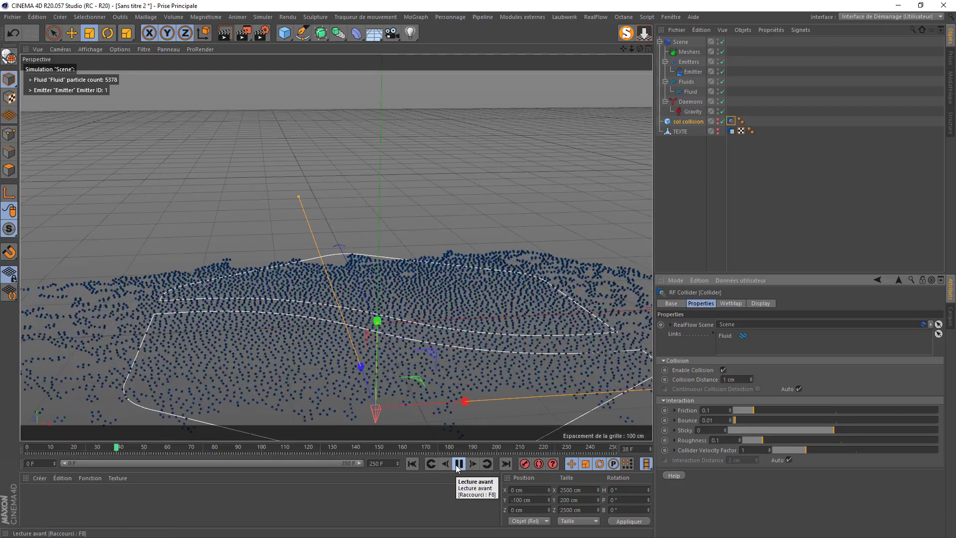
click(458, 468)
click(413, 466)
click(459, 465)
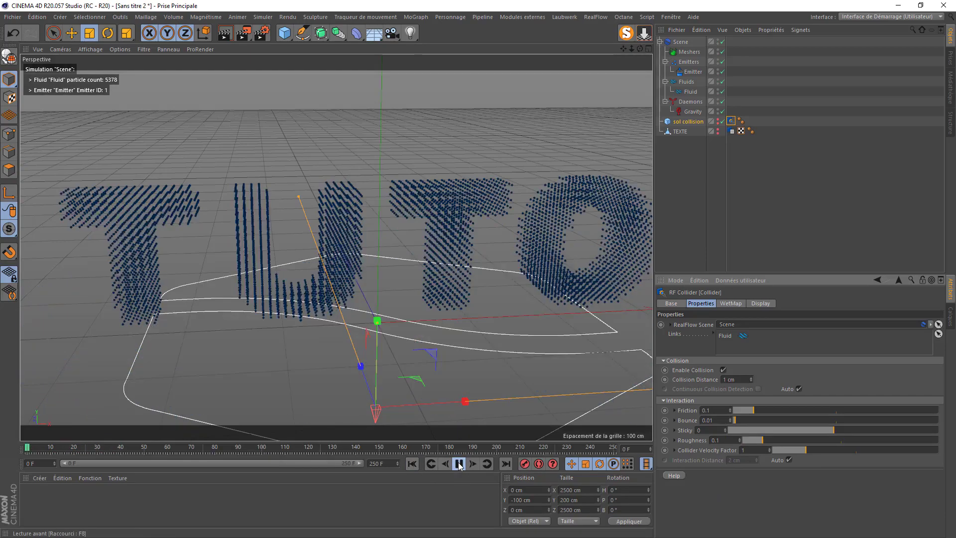
click(432, 466)
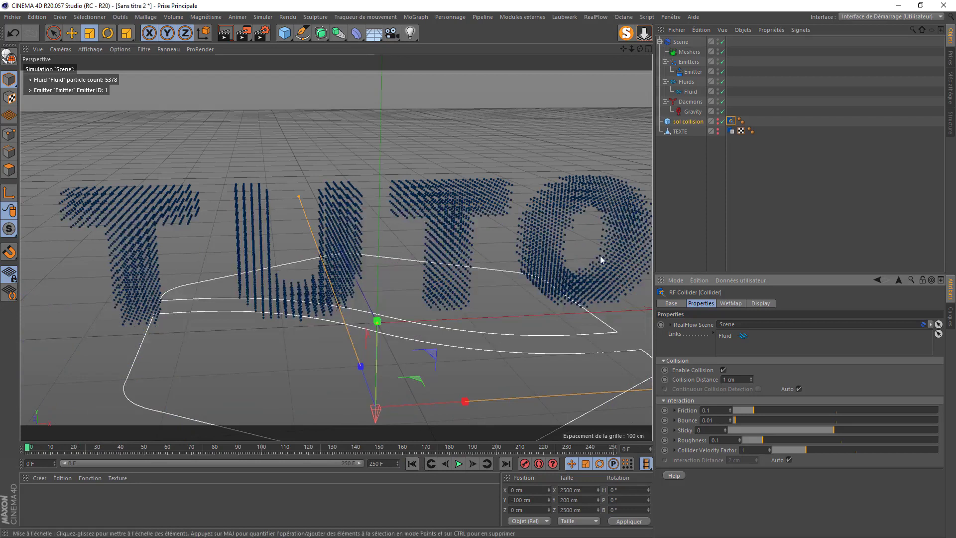
Set the Gravity daemon's Strength to 0 cm and keyframe it at frame 0
click(693, 111)
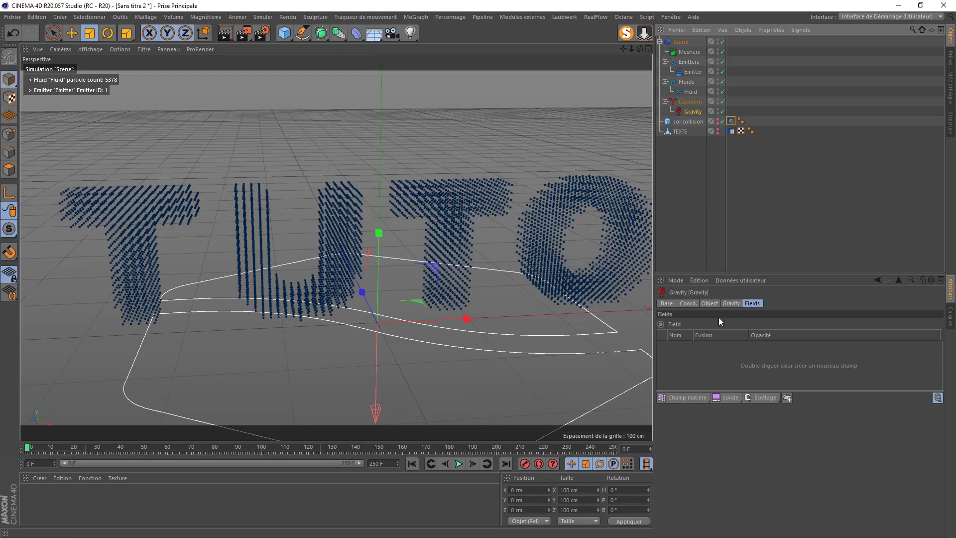
click(709, 303)
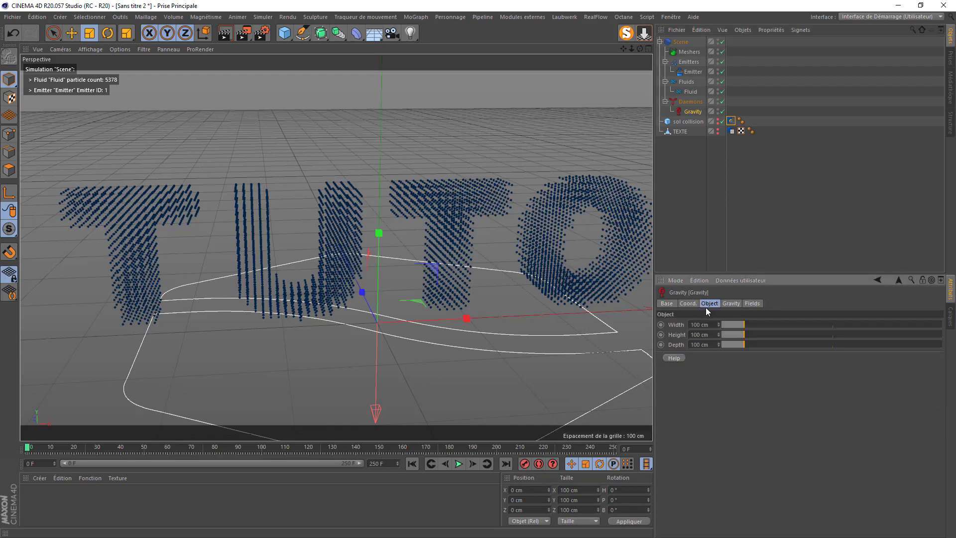
click(732, 303)
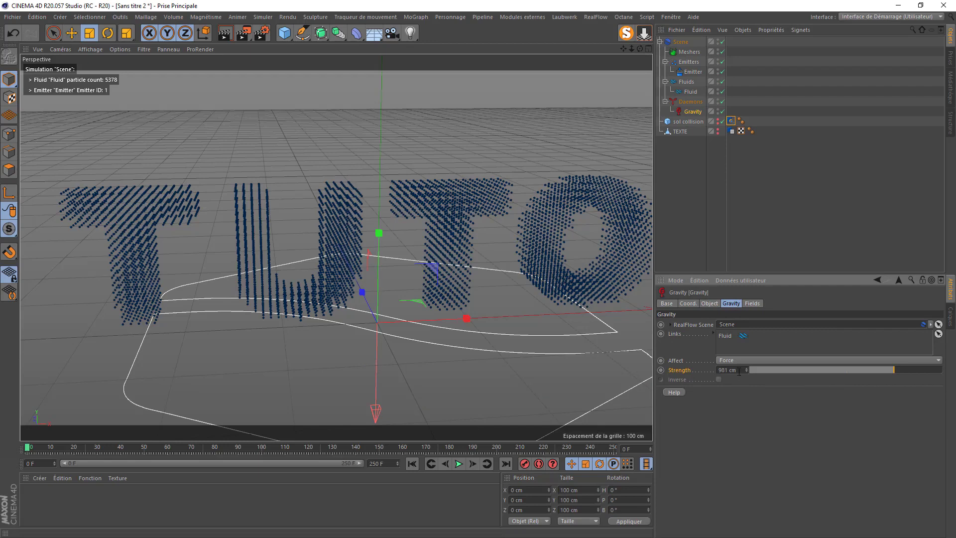
text(0)
key(Return)
Keyframe the Gravity daemon's Strength at 981 cm on frame 180
drag(27, 448, 450, 455)
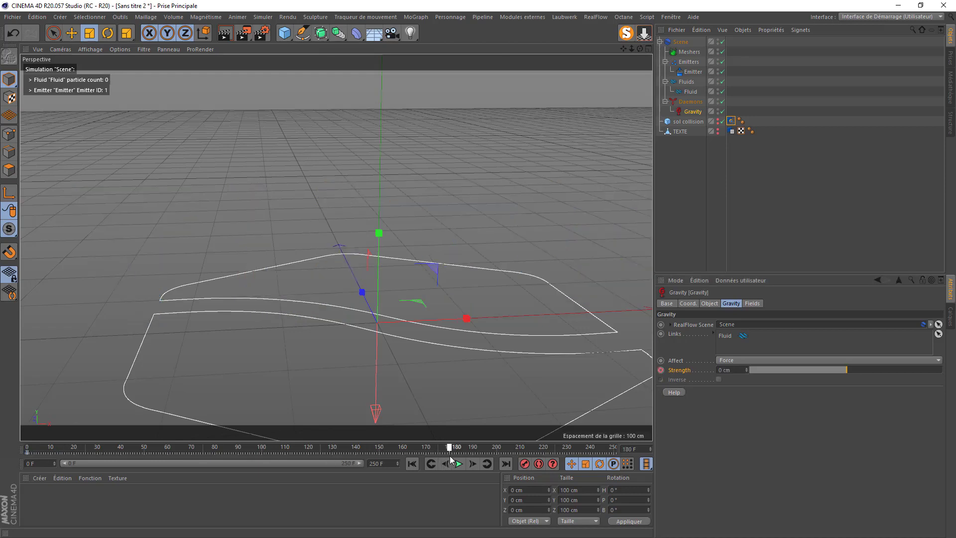
double_click(734, 369)
text(981)
key(Return)
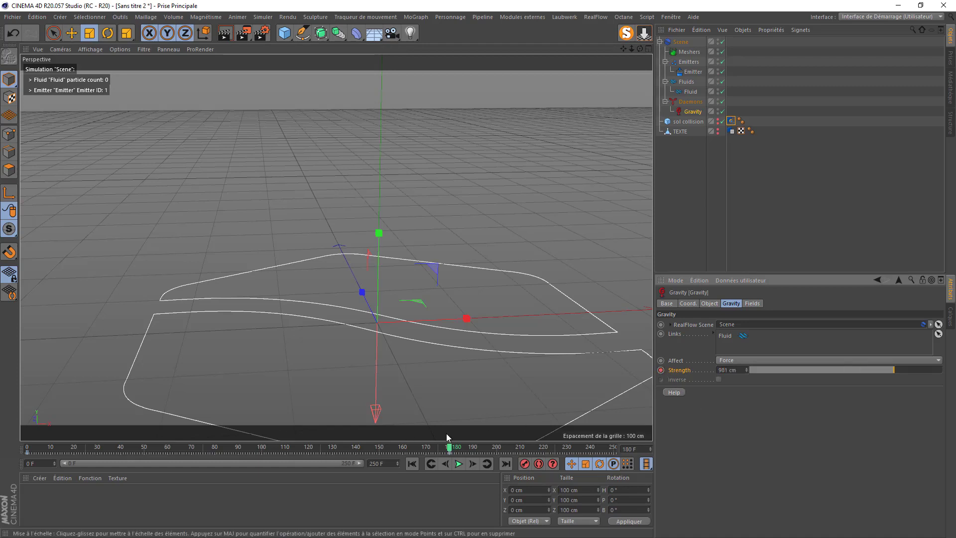
Replay the simulation from frame 0 to examine how the text collapses under the animated gravity, and rewind
drag(450, 449, 19, 461)
click(459, 464)
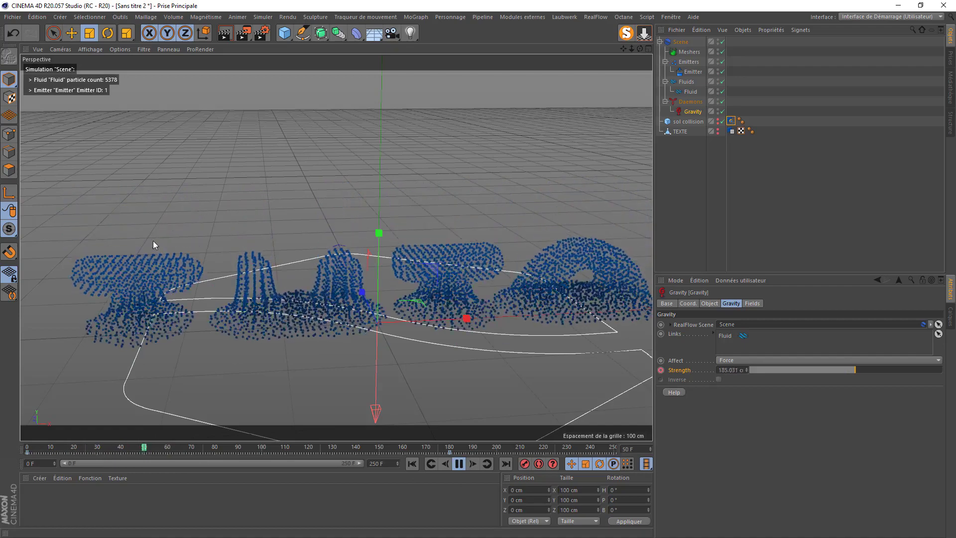
click(459, 463)
click(413, 464)
click(458, 465)
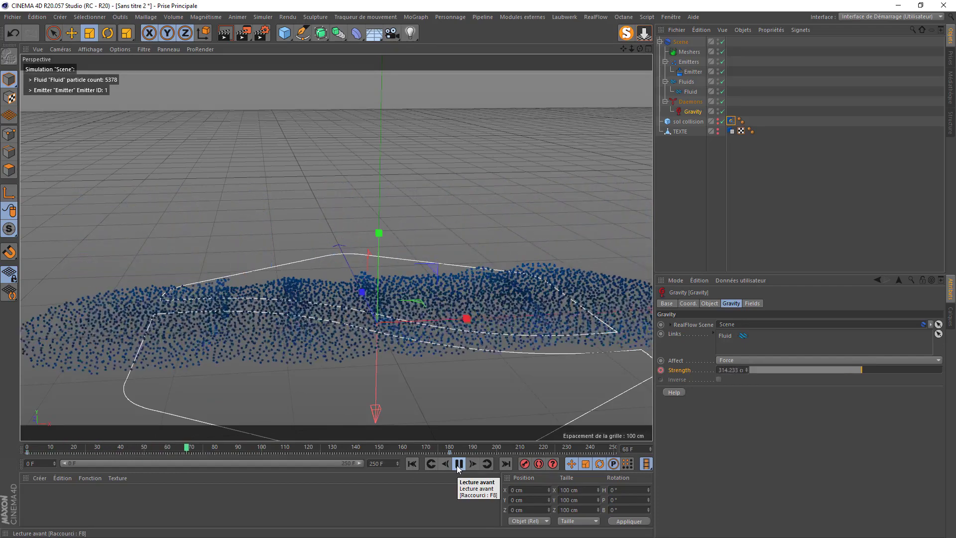
click(459, 464)
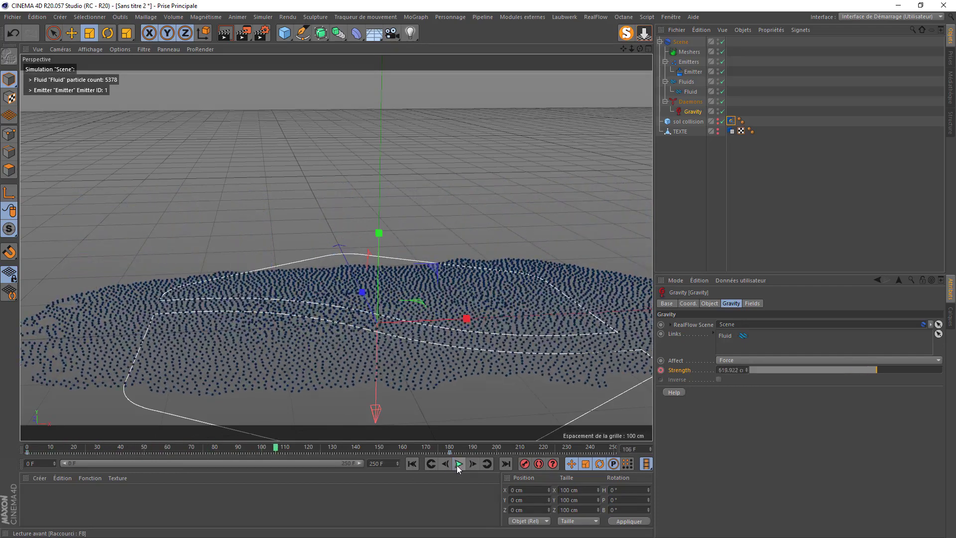
click(411, 464)
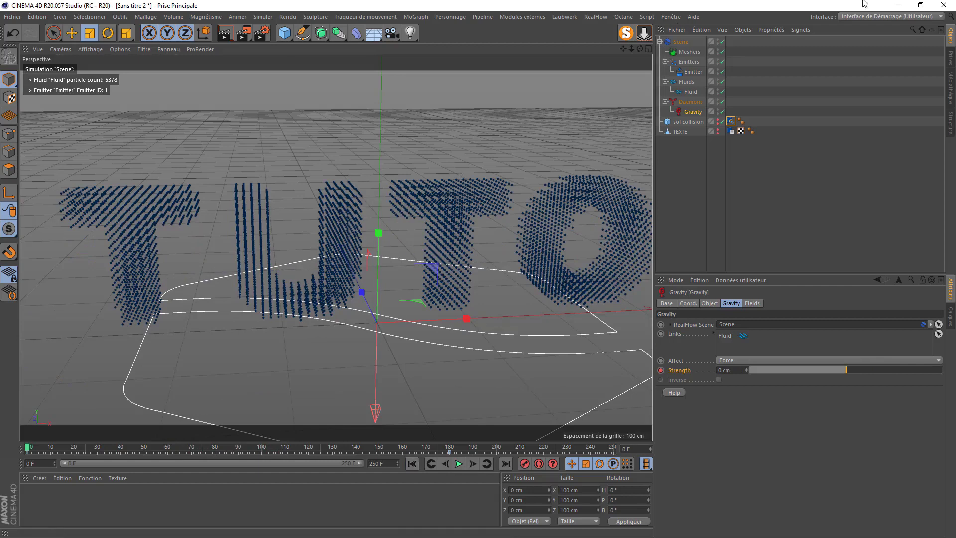
Watch the reference video melt.mp4 from the desktop, close it and return to Cinema 4D
click(898, 5)
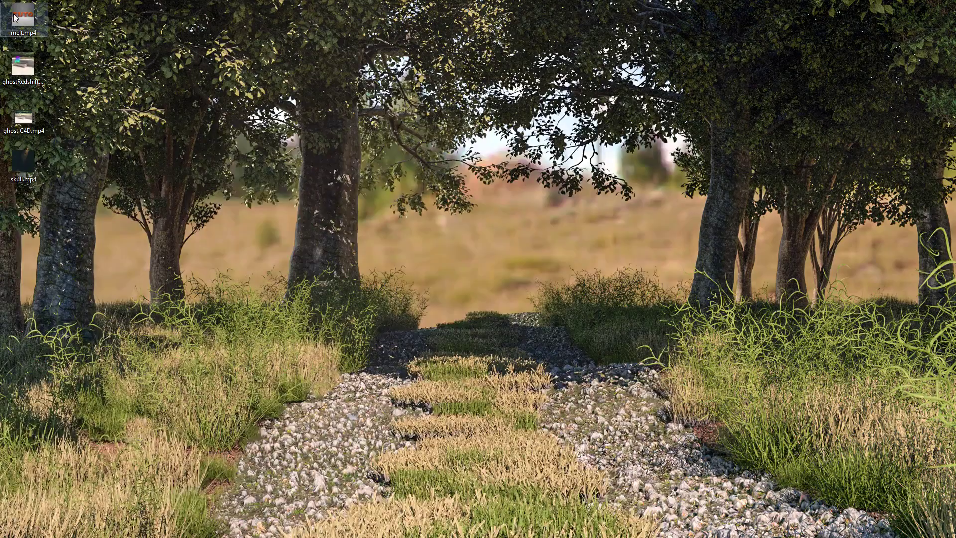
double_click(18, 16)
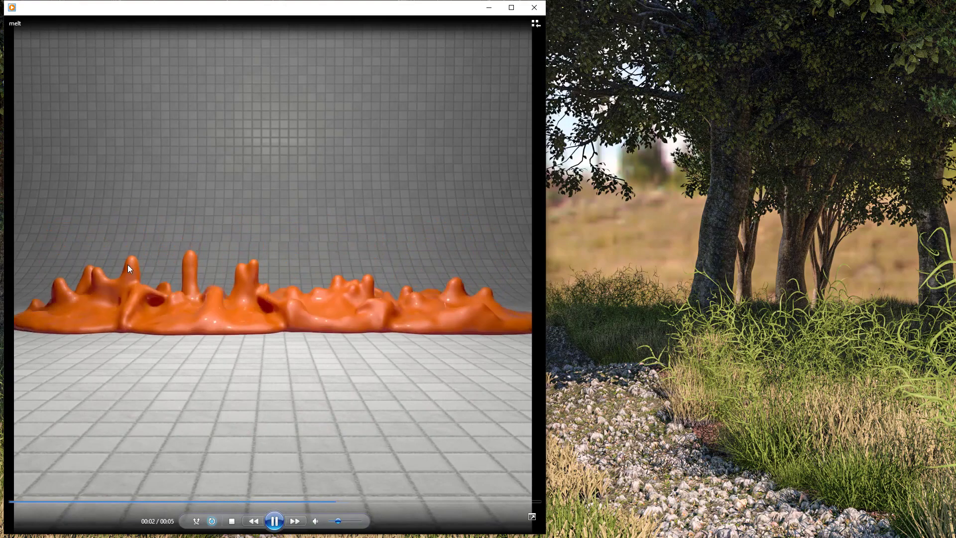
click(535, 7)
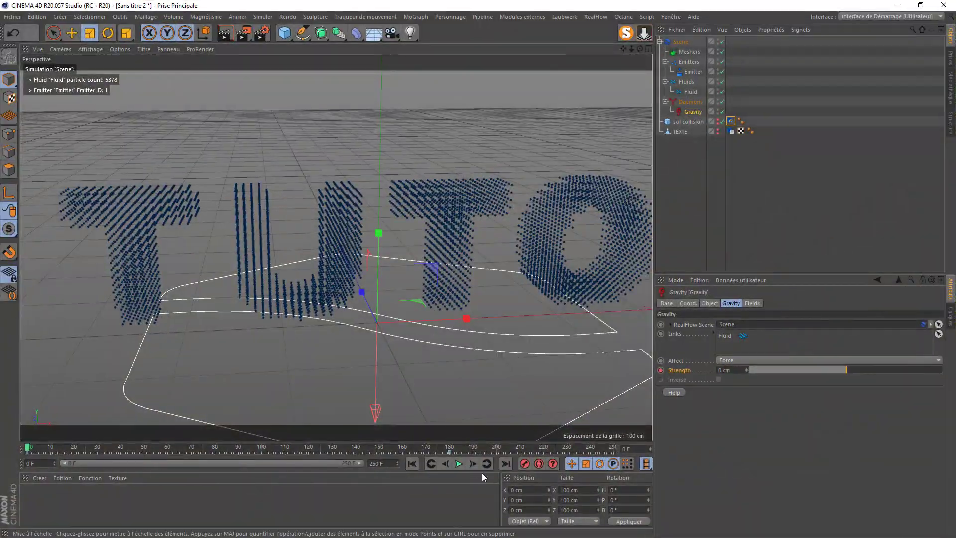
Play the simulation again to compare the letters' collapse with the reference melt, and rewind to frame 0
click(459, 464)
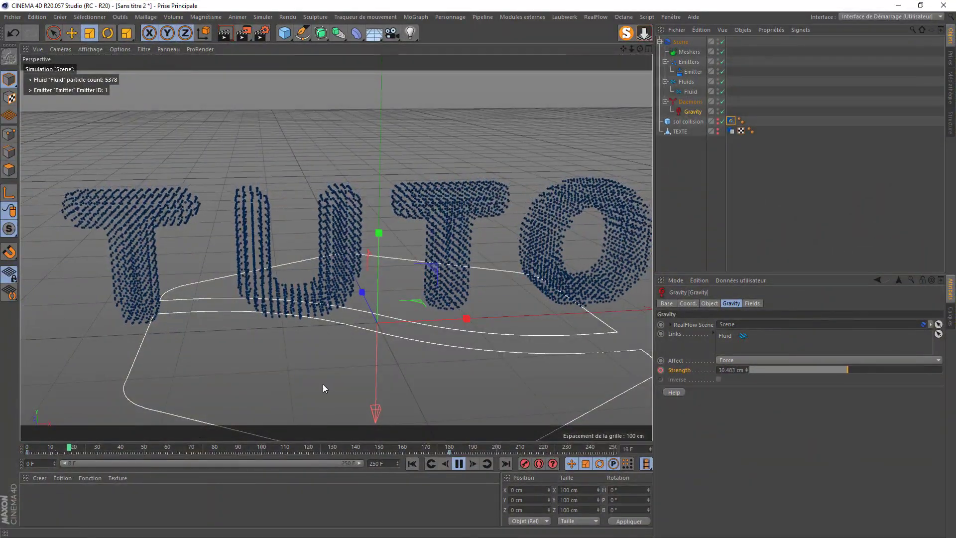
click(459, 464)
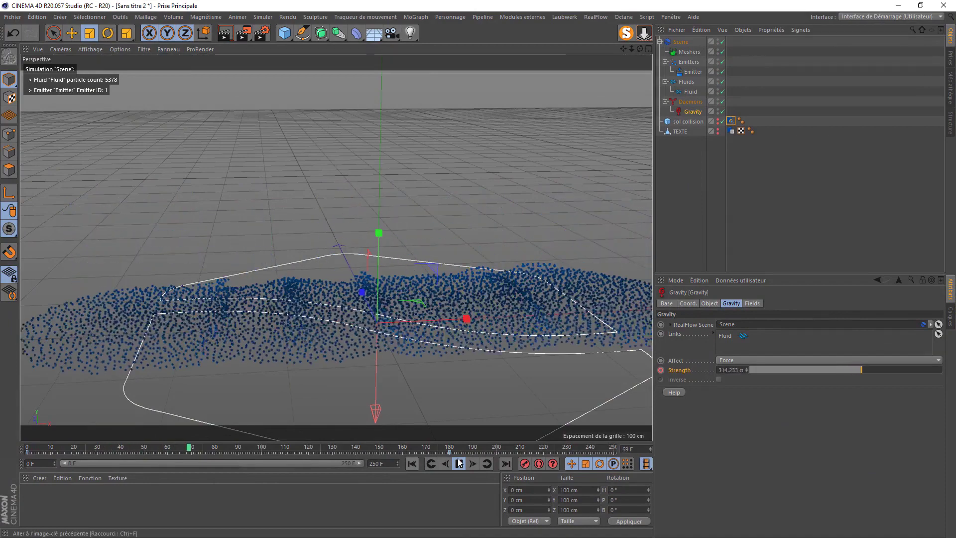
click(459, 463)
click(412, 464)
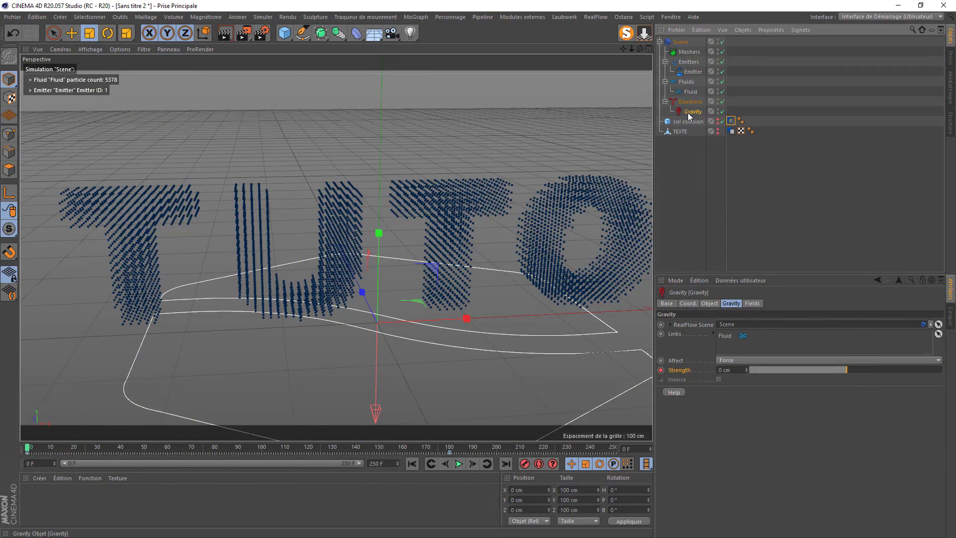
Add a Champ matière field to the Gravity daemon, load a Bruit shader into it and open the noise settings
click(752, 304)
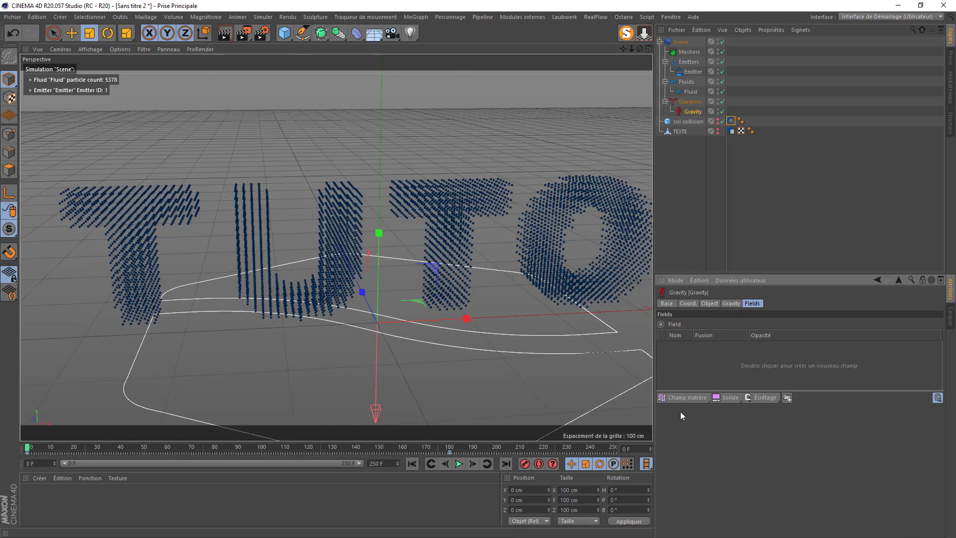
click(675, 397)
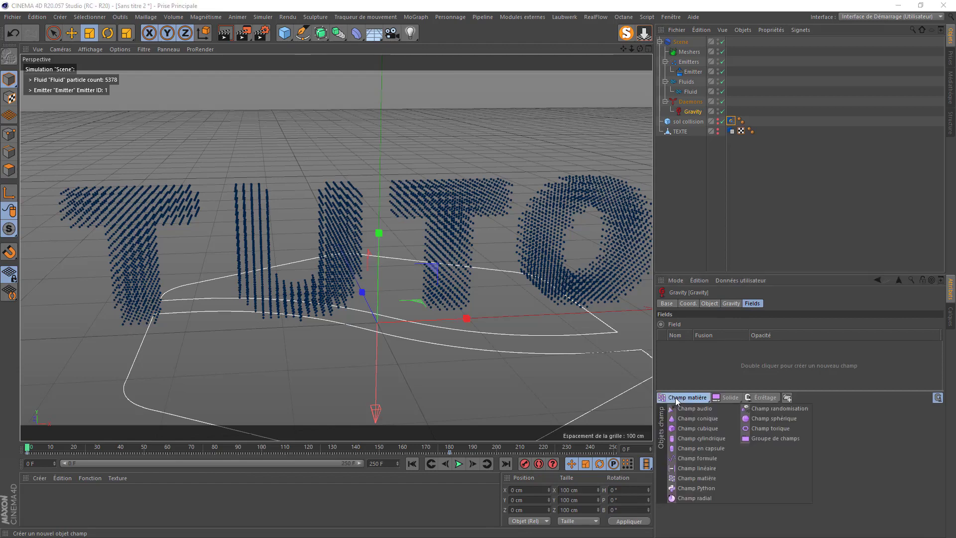
click(697, 478)
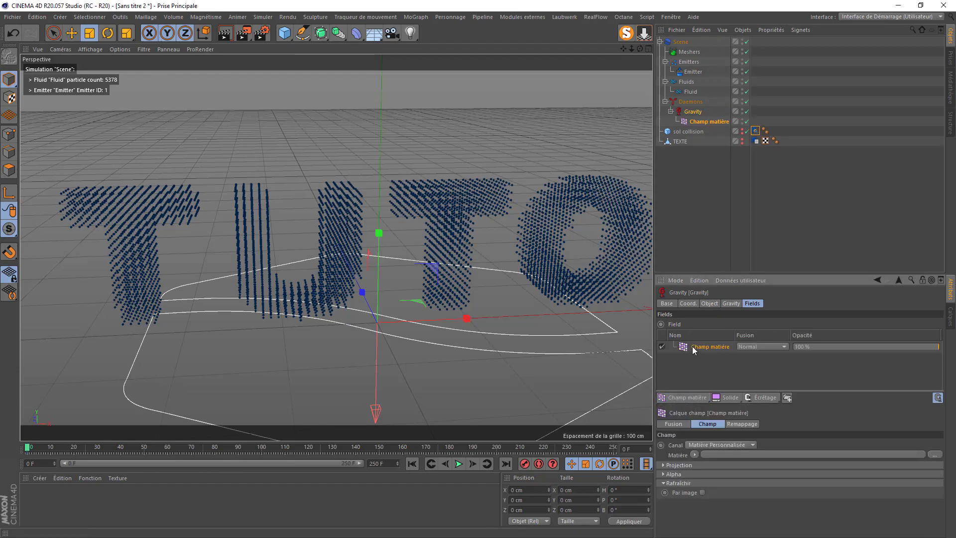
click(695, 455)
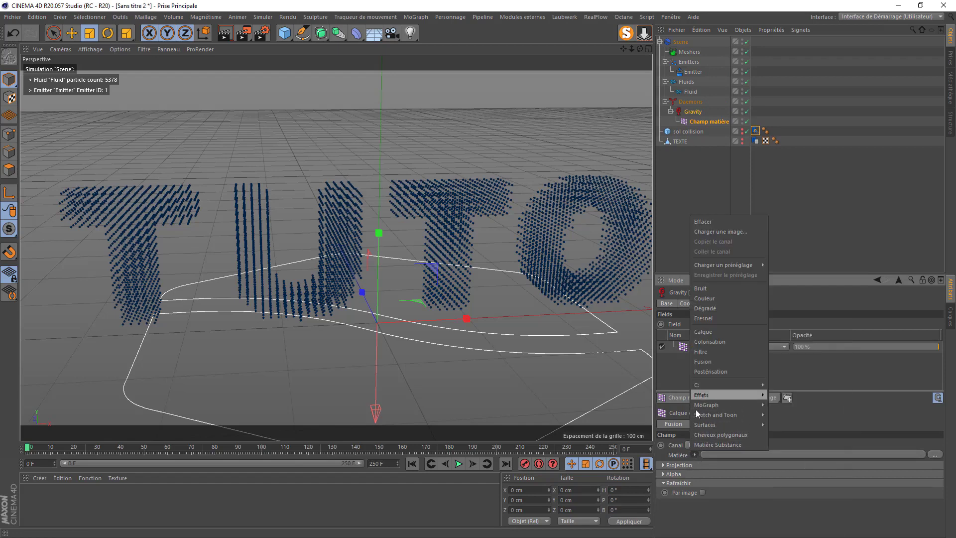
click(702, 289)
click(699, 479)
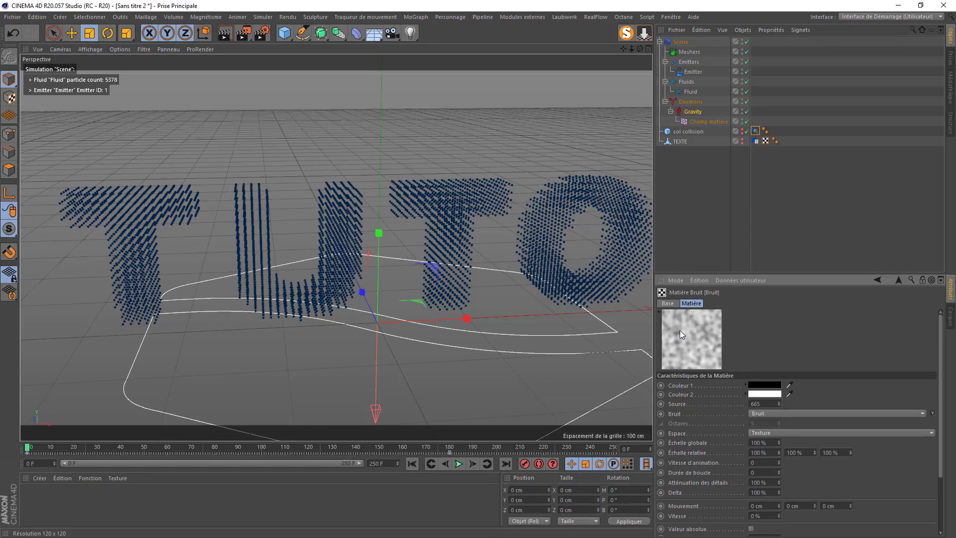
Show the TEXTE object and apply a new material with a Bruit colour texture to preview the noise on the letters
click(743, 142)
double_click(40, 505)
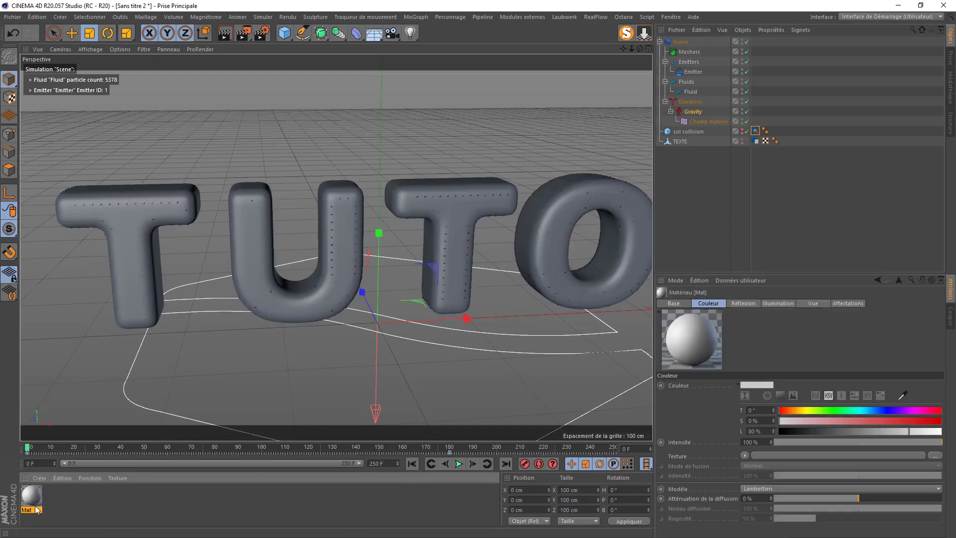
drag(38, 508, 127, 257)
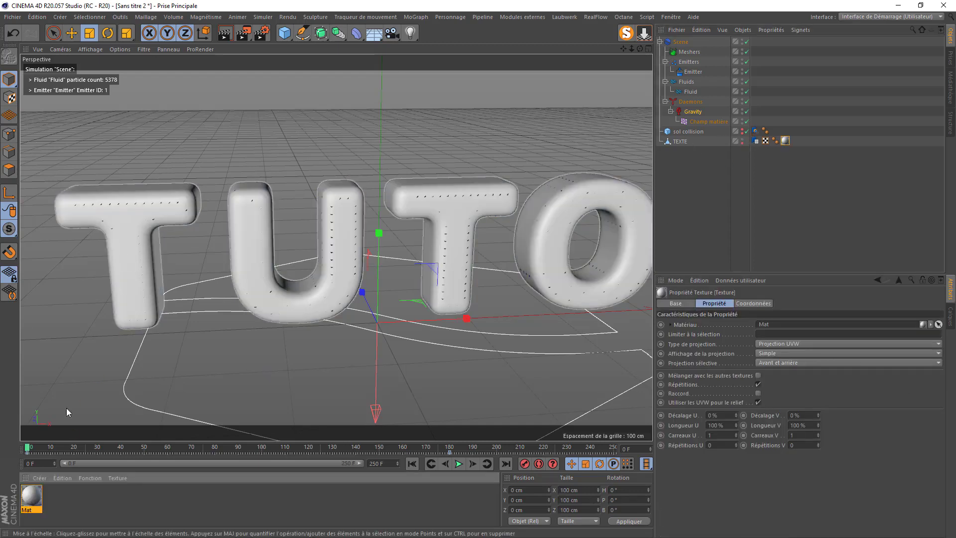
double_click(27, 506)
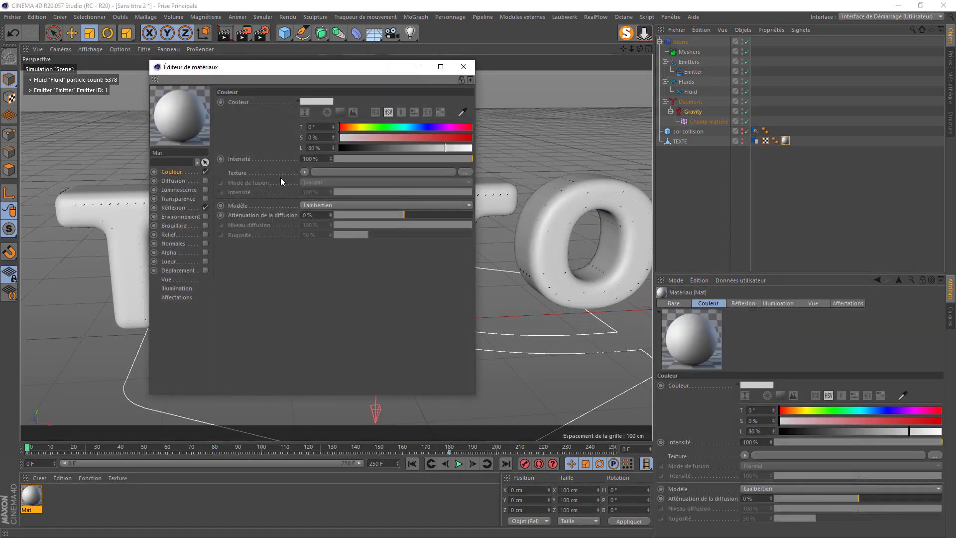
click(305, 172)
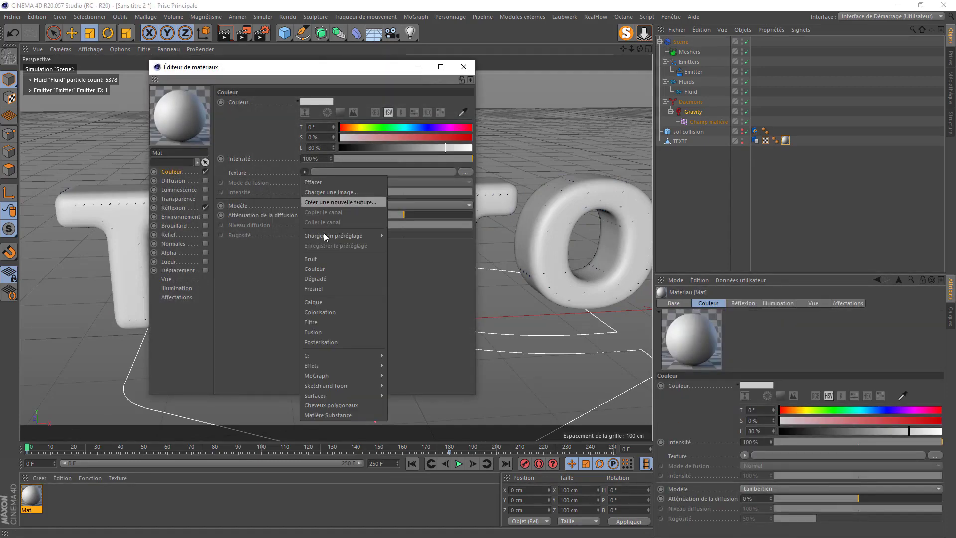
click(319, 259)
click(464, 67)
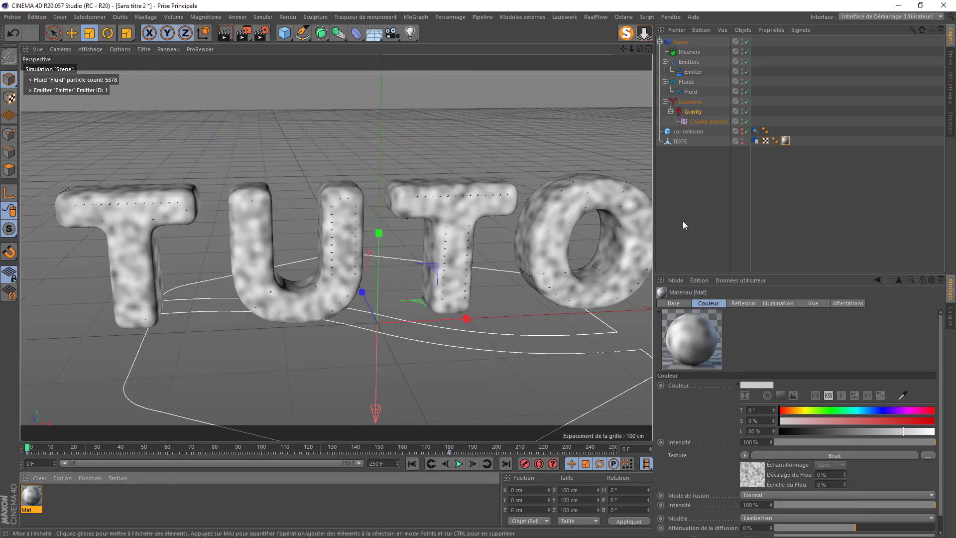
Compare the field's noise with the textured letters, and delete the texture tag from TEXTE and the preview material
click(694, 122)
click(702, 376)
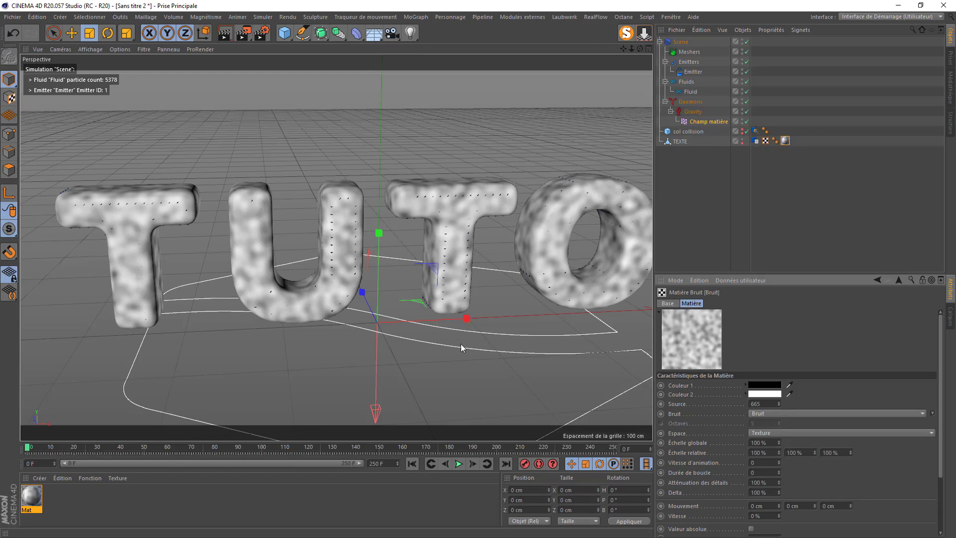
click(785, 140)
key(Delete)
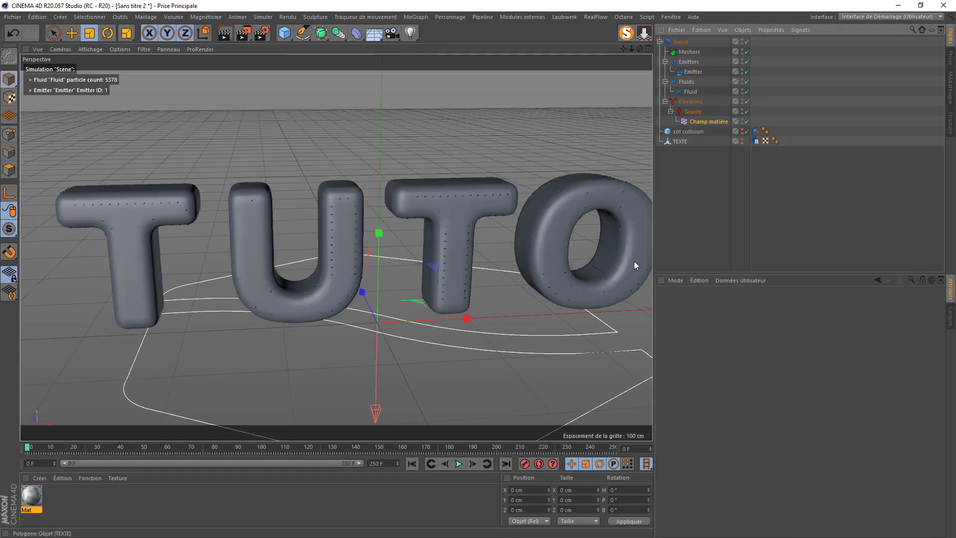
key(Delete)
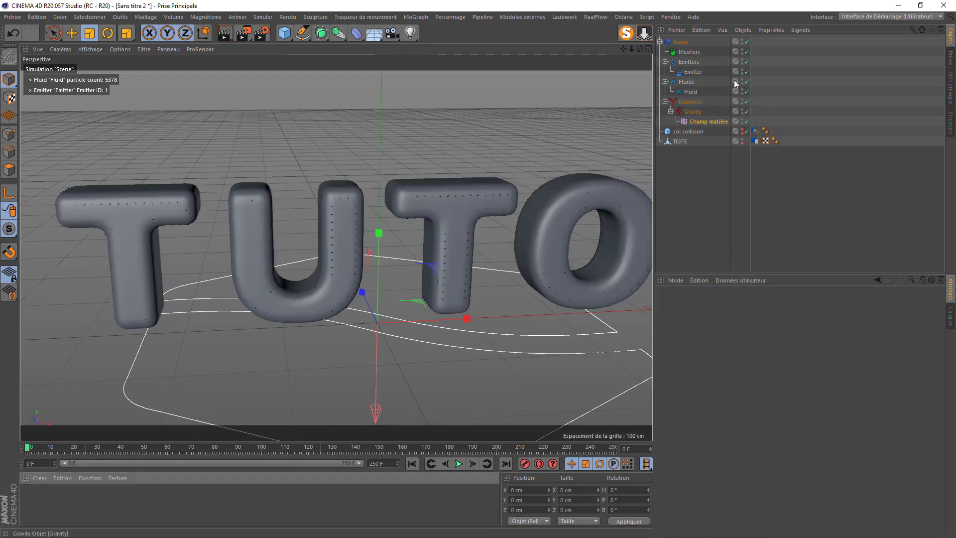
Set the field noise's Échelle globale to 250 % and its second Échelle relative value to 300 %, and hide TEXTE
click(708, 122)
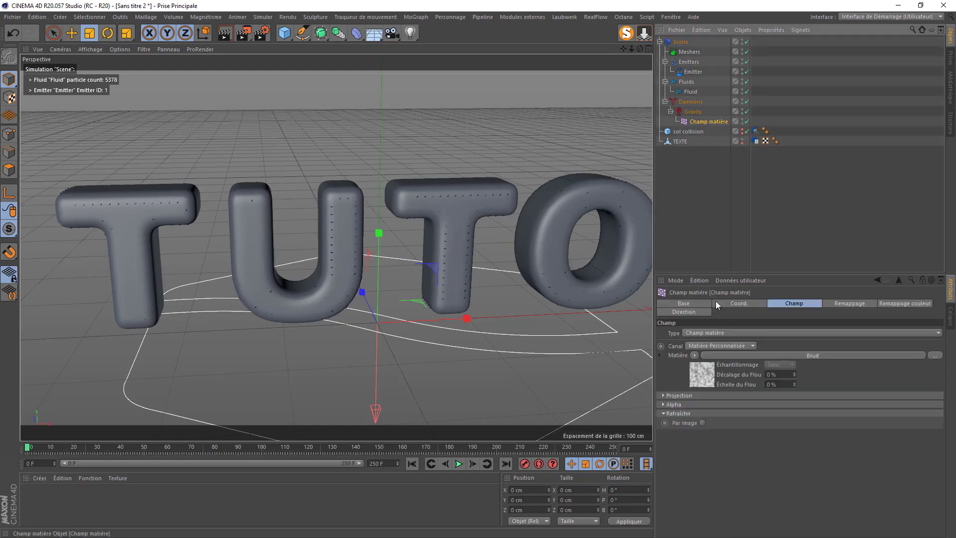
click(706, 379)
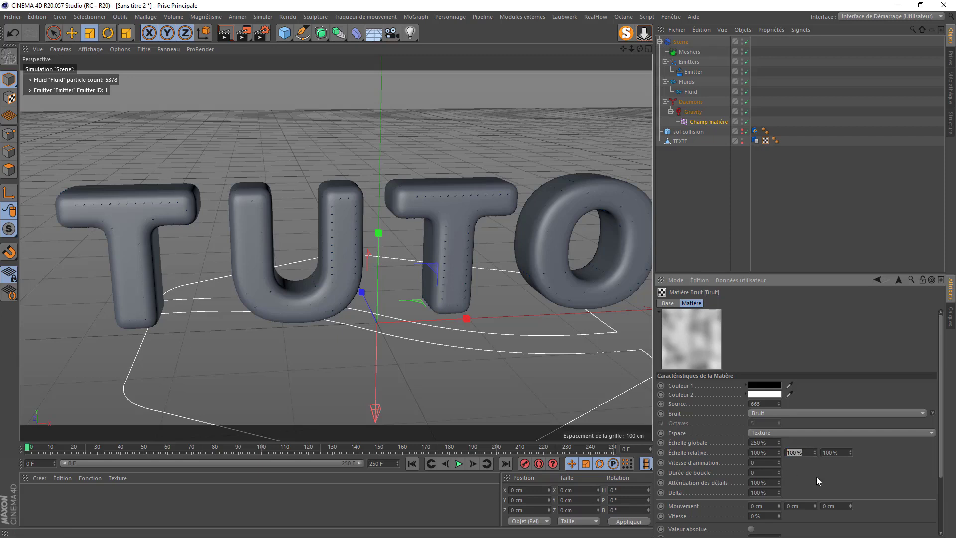
key(Return)
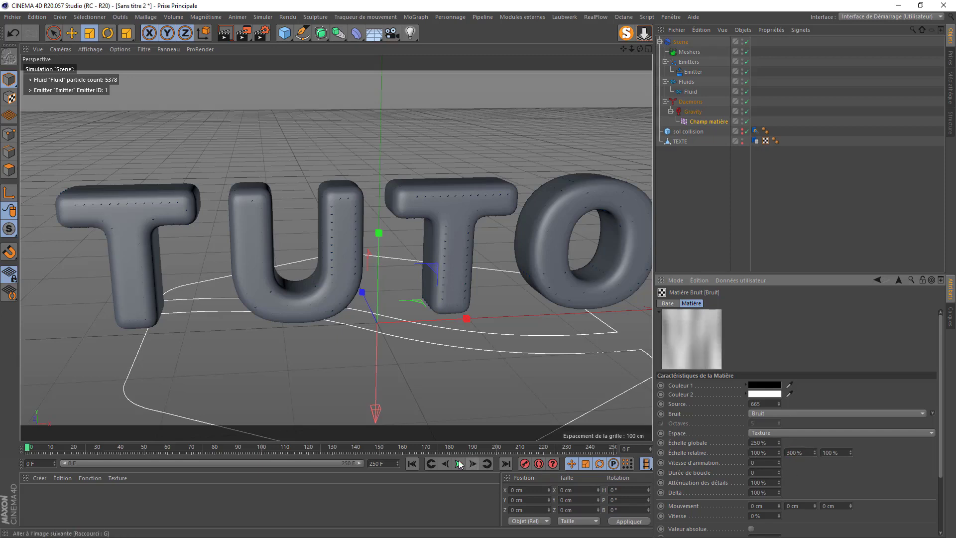
click(743, 140)
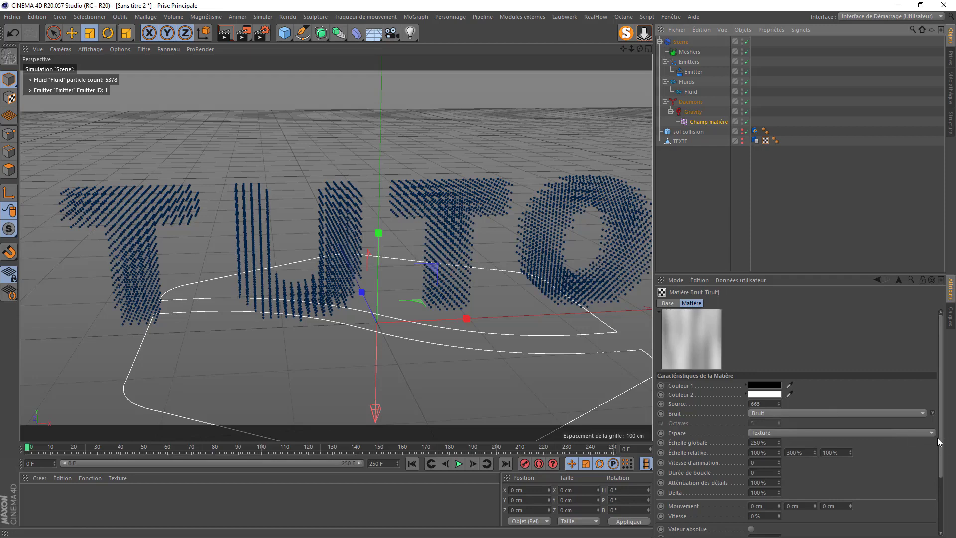
Raise the field noise's Contraste to 100 %
scroll(937, 443, down, 3)
drag(857, 508, 954, 514)
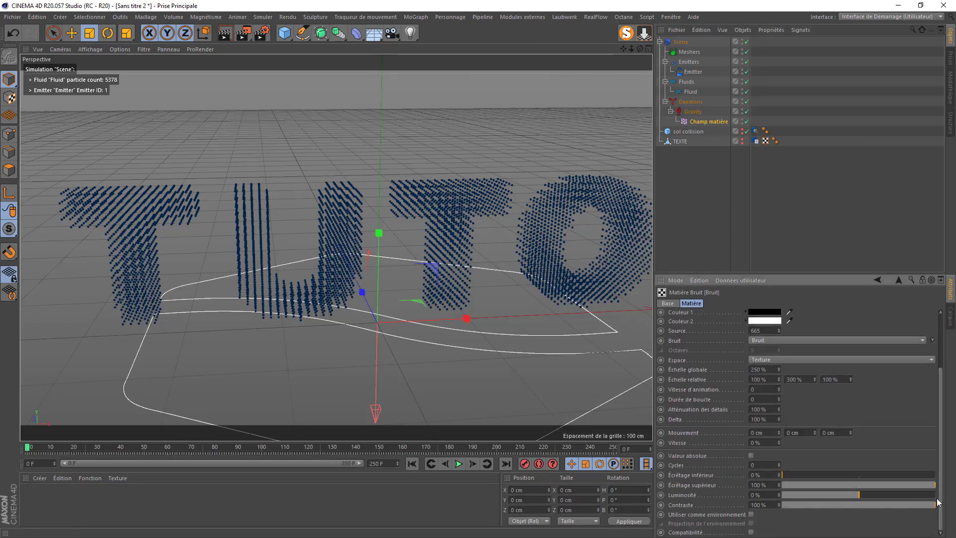
scroll(944, 477, up, 3)
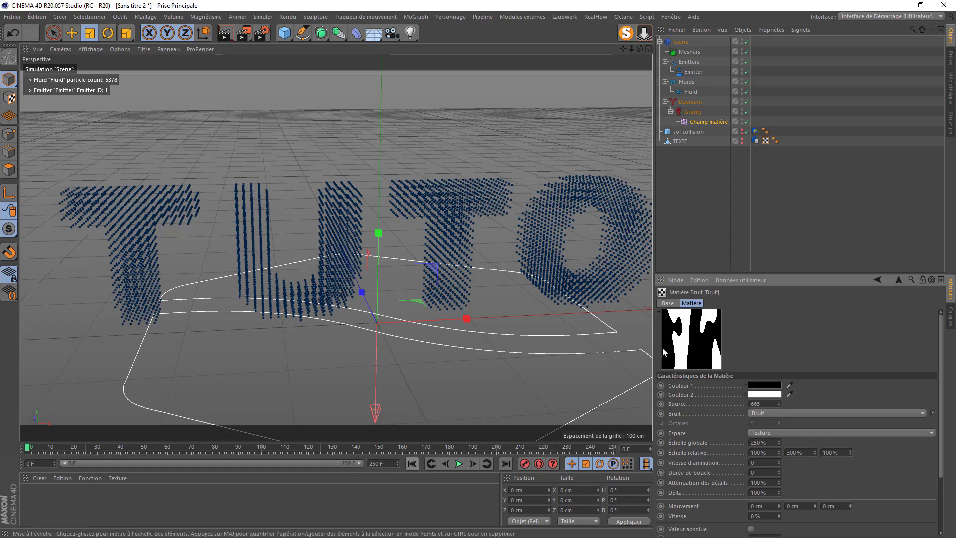
Play the simulation and examine the noise-driven melt from a low frontal view, and rewind to frame 0
click(460, 465)
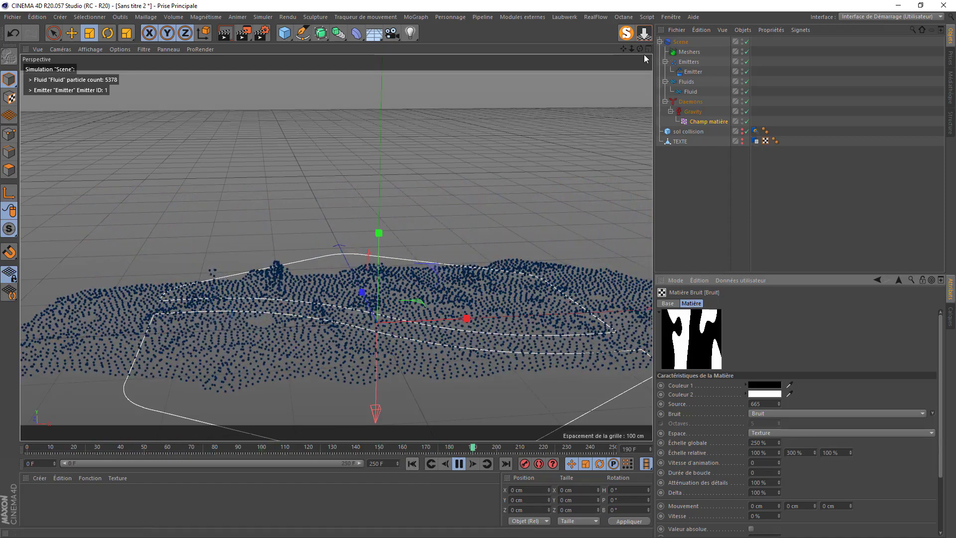
drag(640, 49, 640, 22)
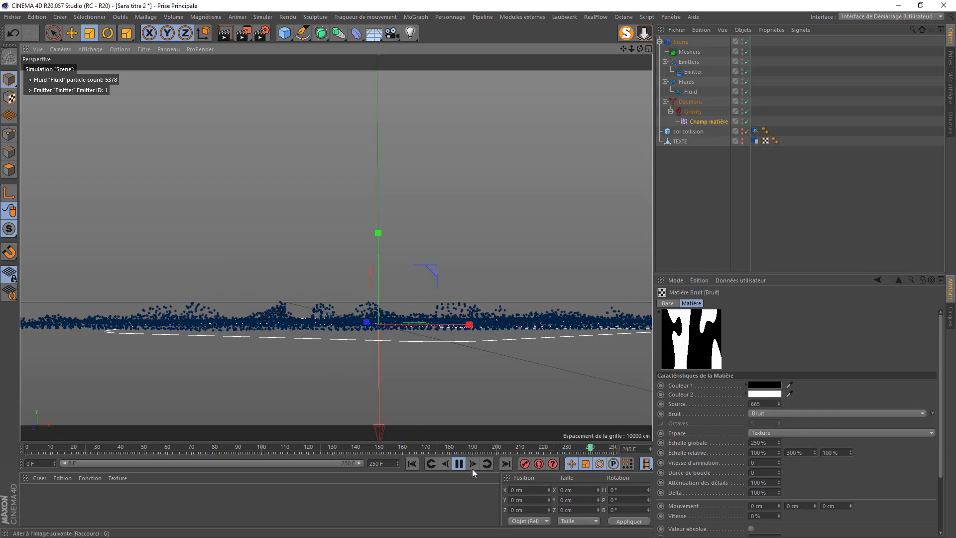
click(459, 464)
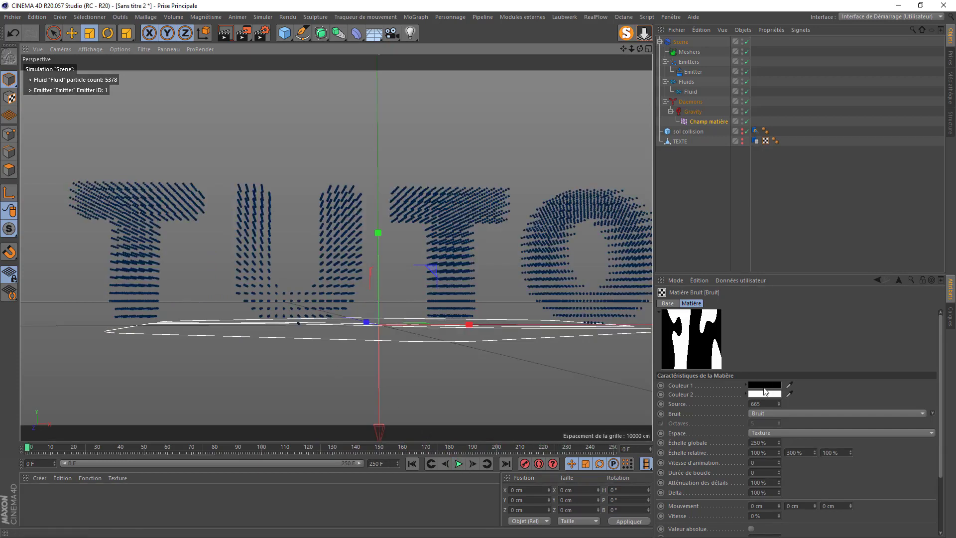
Try the Turbulence noise type in the gravity field and play the simulation to check the melt
click(776, 415)
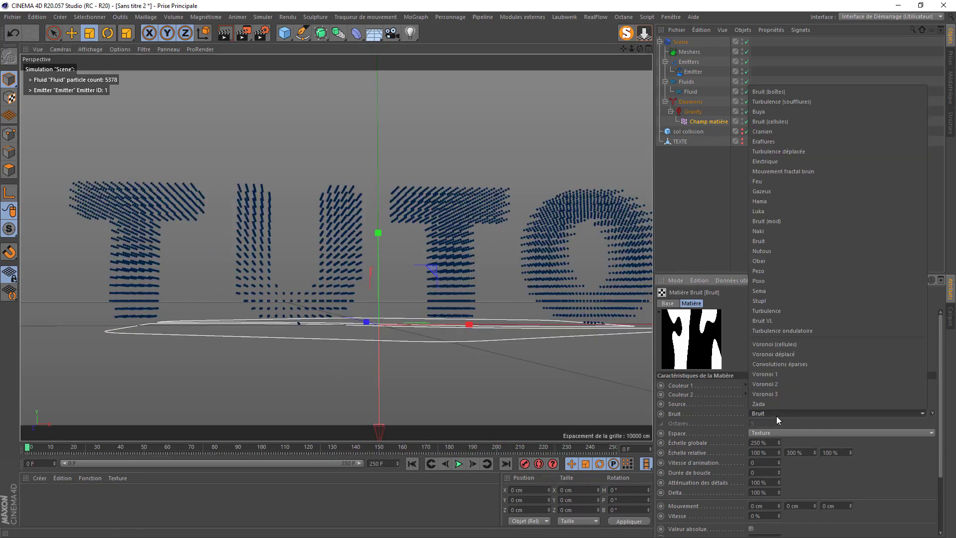
click(773, 313)
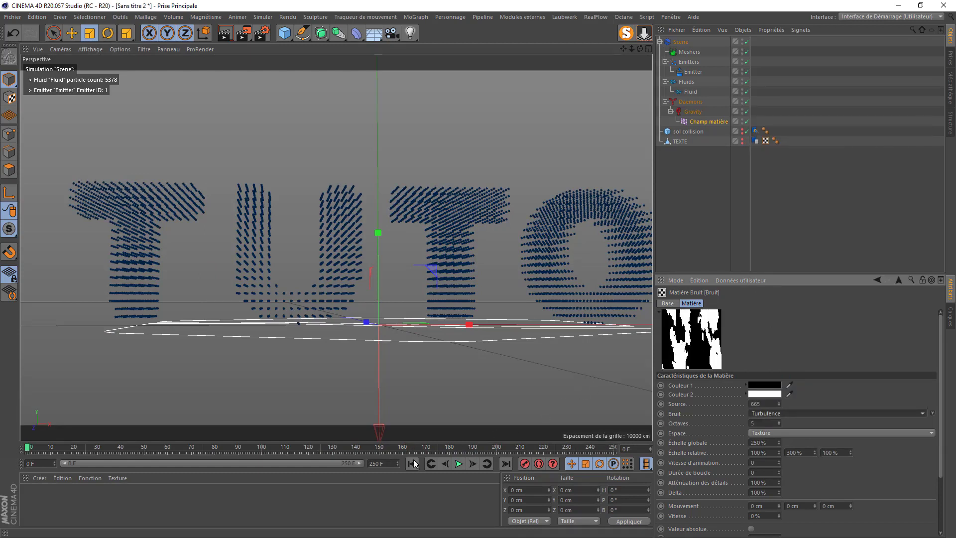
click(458, 464)
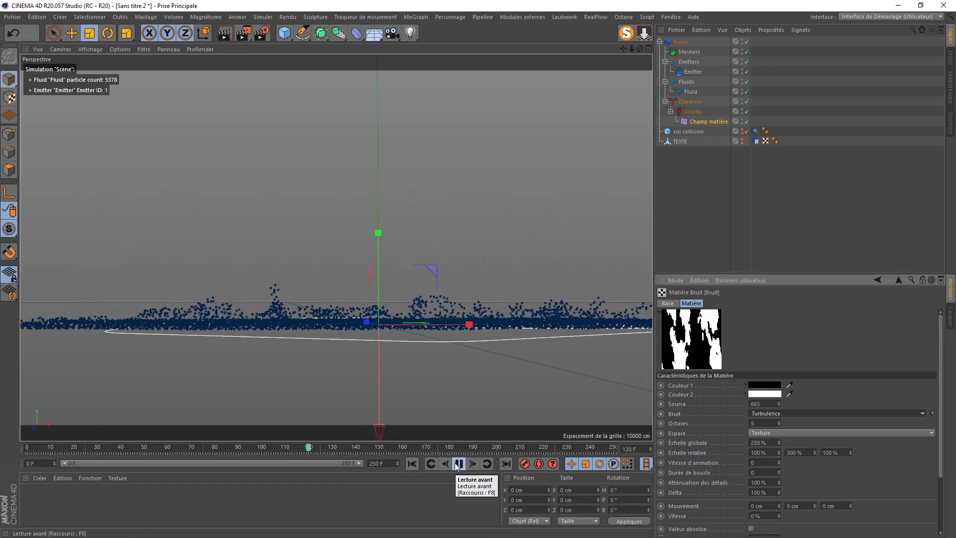
click(459, 464)
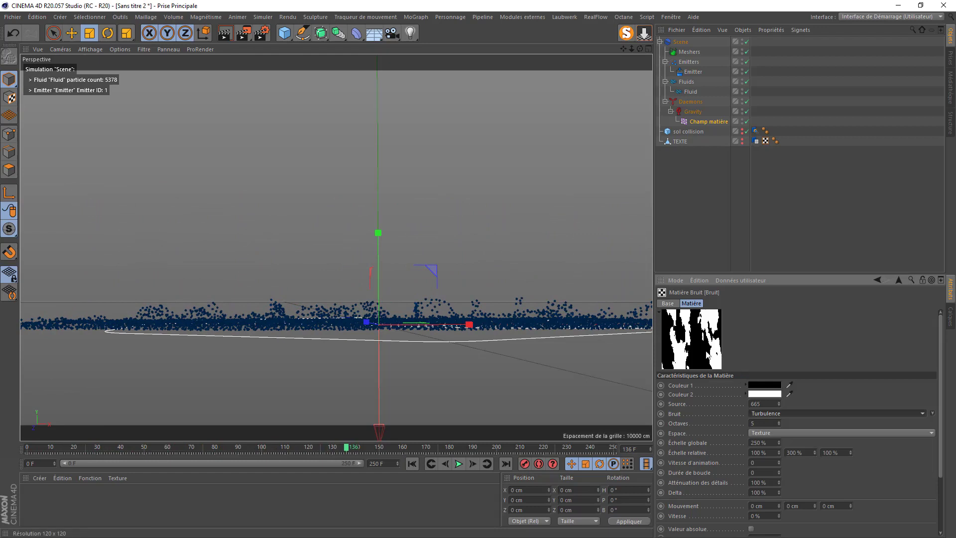
Set the field's noise type to Sema and replay the simulation from frame 0
click(774, 413)
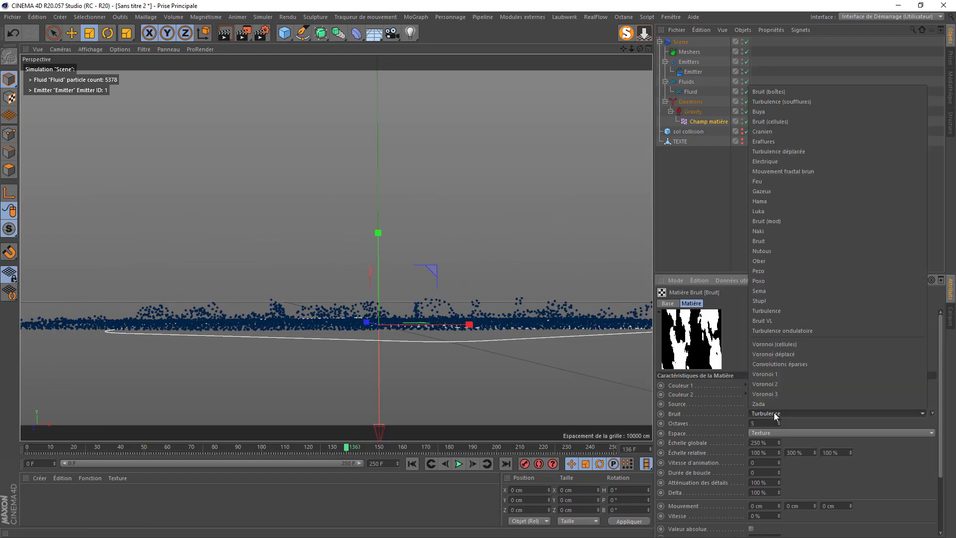
click(766, 290)
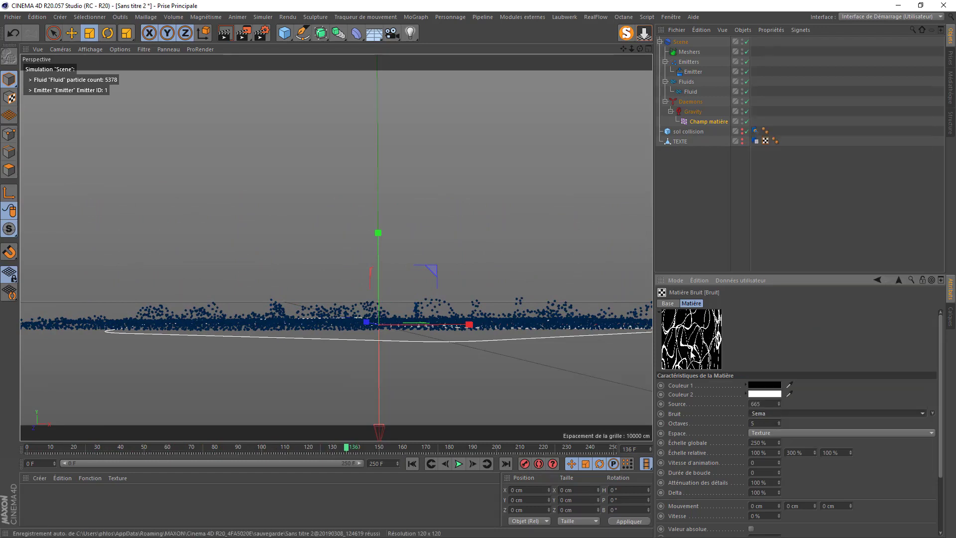
click(412, 463)
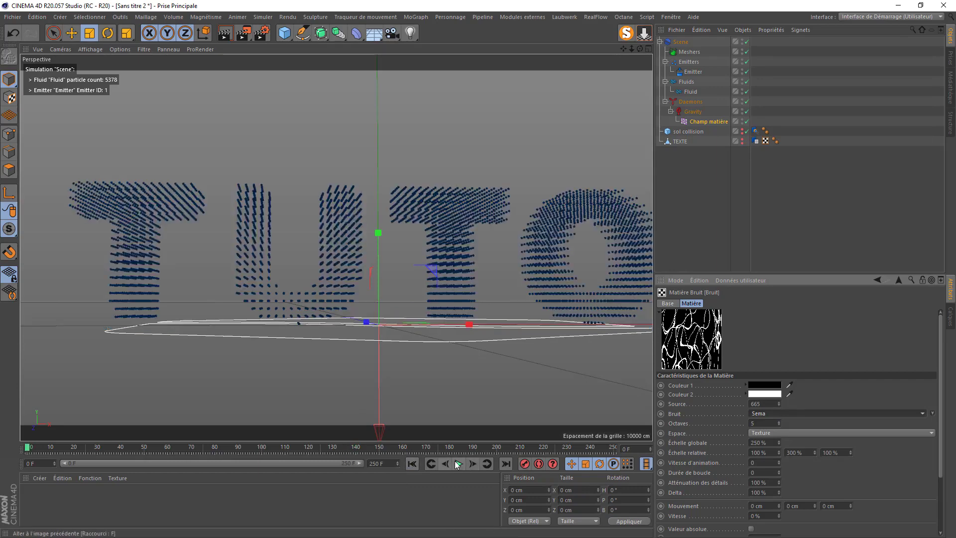
click(459, 464)
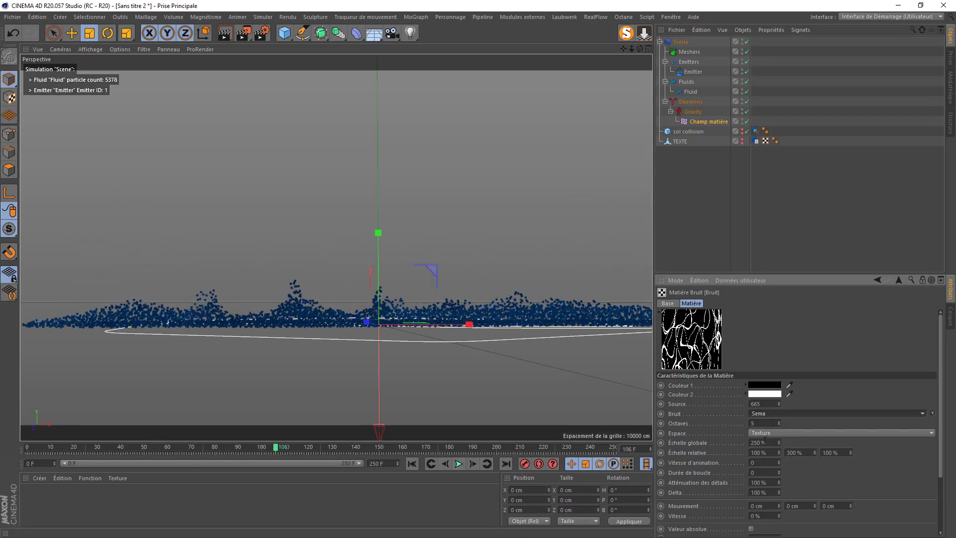
Set the noise's Échelle globale to 2500 % and replay the simulation from frame 0 to check the uneven melt
drag(767, 442, 718, 442)
text(2500)
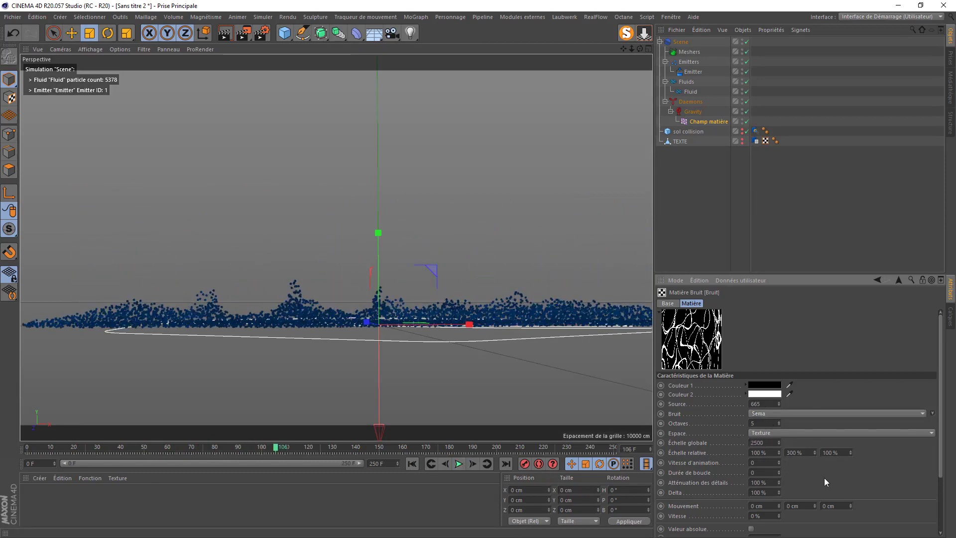
key(Return)
click(412, 463)
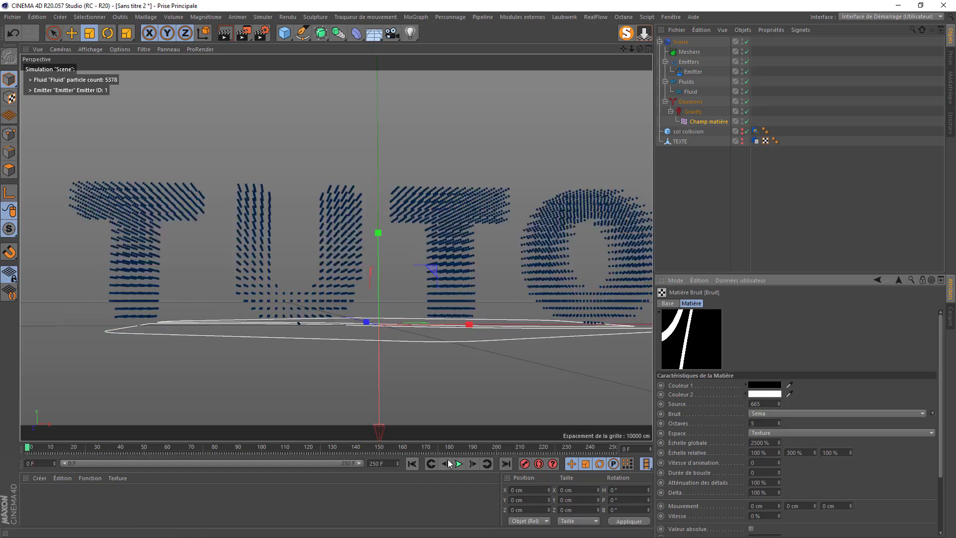
click(457, 464)
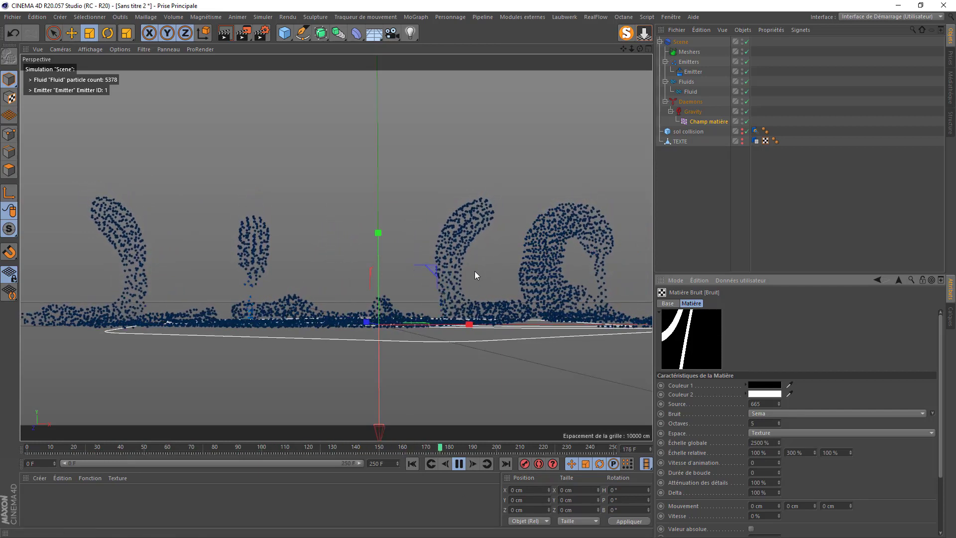
click(459, 464)
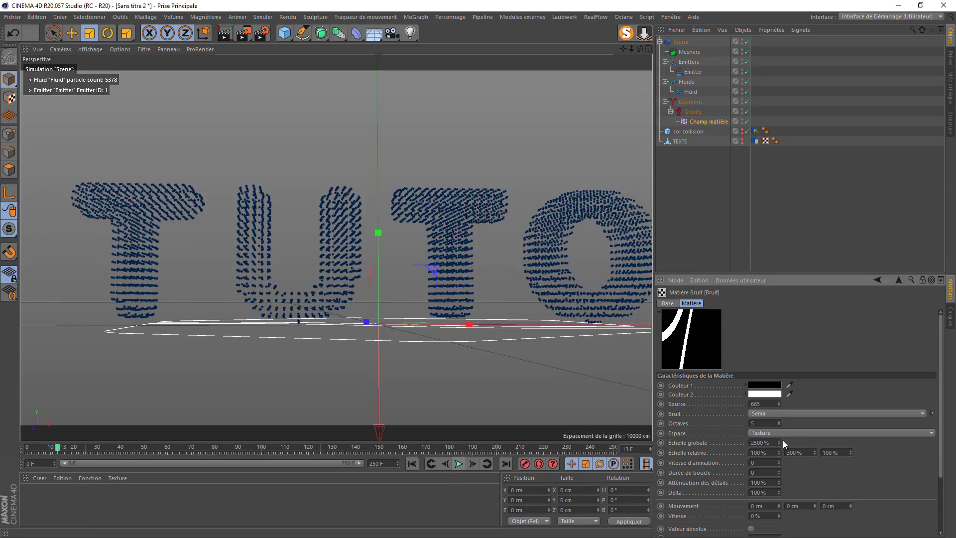
Set the field's noise type to Turbulence, with Échelle globale at 500 % and the second Échelle relative value at 500 %
click(772, 415)
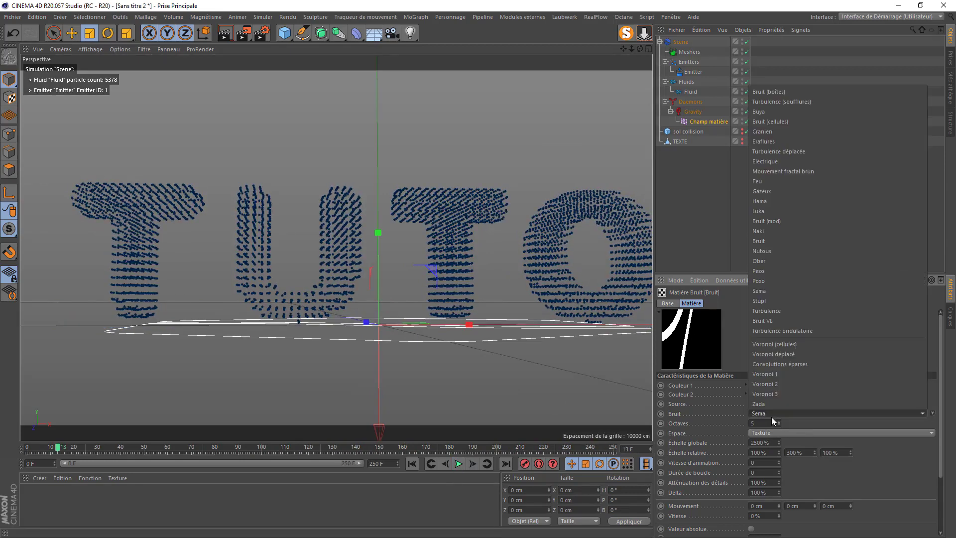
click(764, 311)
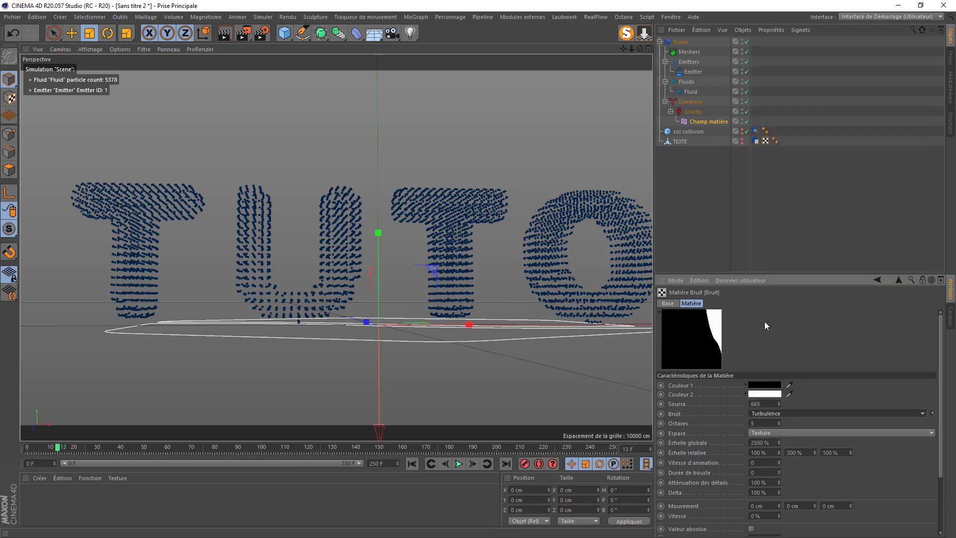
double_click(760, 443)
text(500)
key(Return)
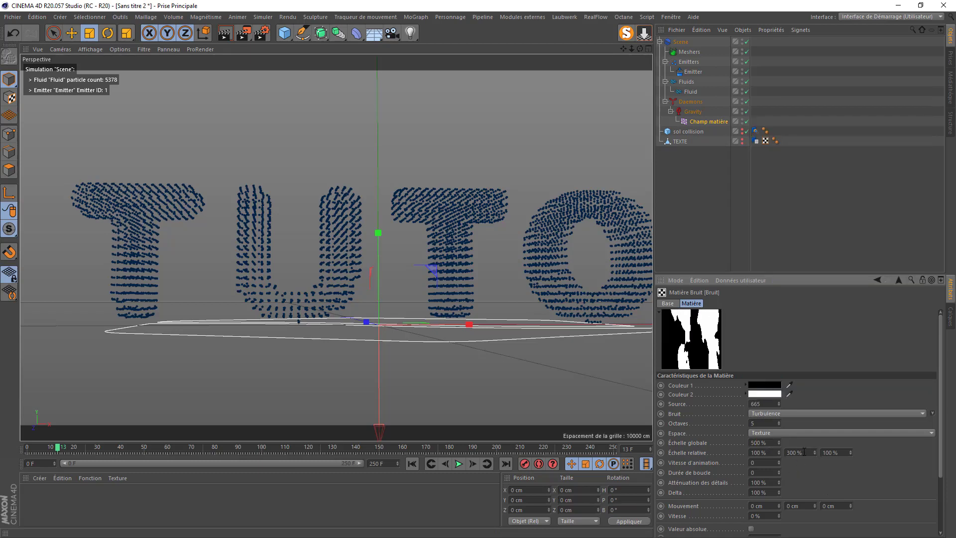
key(Return)
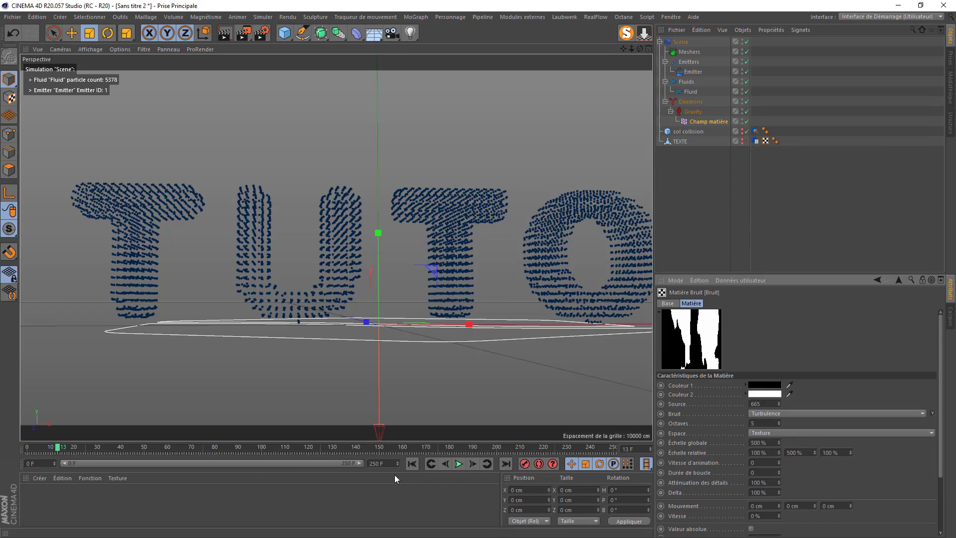
Play the simulation from frame 0 to examine the melt with the Turbulence noise, and return to frame 0
click(412, 464)
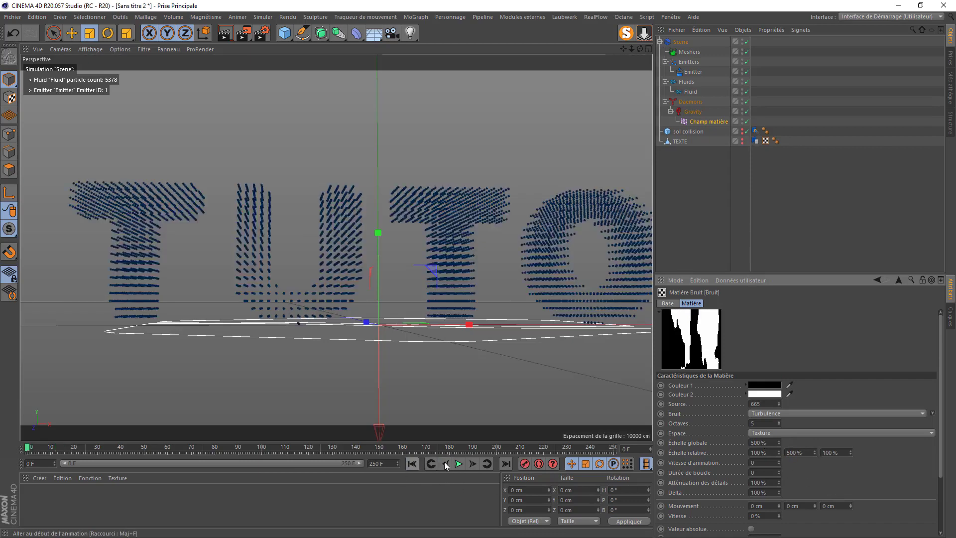
click(459, 464)
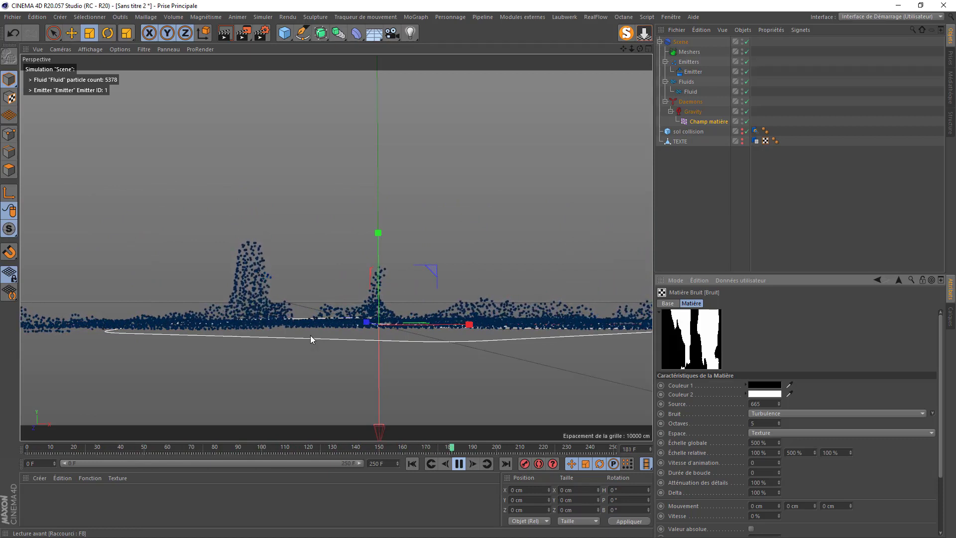
click(459, 464)
drag(575, 449, 7, 449)
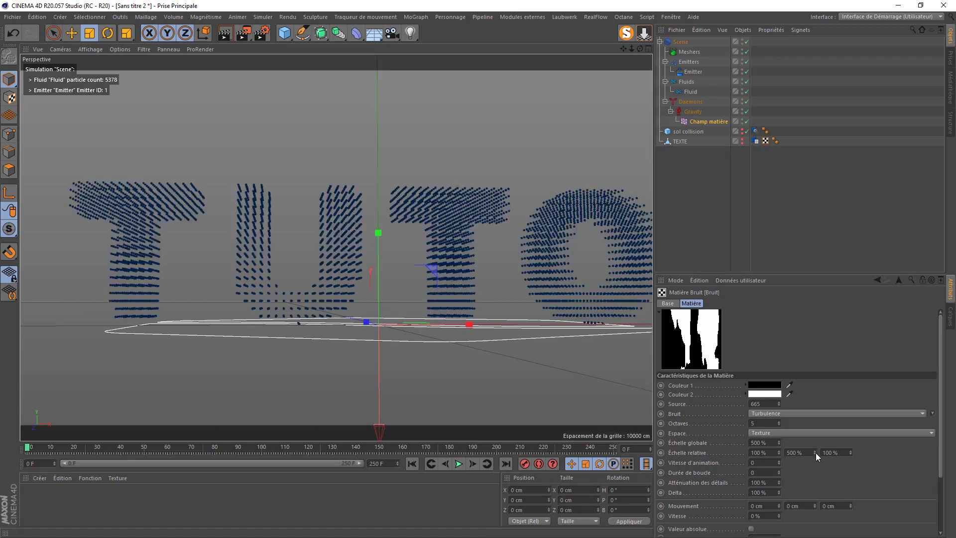
Keyframe the noise's Contraste at 0 % on frame 150
scroll(943, 406, down, 3)
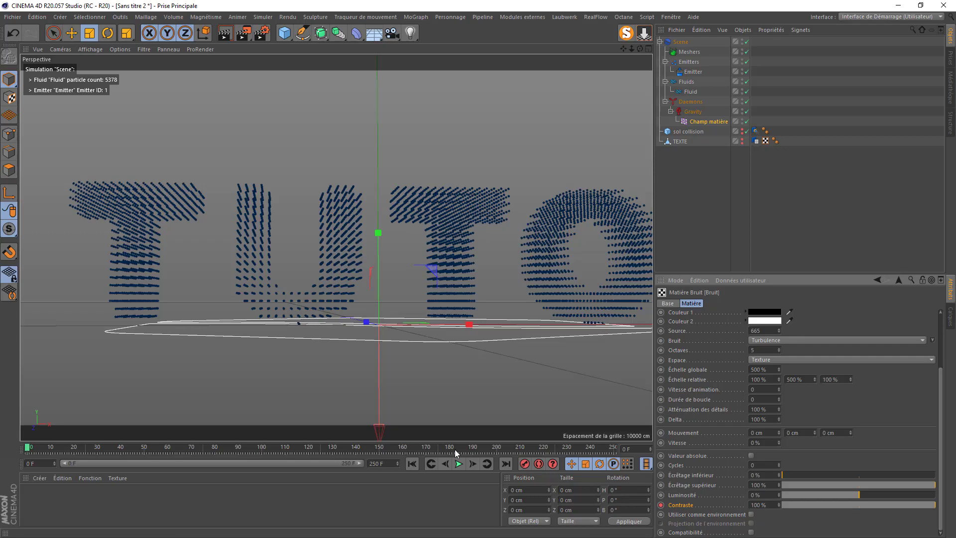
click(378, 448)
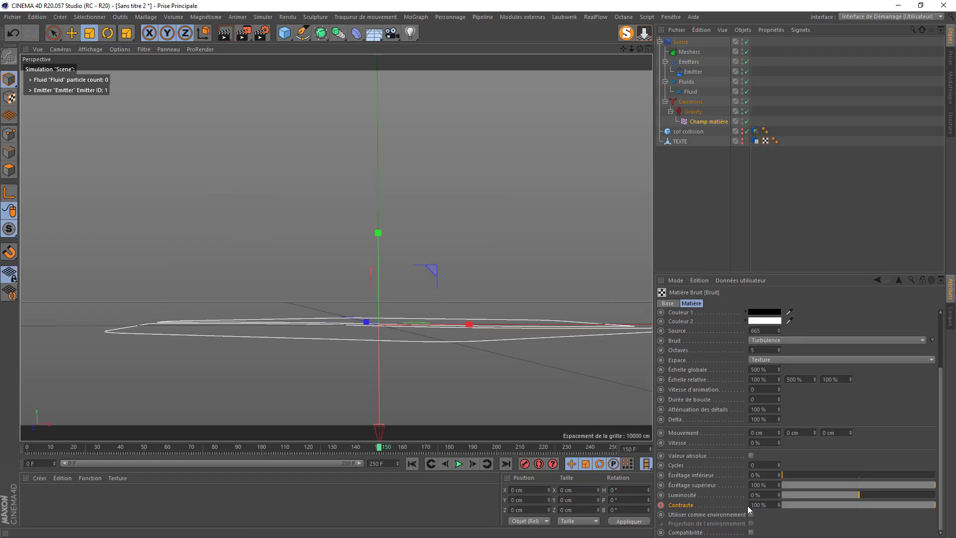
click(769, 505)
text(0)
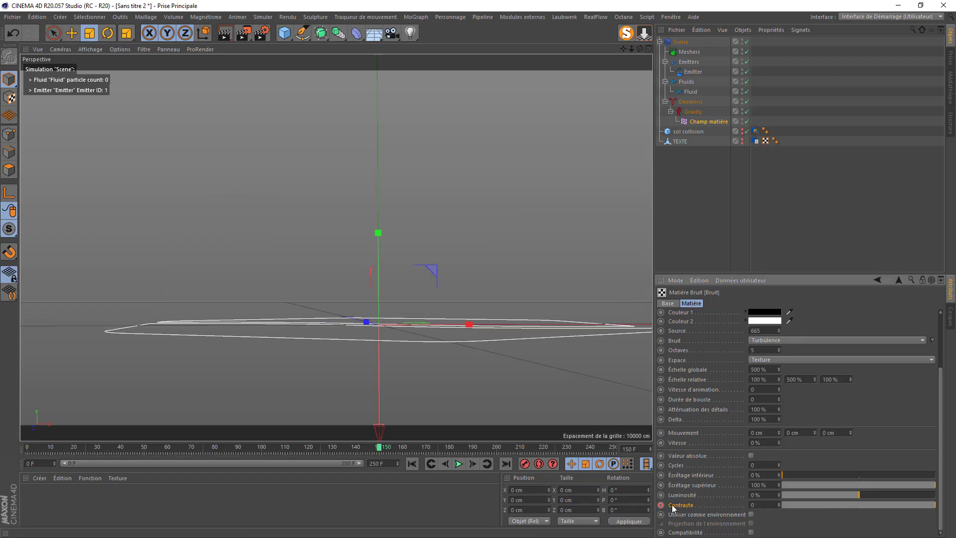
key(Return)
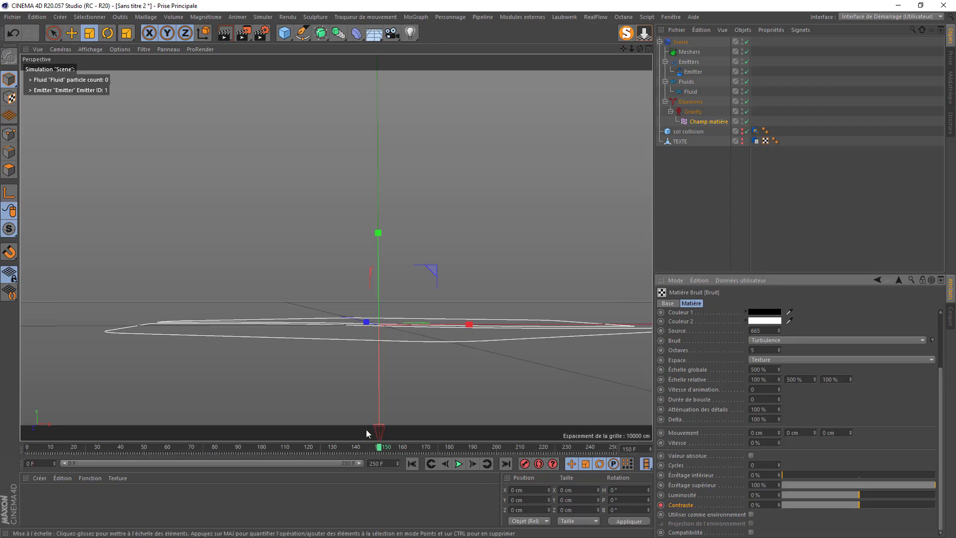
Replay the simulation from frame 0 to check the melt with the animated contrast, and rewind to the start
click(413, 463)
click(459, 463)
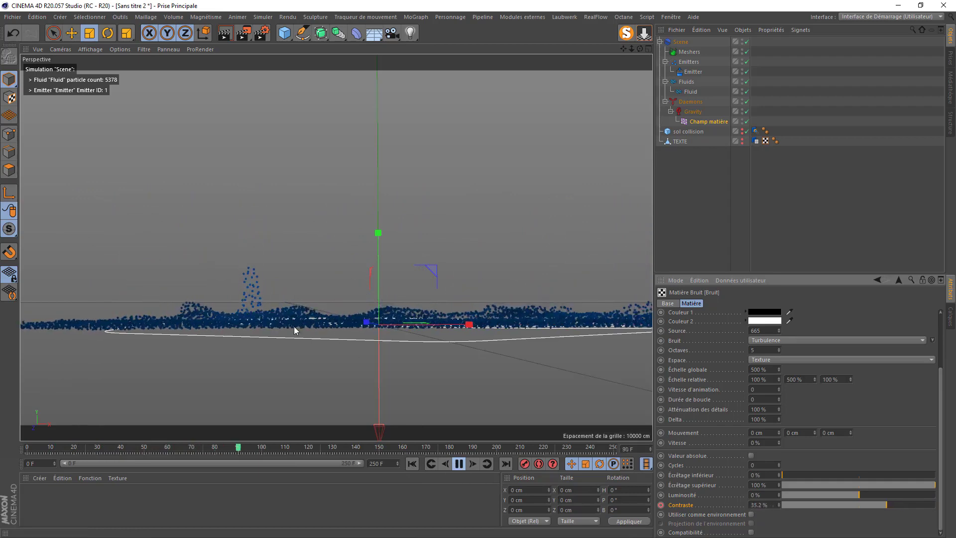
click(459, 464)
click(412, 464)
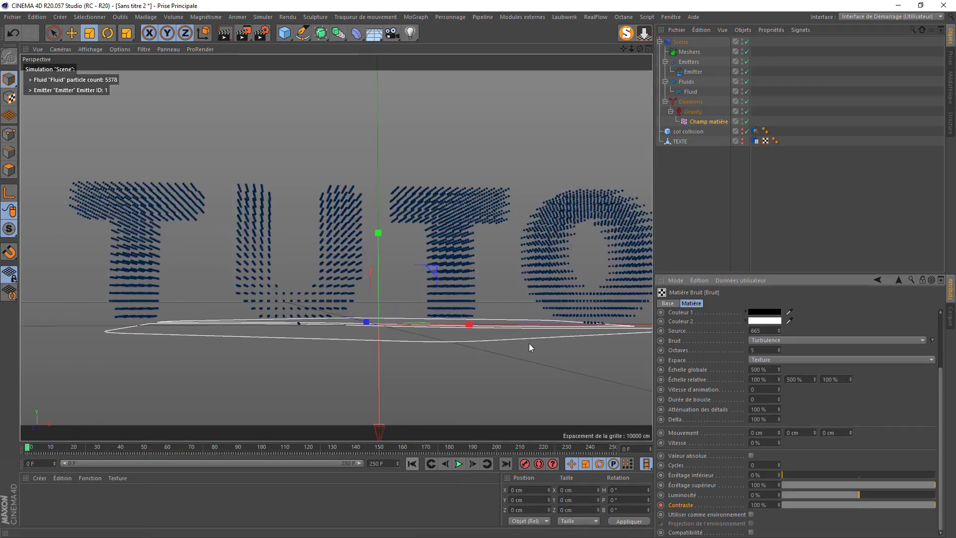
Add a RealFlow Mesher for the fluid and enable its Auto Build option
drag(640, 49, 670, 100)
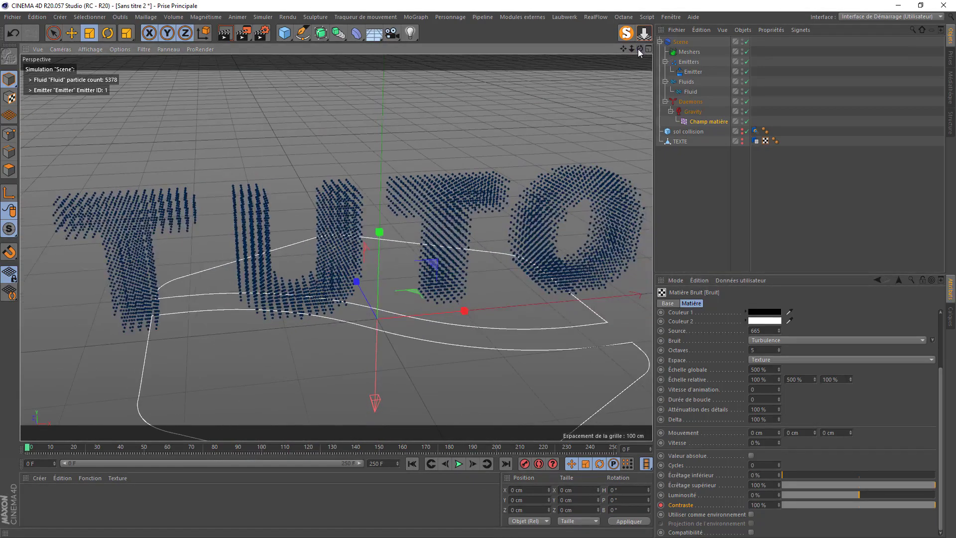
drag(623, 49, 589, 58)
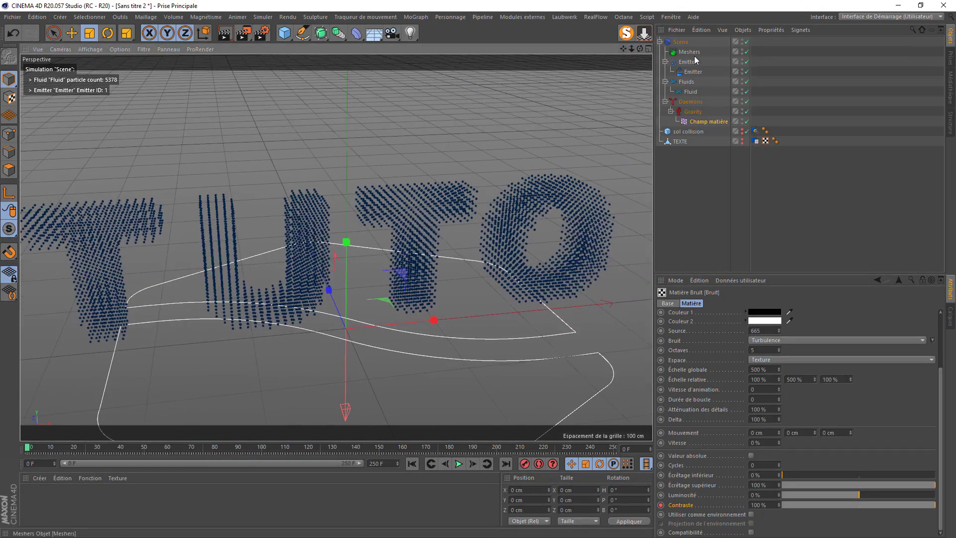
click(602, 18)
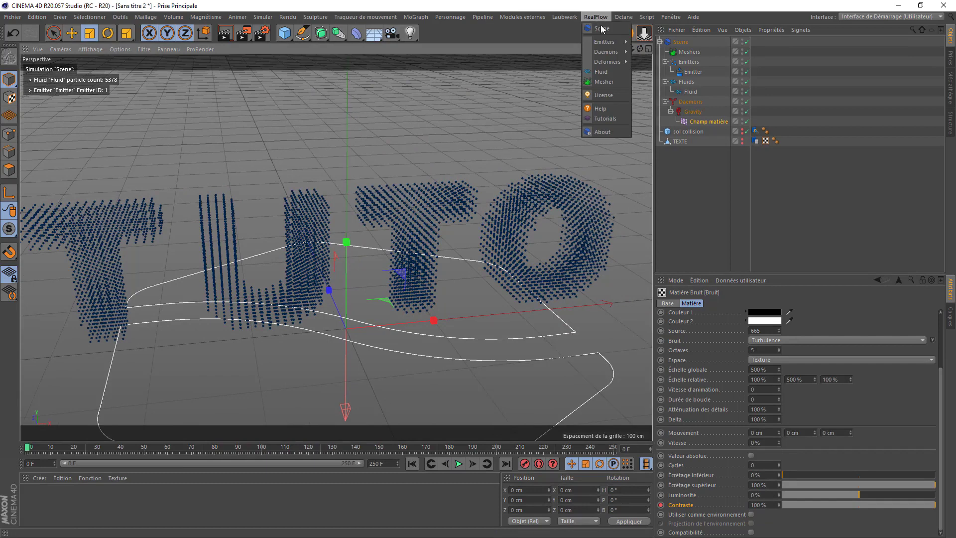
click(605, 81)
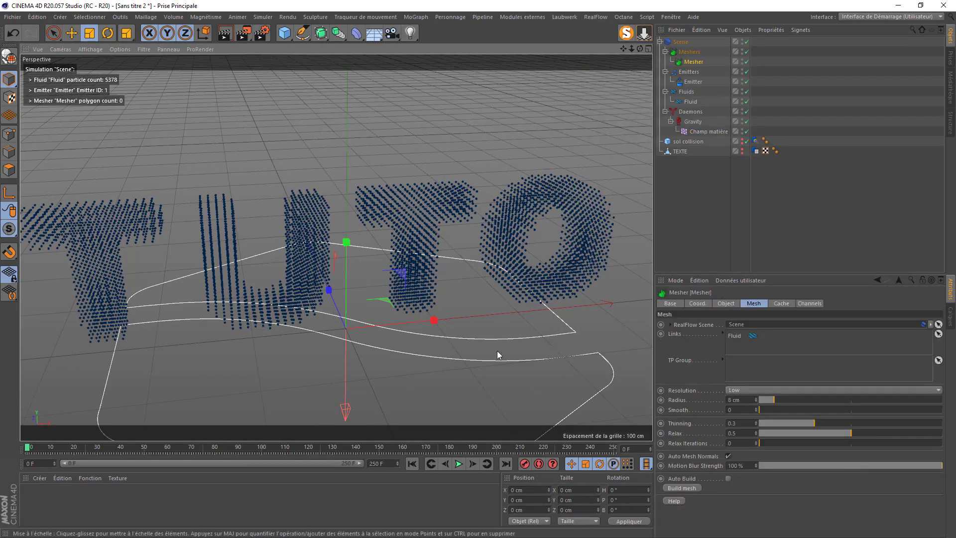
click(728, 478)
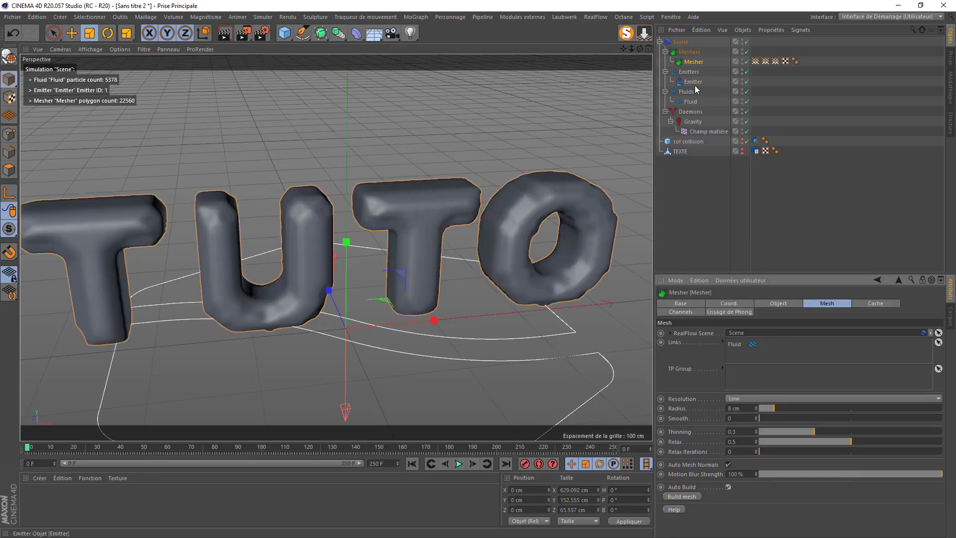
Set the Fluid's Resolution to 50 and play the first frames to regenerate the text mesh
click(691, 101)
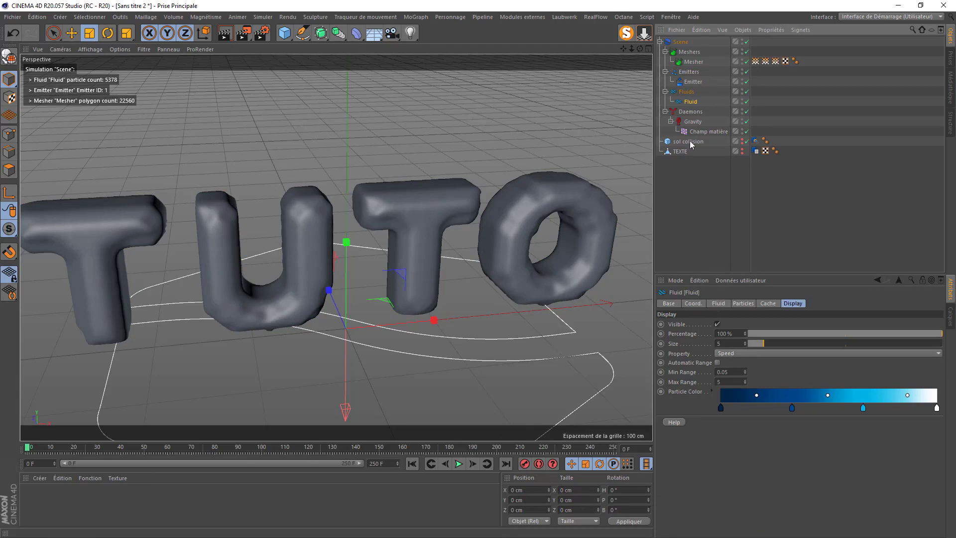
click(716, 303)
text(50)
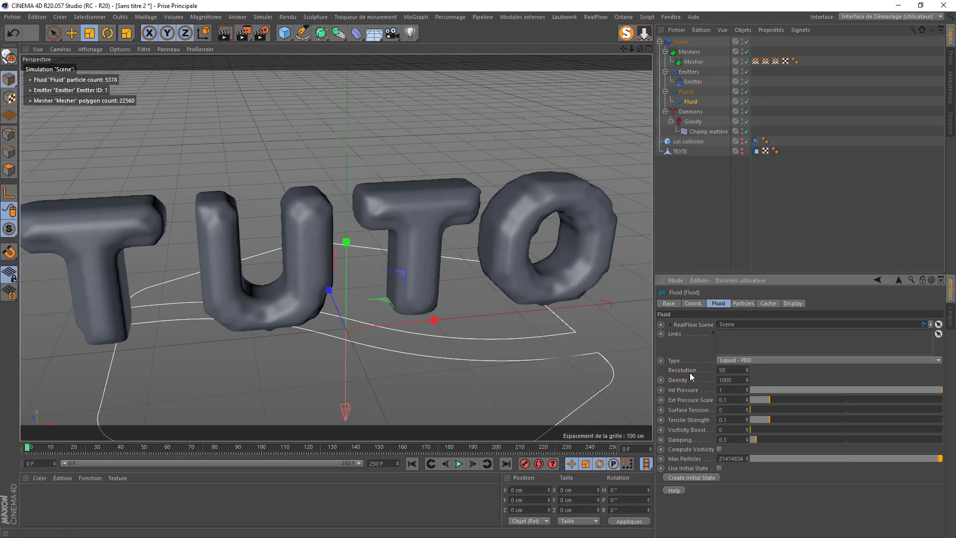
key(Return)
click(459, 465)
click(459, 464)
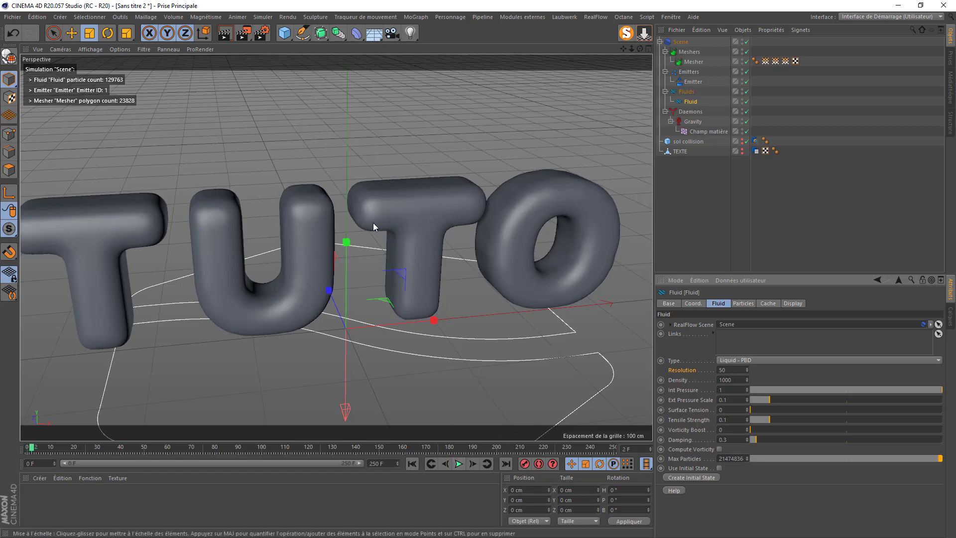
Play the meshed simulation to frame 50 with the Mesher selected to examine the melting letters
click(694, 62)
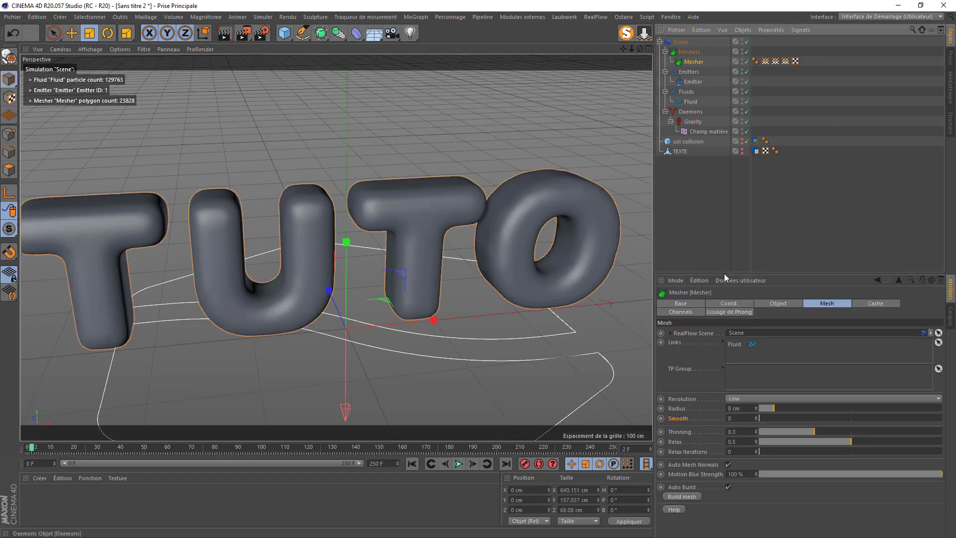
click(459, 464)
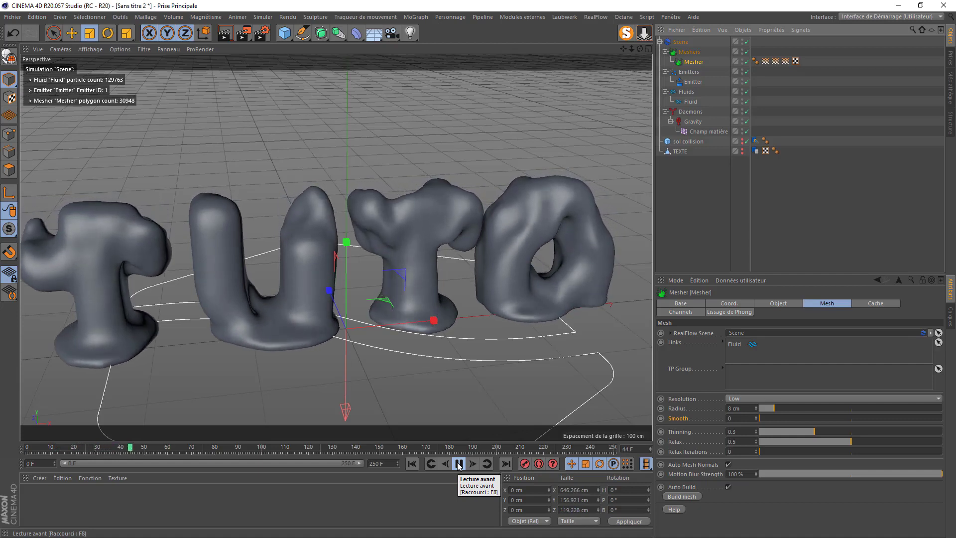
click(458, 464)
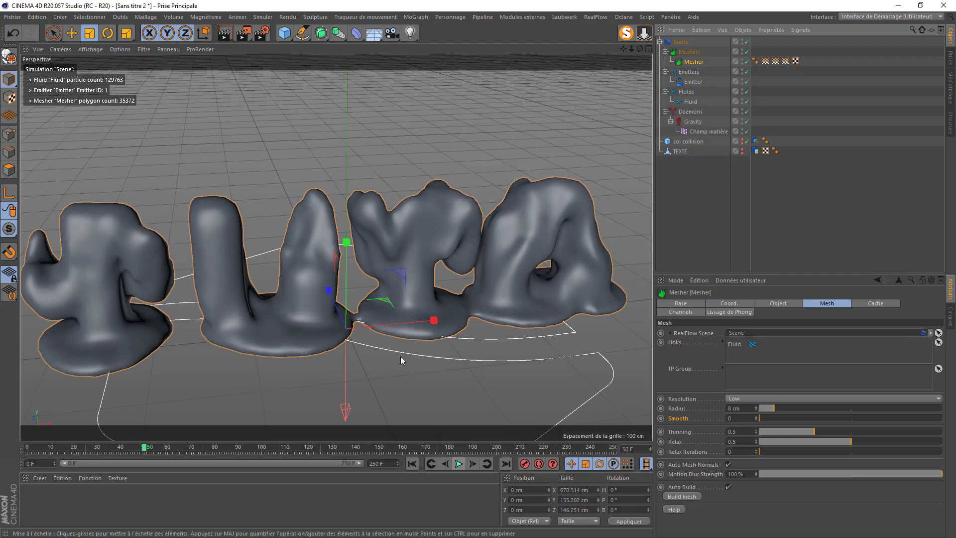
Set the Mesher's Smooth to 2 and its Resolution to Low-Medium
click(738, 419)
text(2)
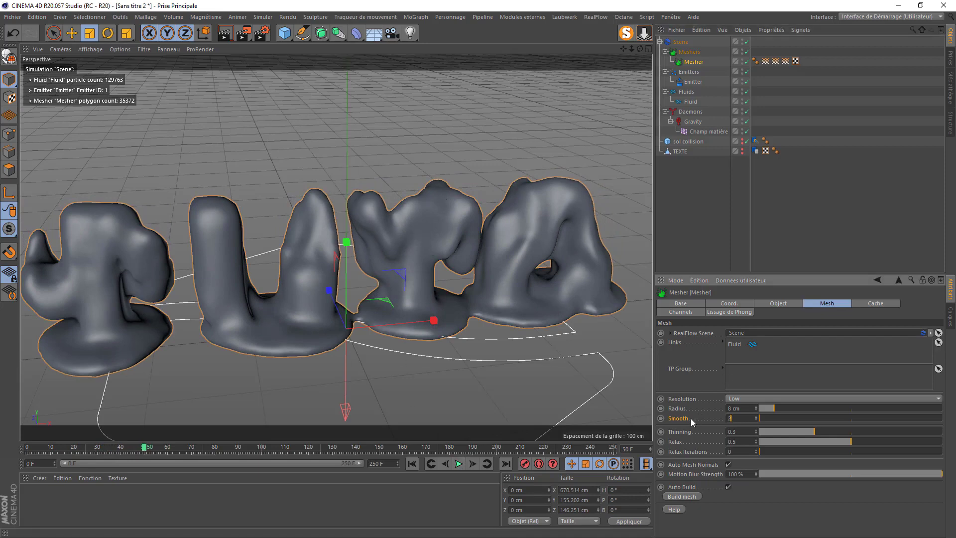
key(Return)
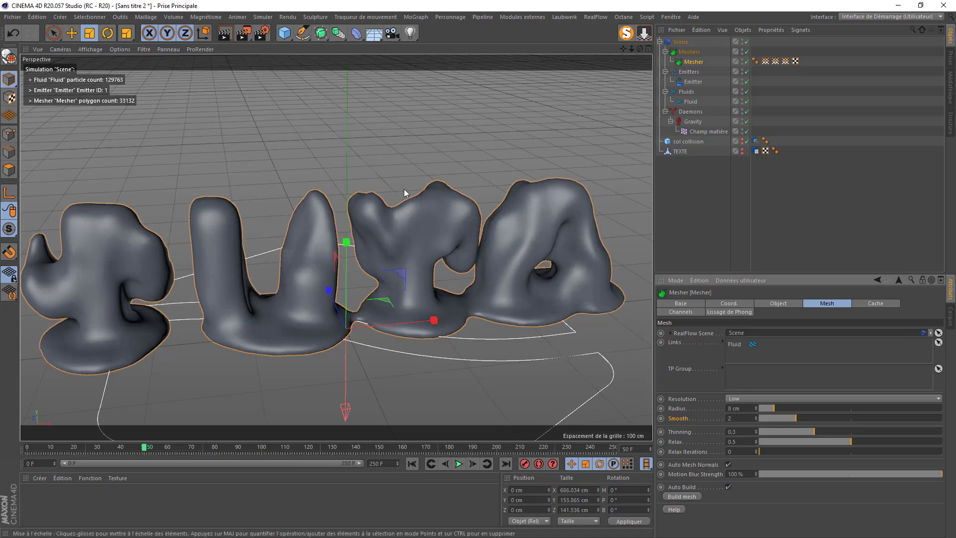
click(741, 401)
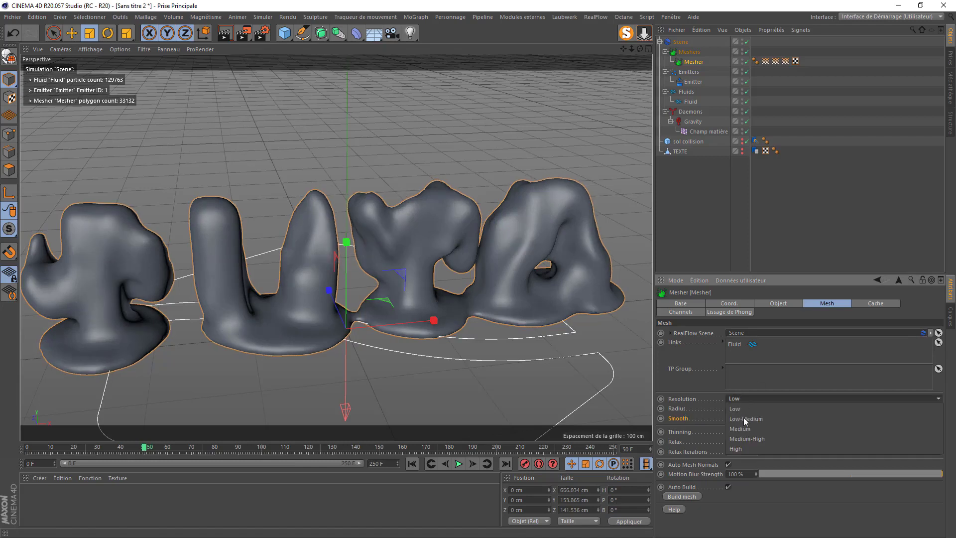
click(744, 420)
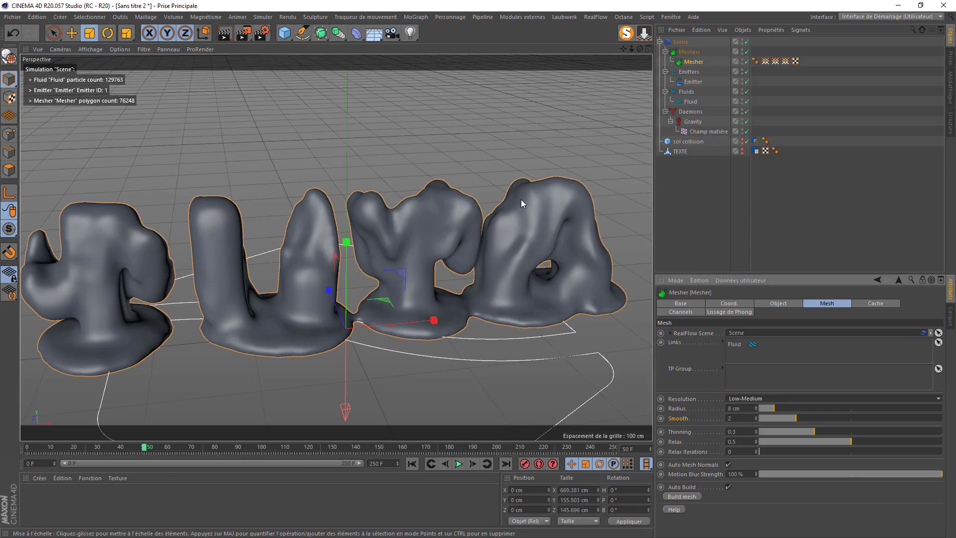
Try the Medium Resolution on the Mesher and set it back to Low-Medium
click(744, 399)
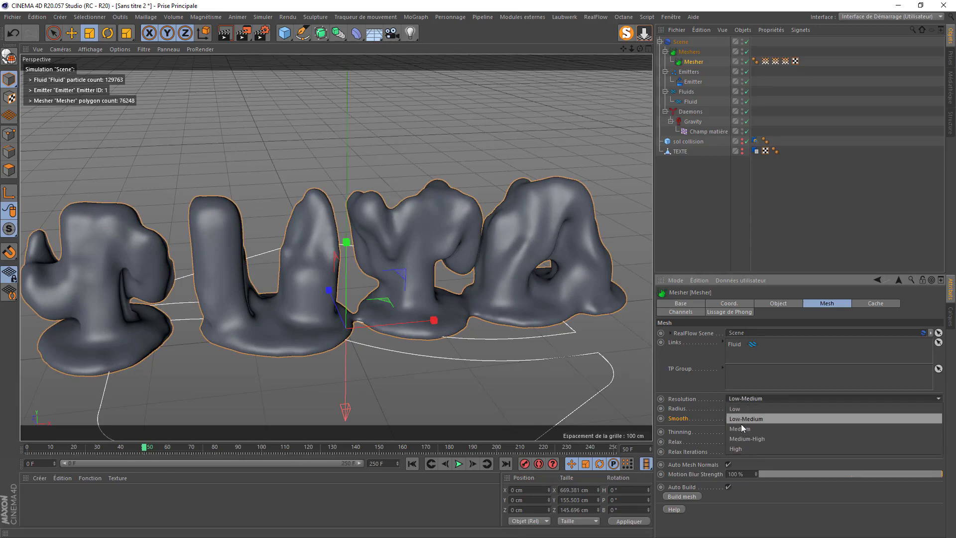
click(739, 429)
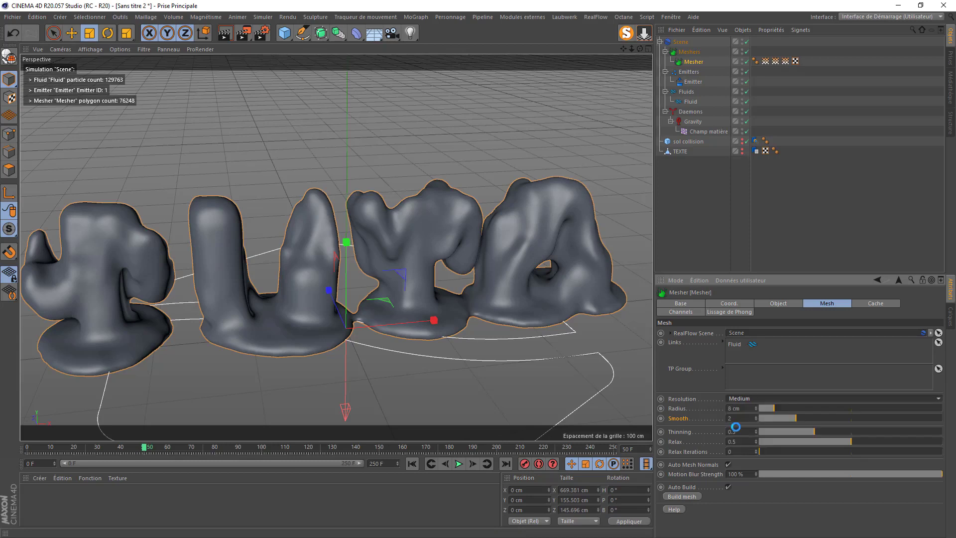
click(755, 399)
click(749, 416)
Set the Mesher's Radius to 6 cm
drag(742, 408, 718, 413)
text(6)
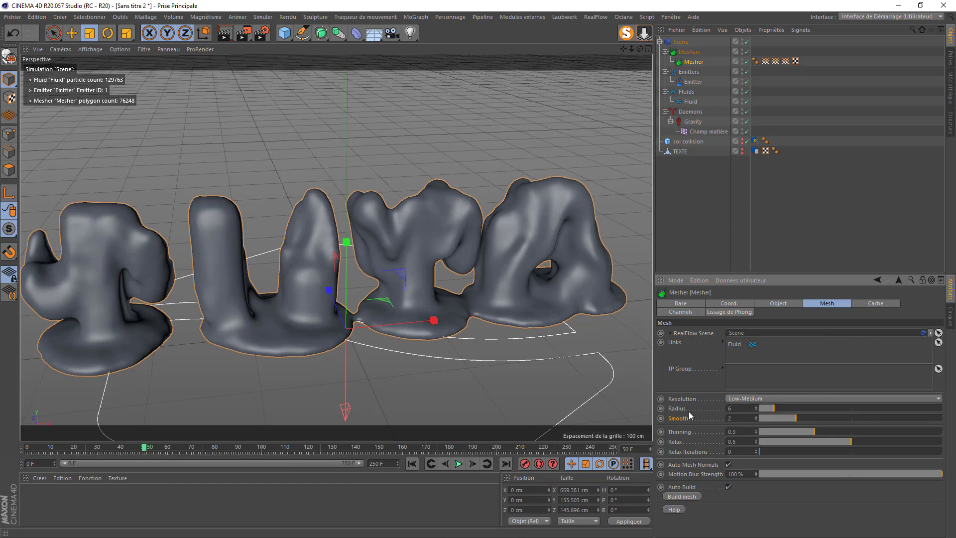
key(Return)
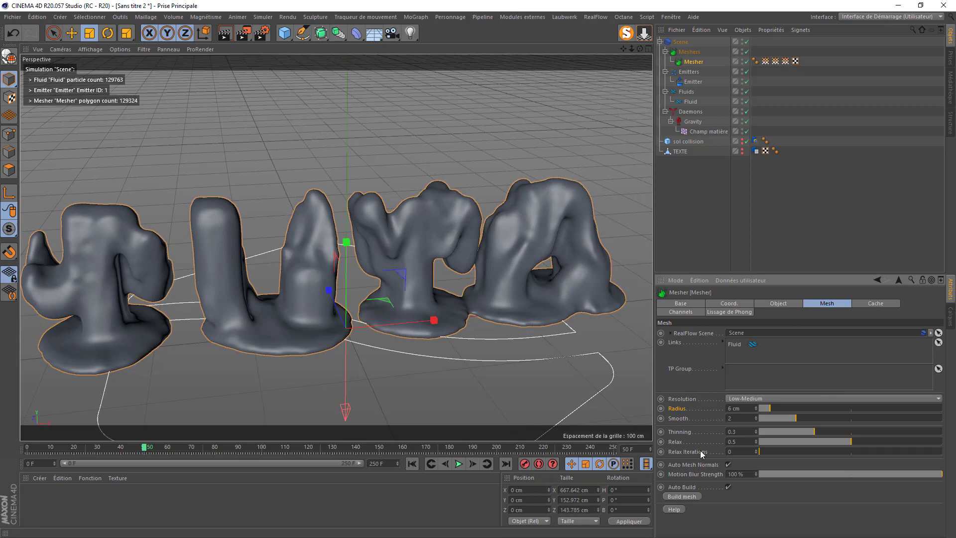
Disable Auto Params in the Scene's solver, setting Min Substeps to 10, Max Substeps to 20 and both Min and Max Iterations to 40
click(680, 42)
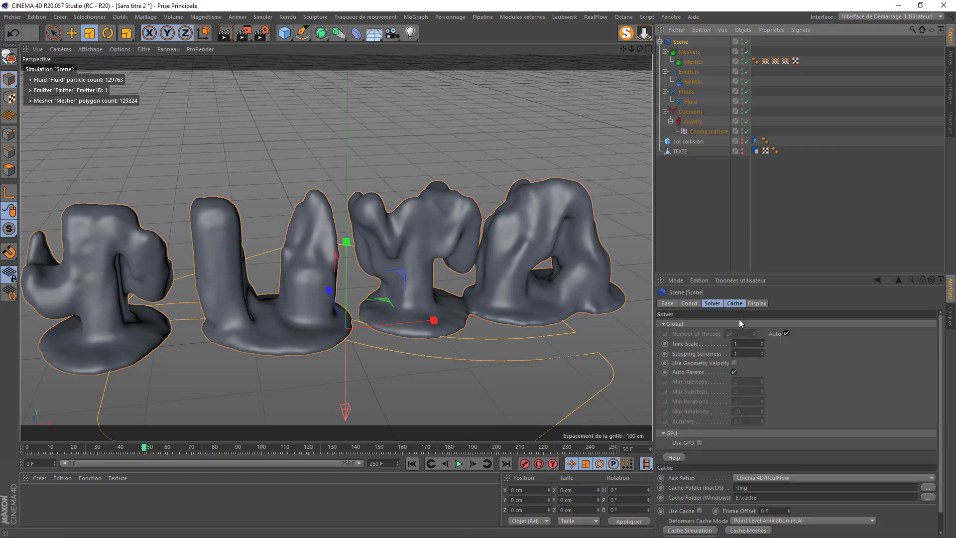
click(709, 304)
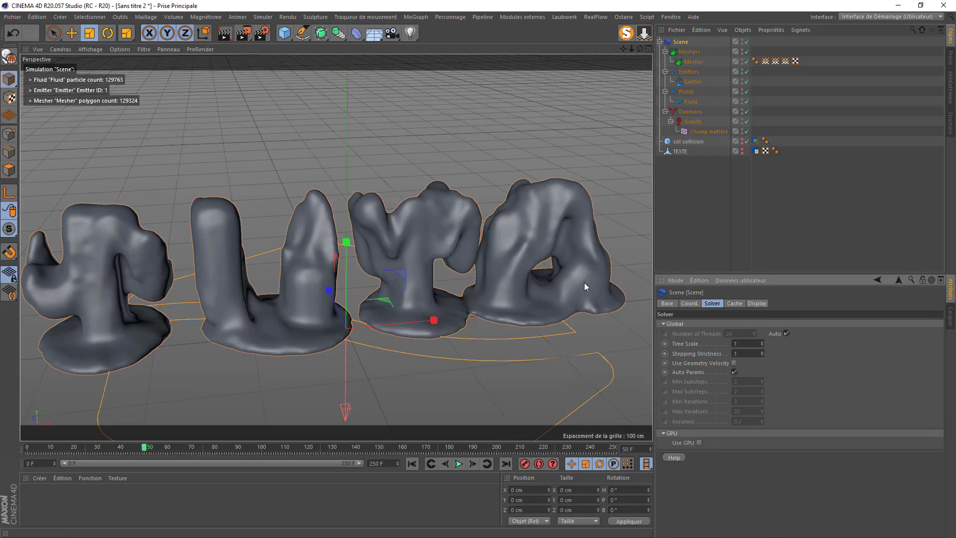
click(733, 372)
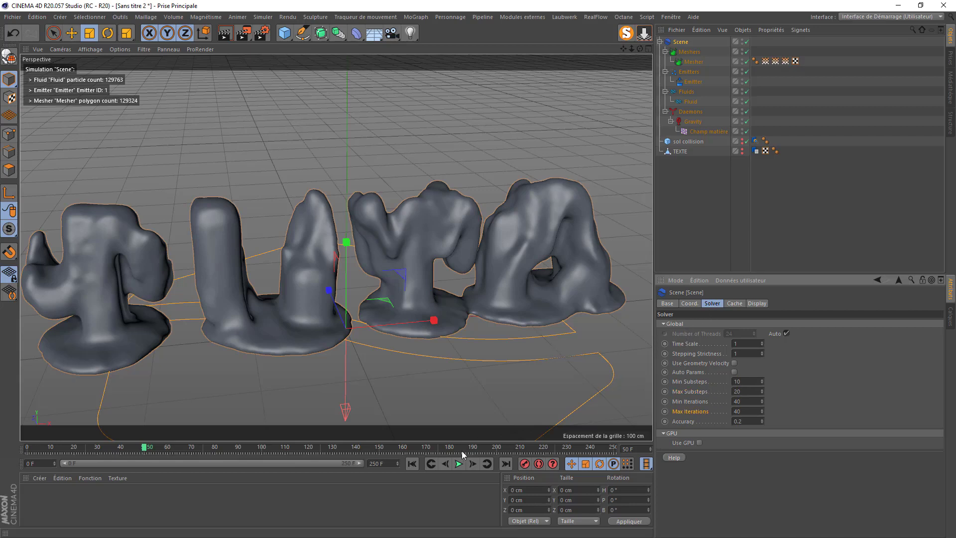
Enable Use GPU in the Scene's solver and cache the full simulation to disk
click(700, 443)
click(735, 305)
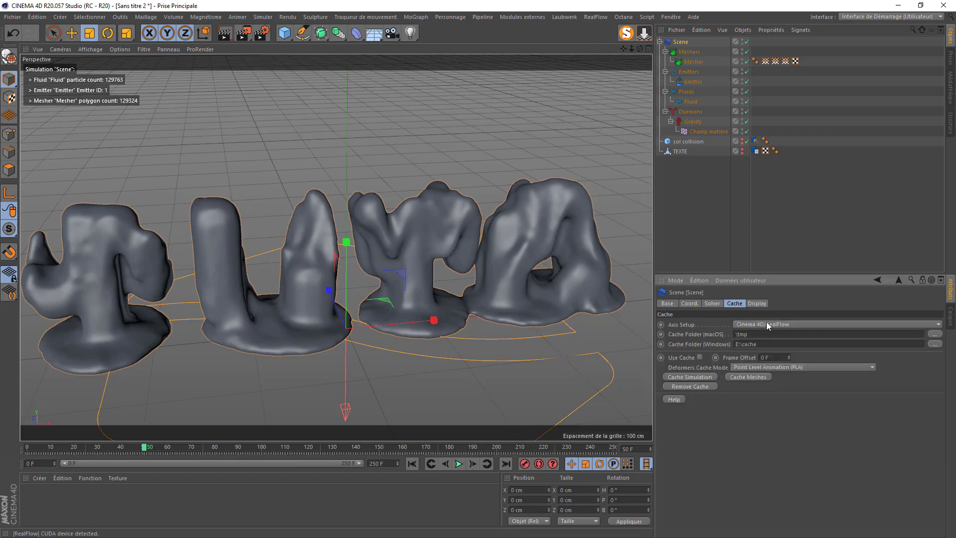
click(682, 377)
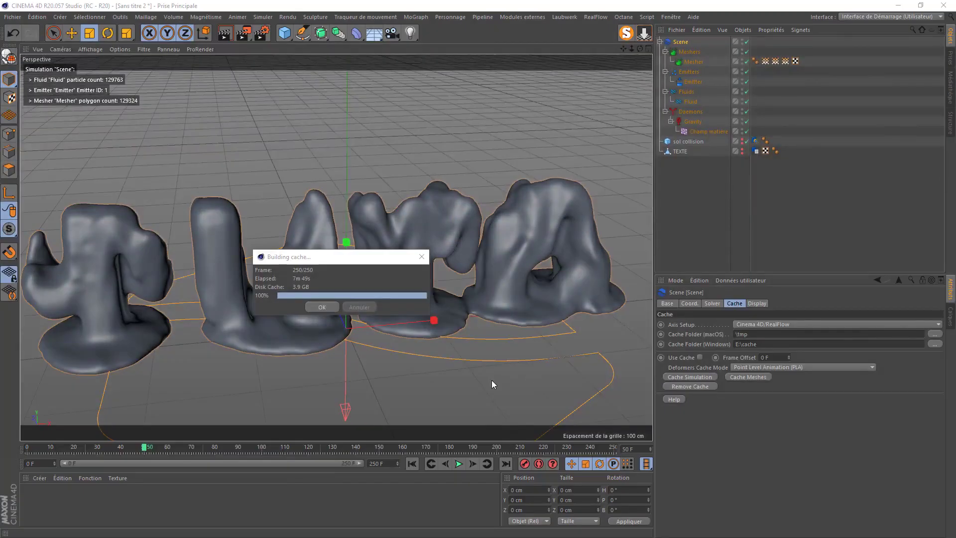
click(317, 307)
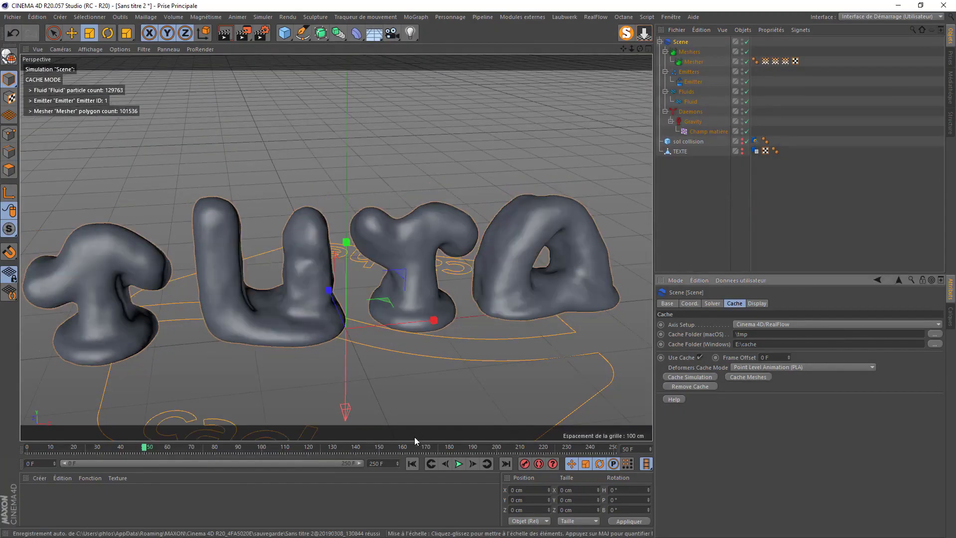
Play the cached melting simulation from frame 0 to review it
click(412, 465)
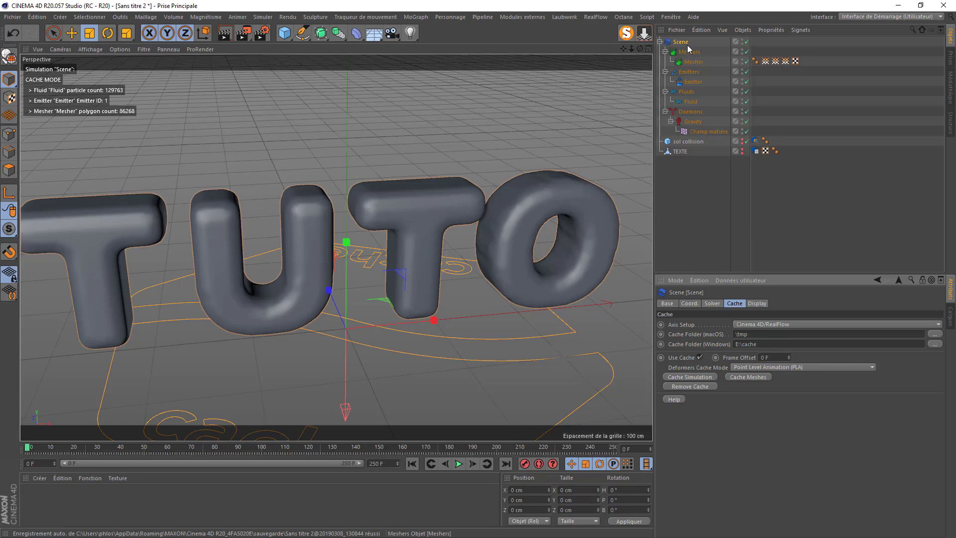
click(458, 464)
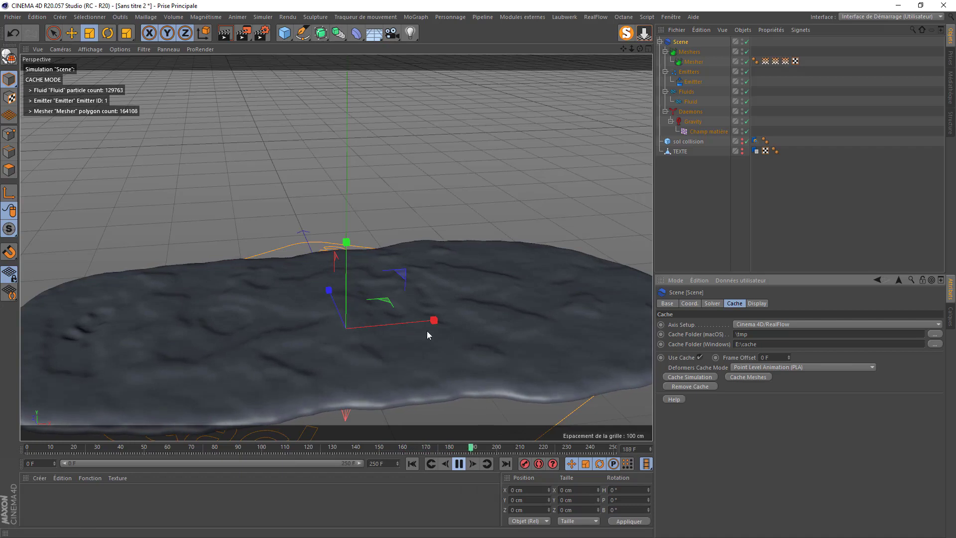
click(459, 463)
Set the timeline's end to frame 200 and replay the start of the cached melt from frame 0
click(391, 463)
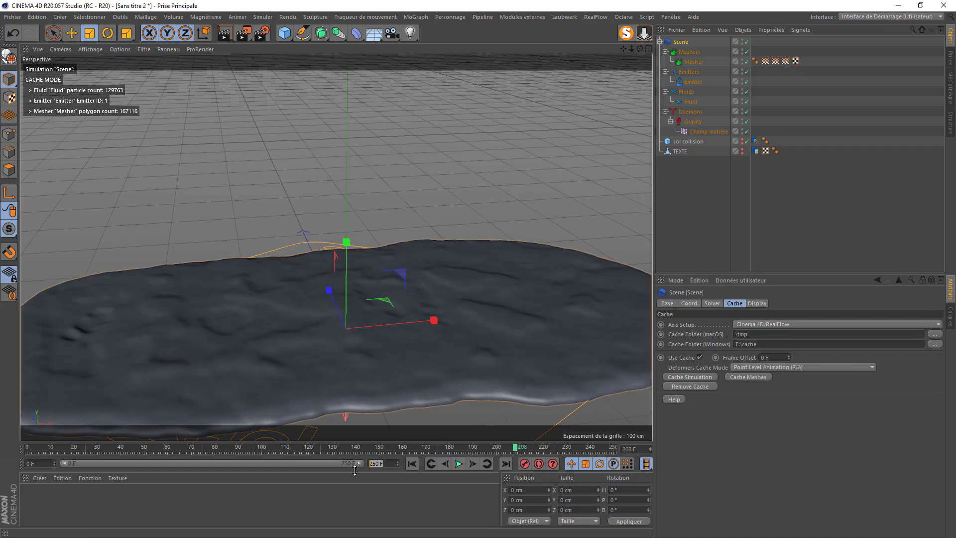
key(Return)
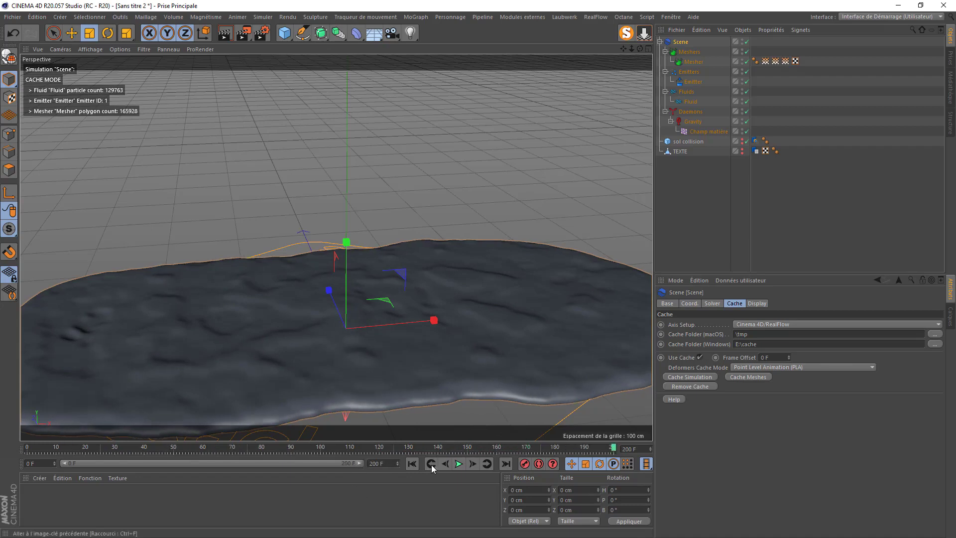
click(413, 464)
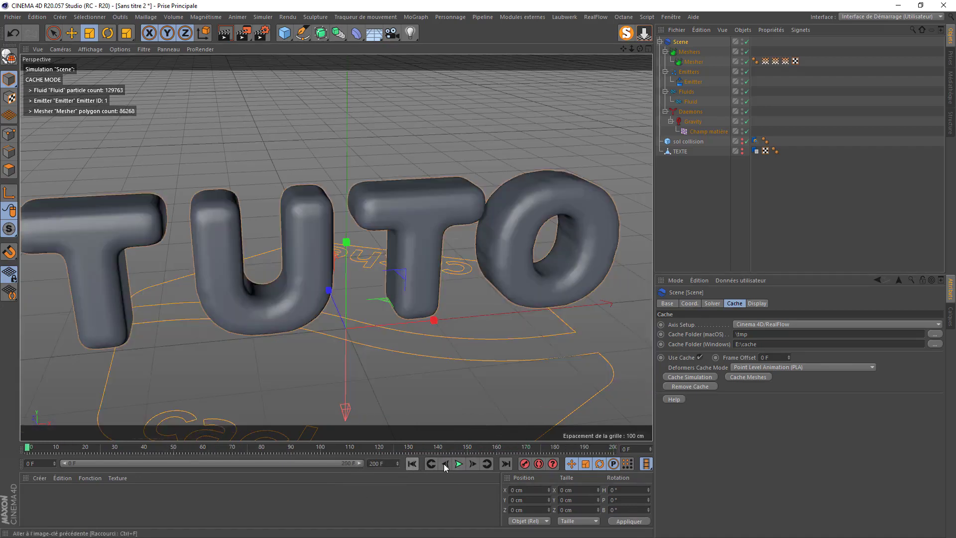
click(461, 465)
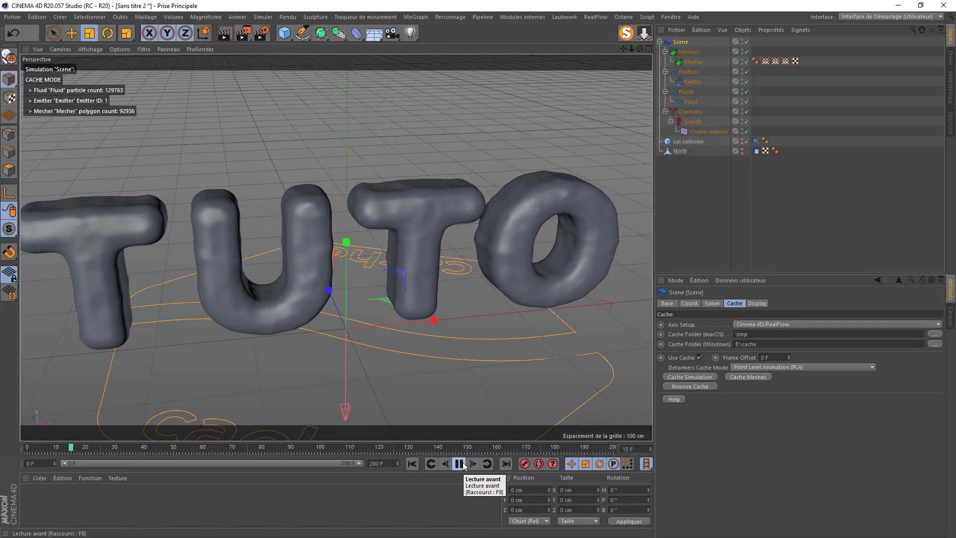
click(460, 464)
Switch to the desktop, watch melt.mp4 as a reference for the finished render, and close it
click(905, 6)
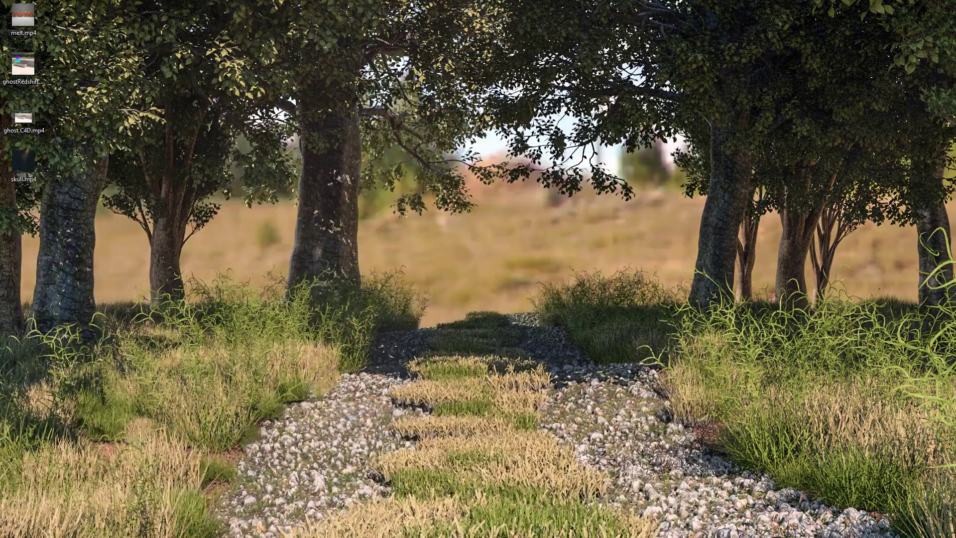
double_click(25, 19)
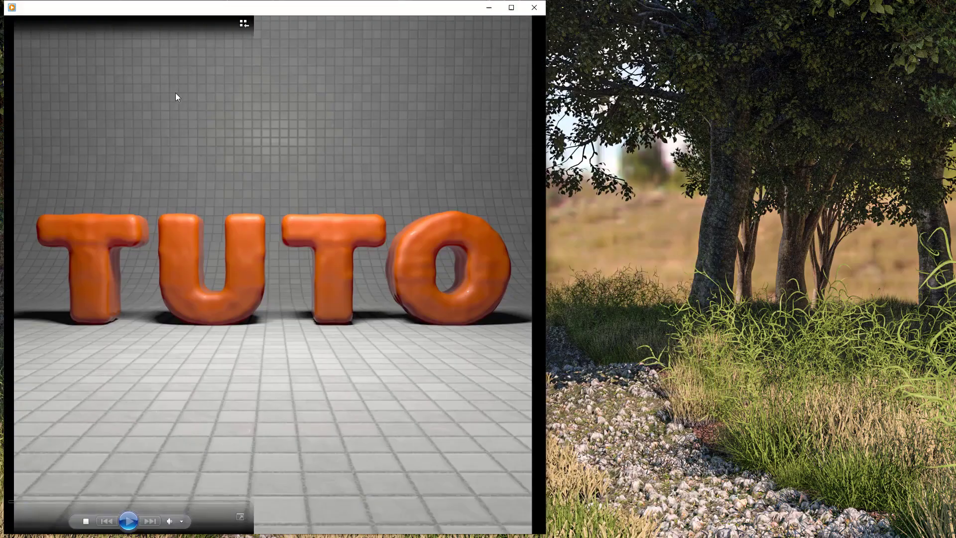
click(535, 8)
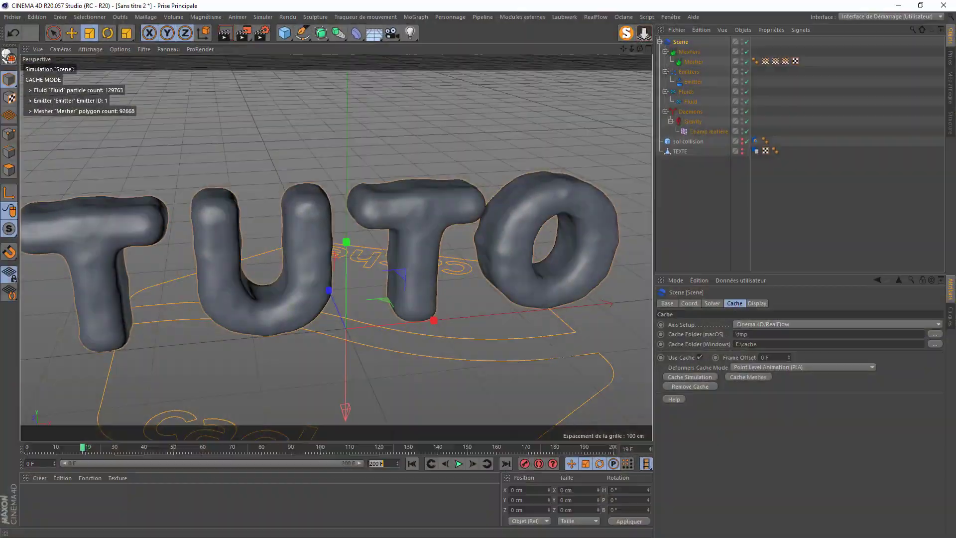
Add a cube for the visible floor, rename it sol and make it editable
click(284, 33)
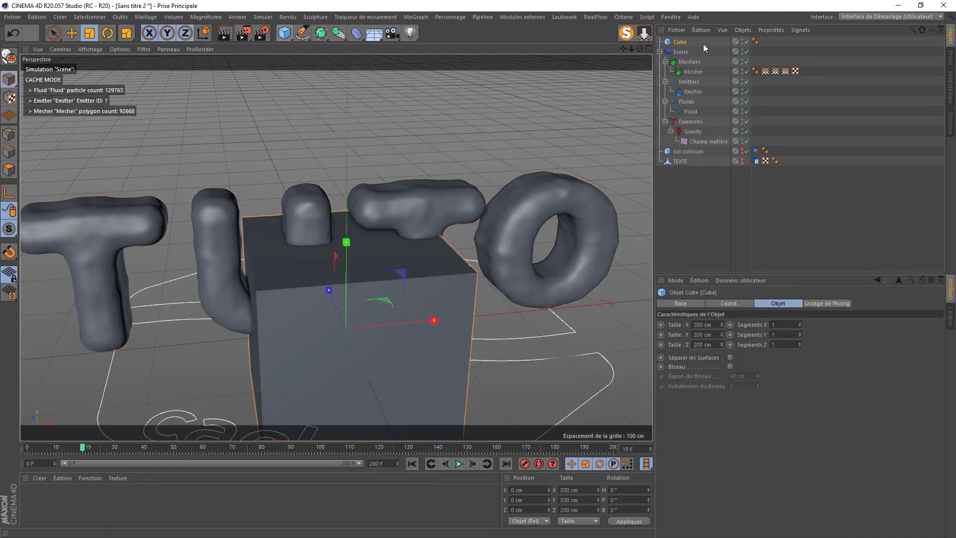
double_click(678, 42)
text(so)
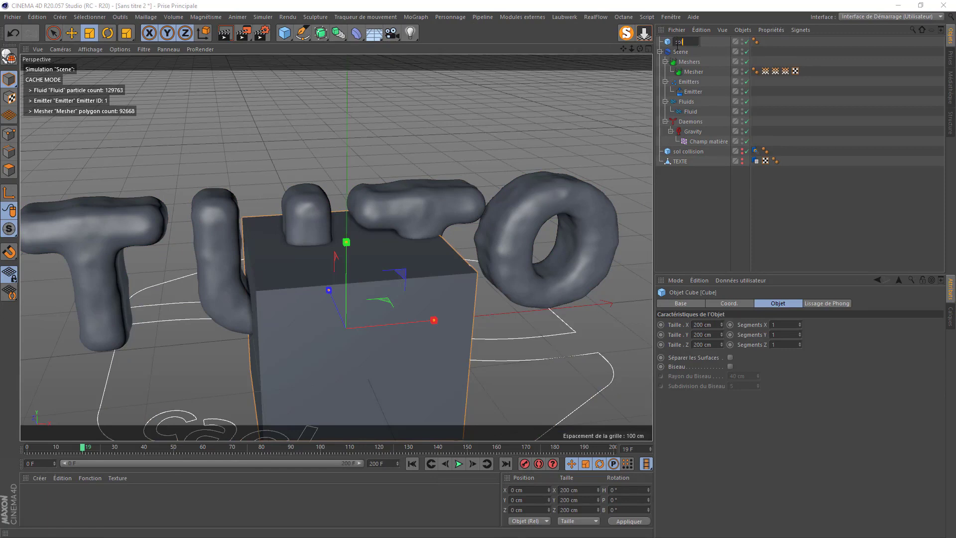
text(l)
key(Return)
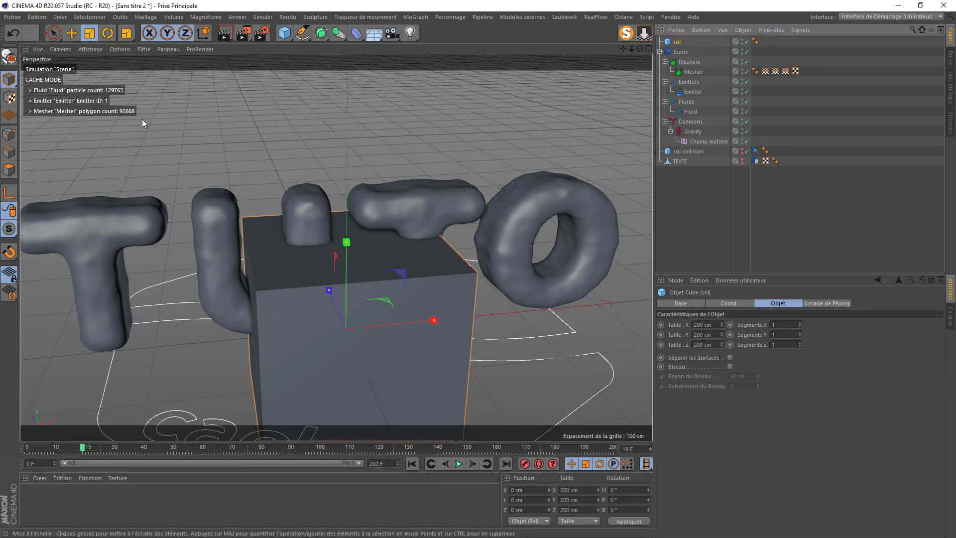
click(8, 57)
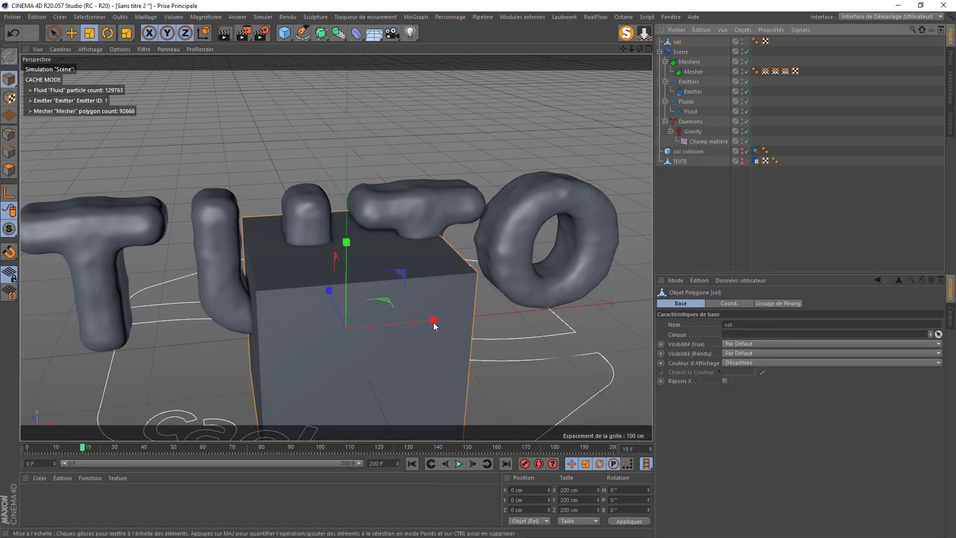
Add a camera, look through it and set its R.H and R.P rotations to 0°
click(396, 34)
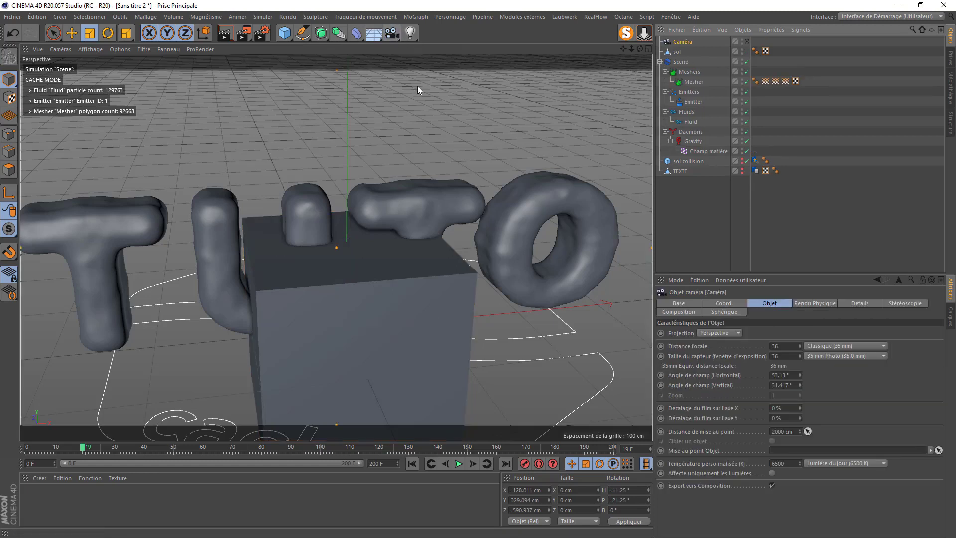
click(747, 42)
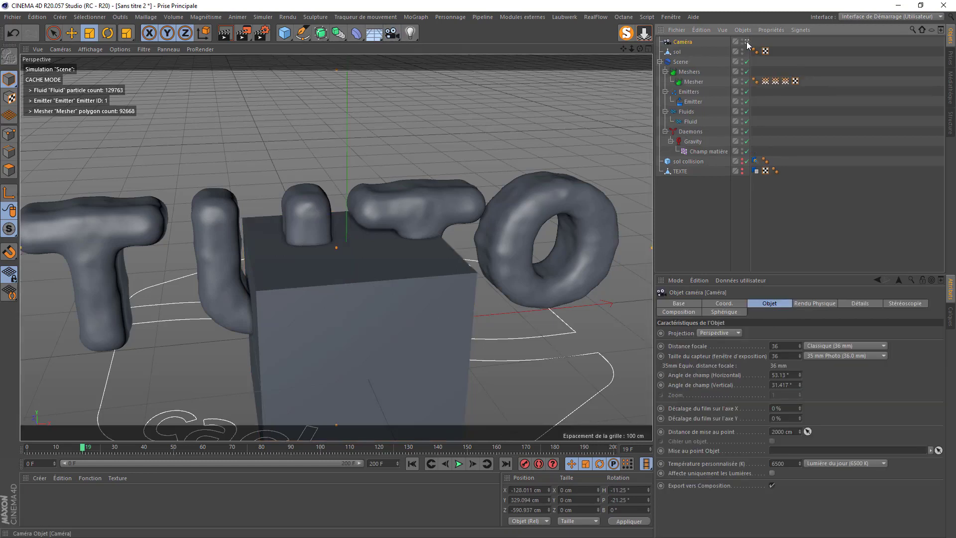
click(720, 304)
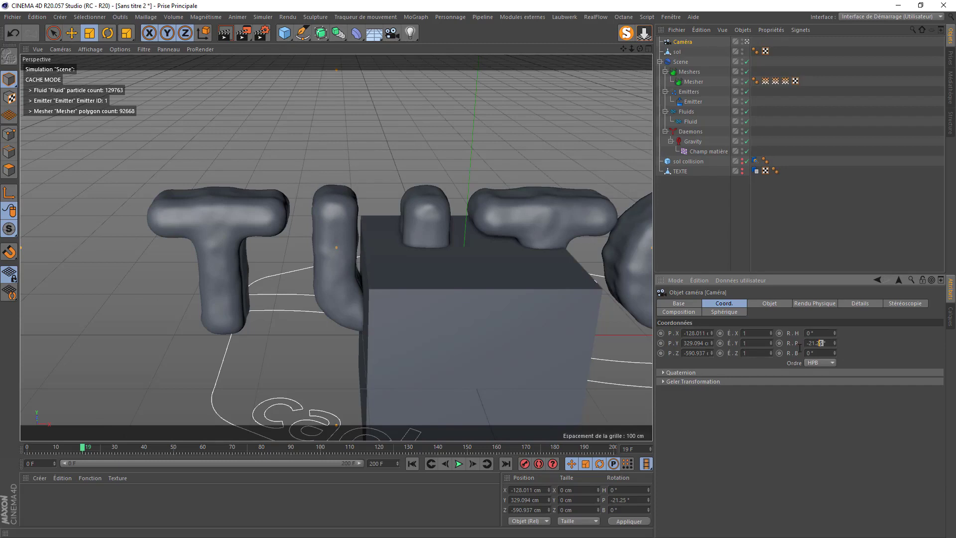
text(0)
key(Return)
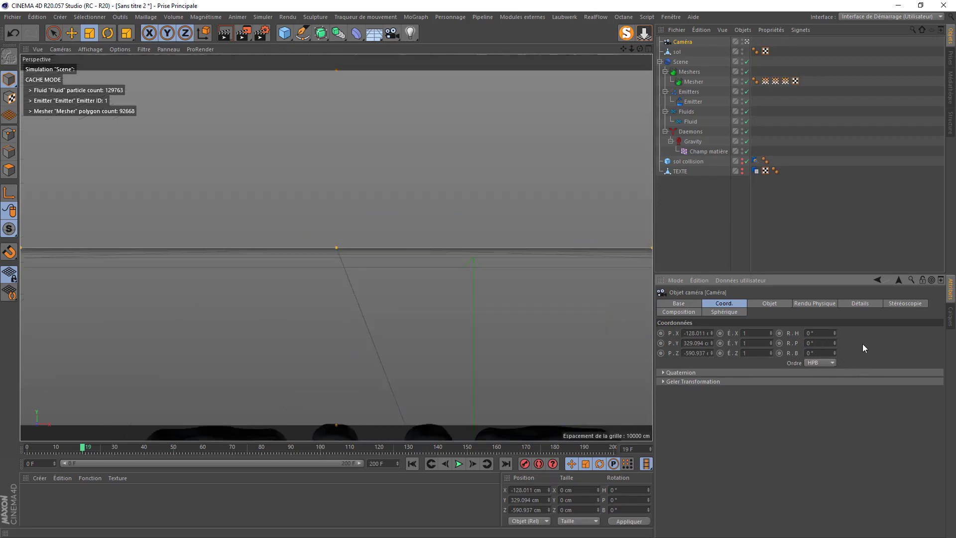
Position the camera at X 0 cm, Y about 71 cm and Z about -1138 cm to frame the text
right_click(711, 332)
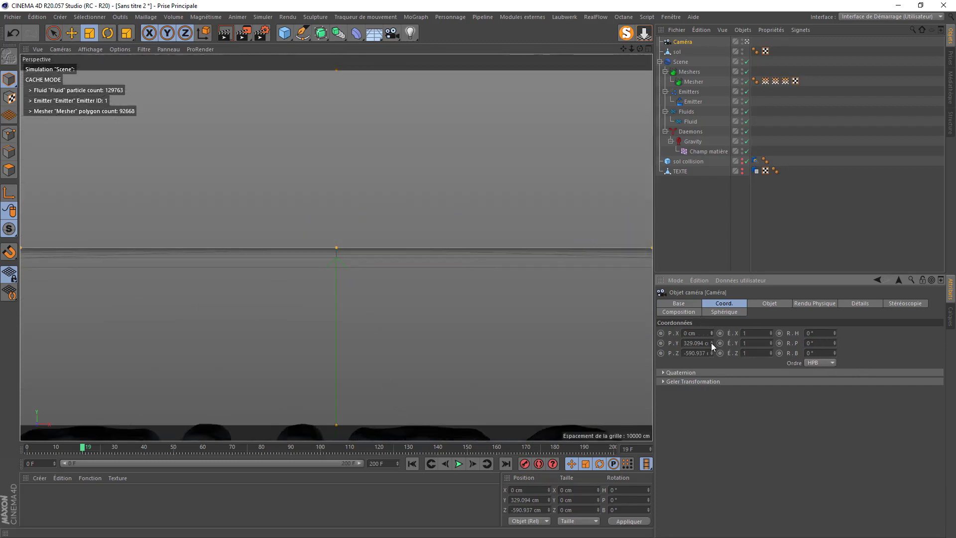
drag(711, 342, 712, 377)
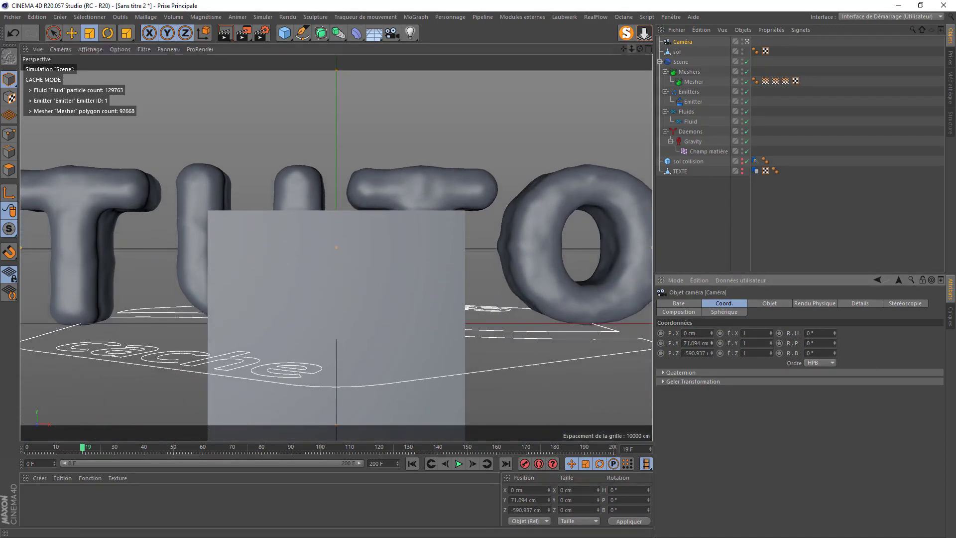
drag(632, 49, 610, 49)
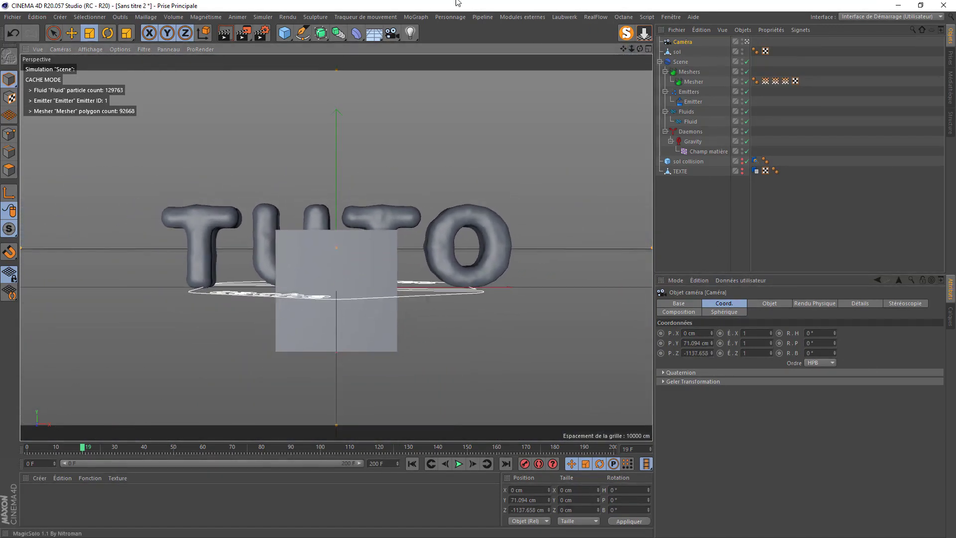
Set the render output size to 1000 x 1000 pixels
click(262, 33)
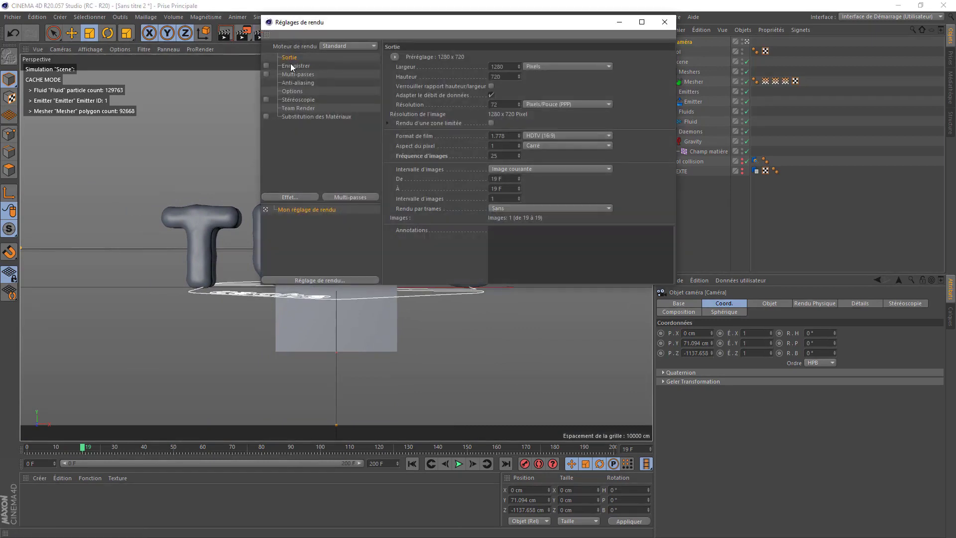
text(1000)
double_click(505, 76)
text(1000)
key(Return)
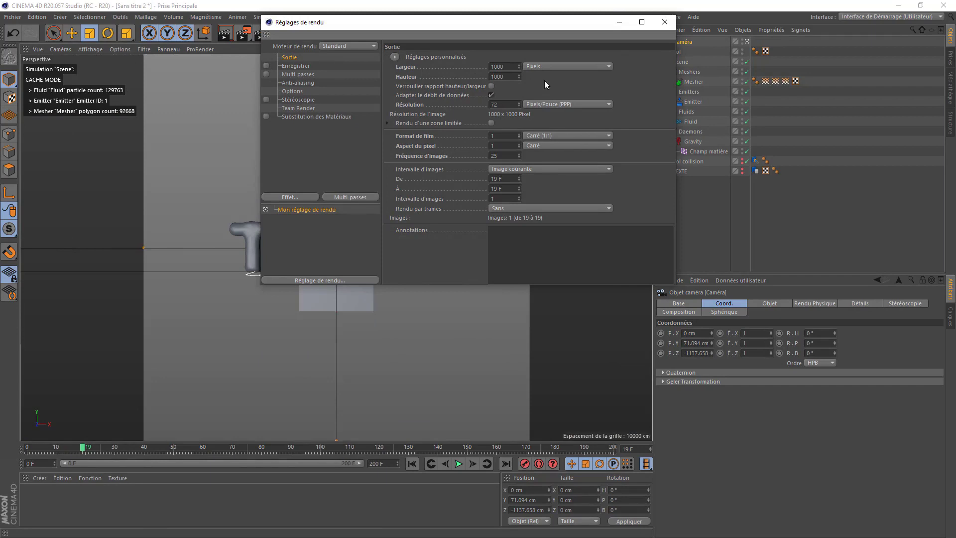
click(664, 23)
Reframe the text with the camera at Z about -654 cm, pitch -15° and Y about 234 cm
drag(629, 51, 656, 51)
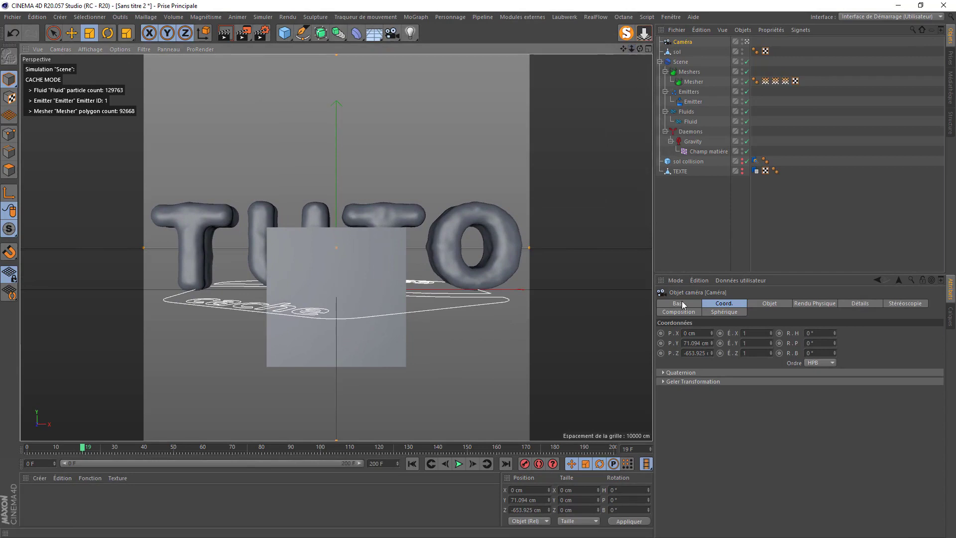
click(810, 343)
text(-15)
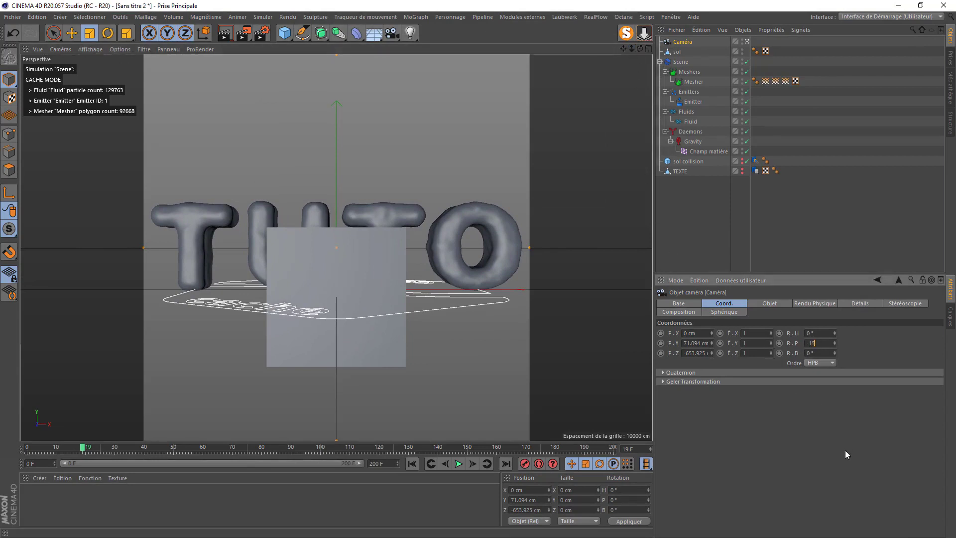
key(Return)
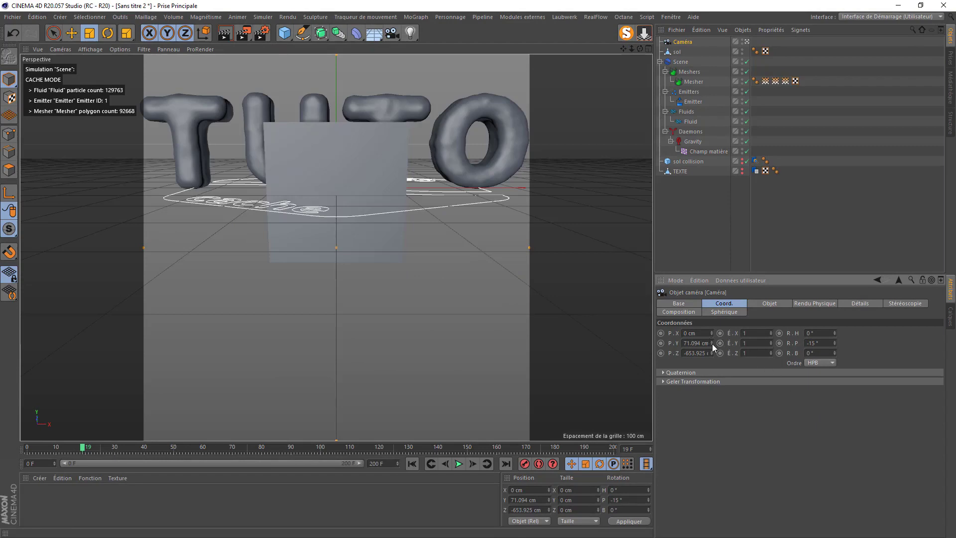
drag(713, 344, 713, 310)
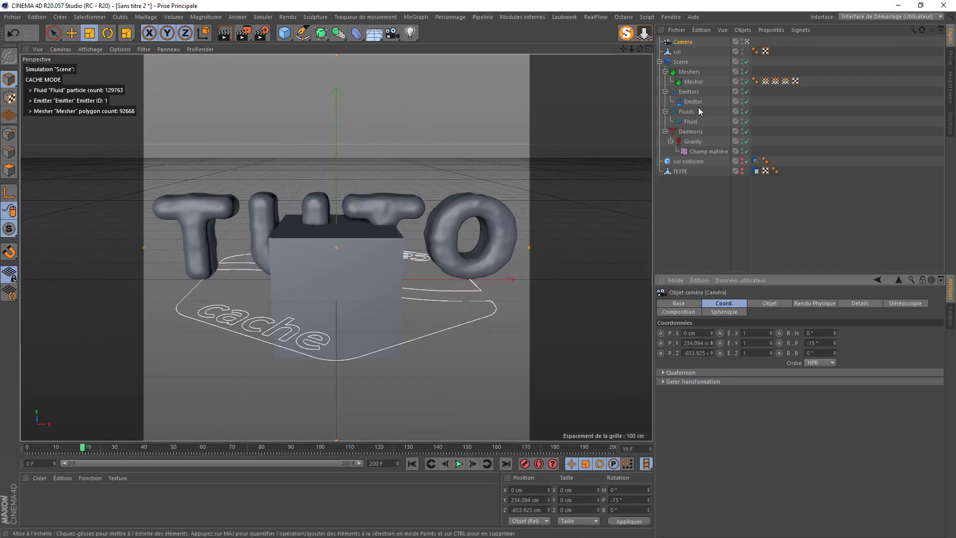
Scale the sol cube to about 777 x 883 x 1033 cm, leaving the camera view to adjust its height and depth
click(362, 246)
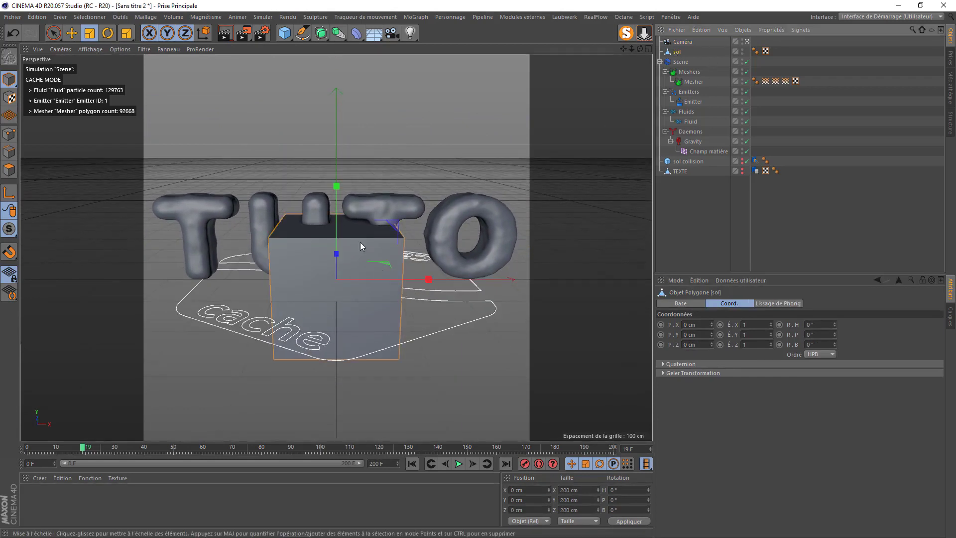
drag(429, 280, 630, 278)
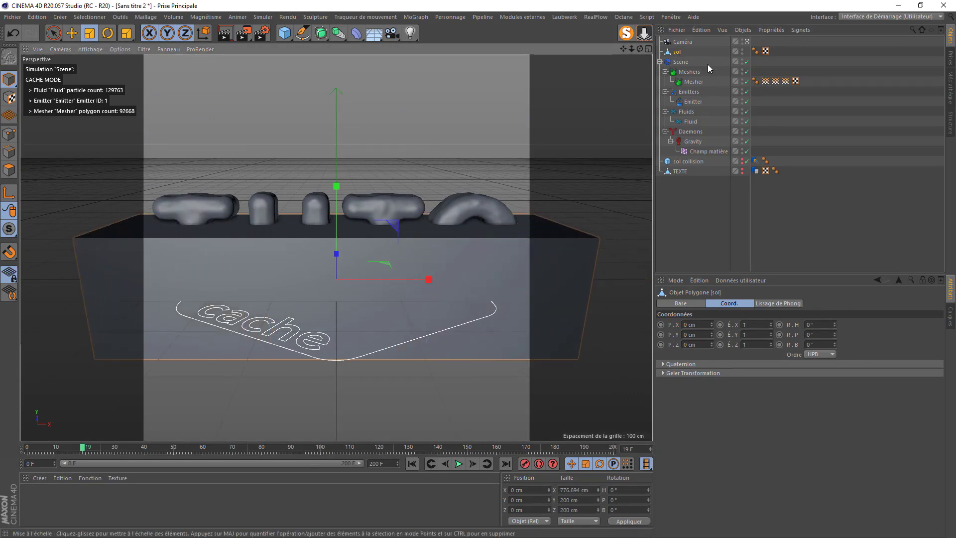
click(747, 42)
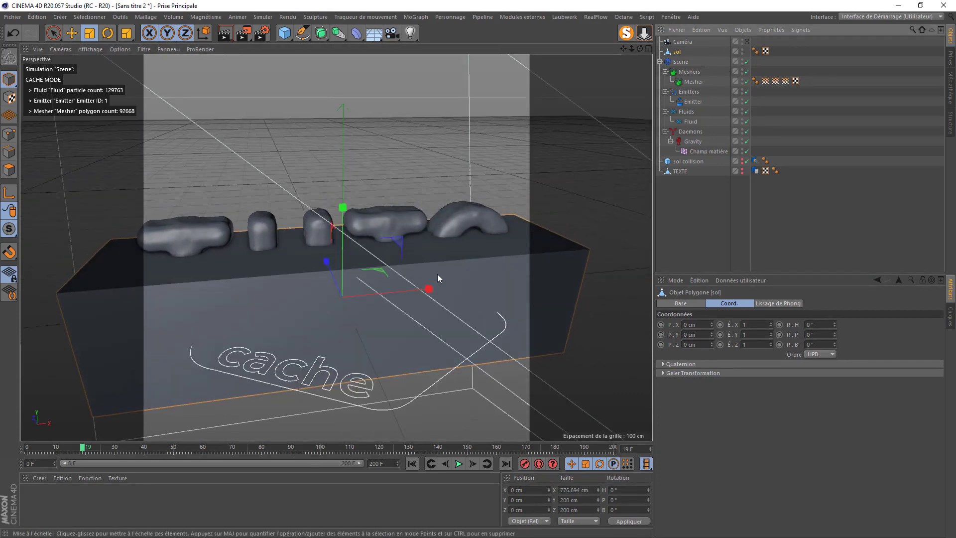
drag(321, 263, 343, 129)
drag(343, 197, 343, 197)
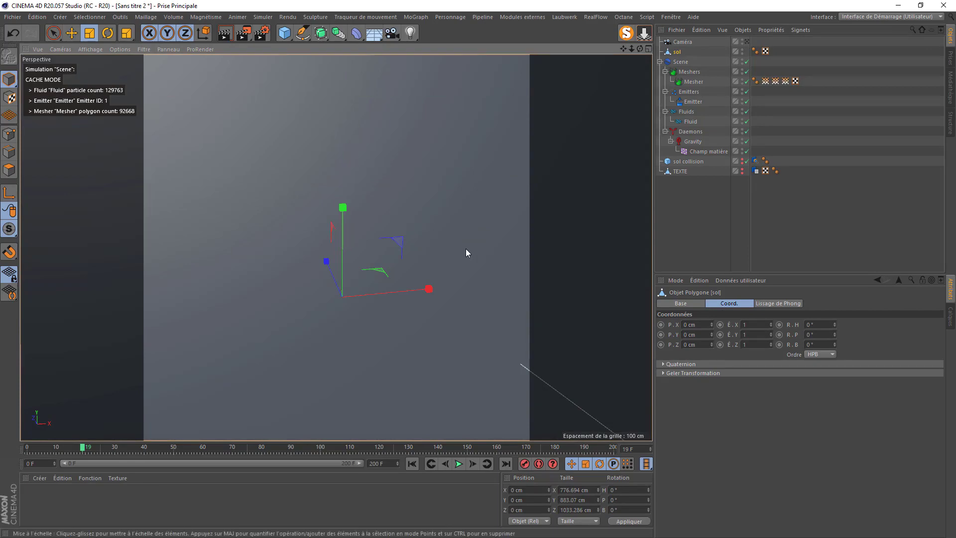
scroll(441, 252, down, 6)
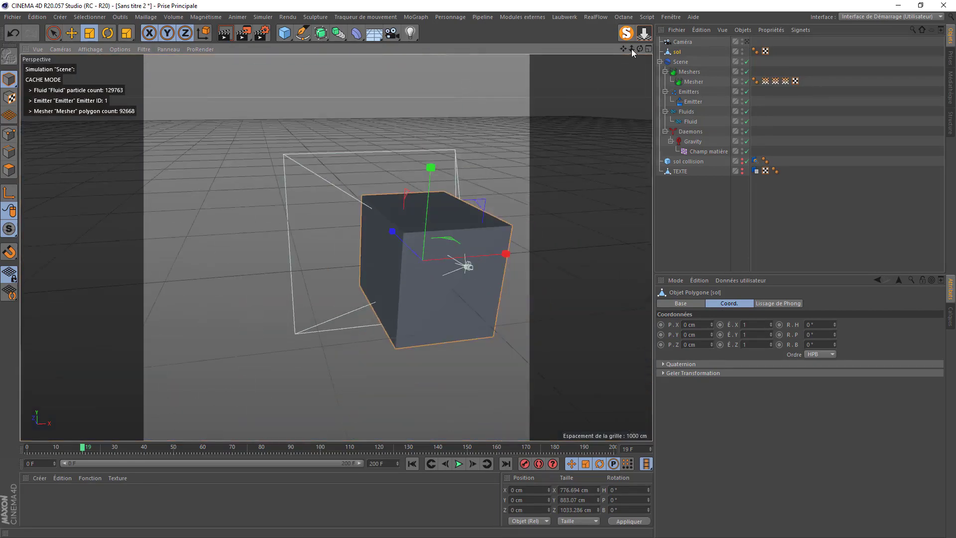
drag(640, 49, 724, 73)
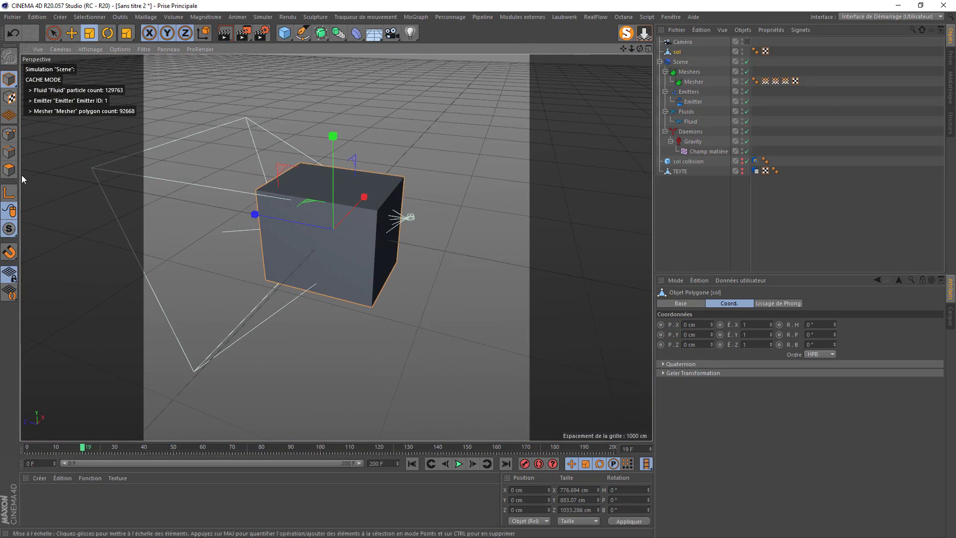
Delete the top, front and two side faces of the sol cube, keeping only the floor and back wall
click(7, 170)
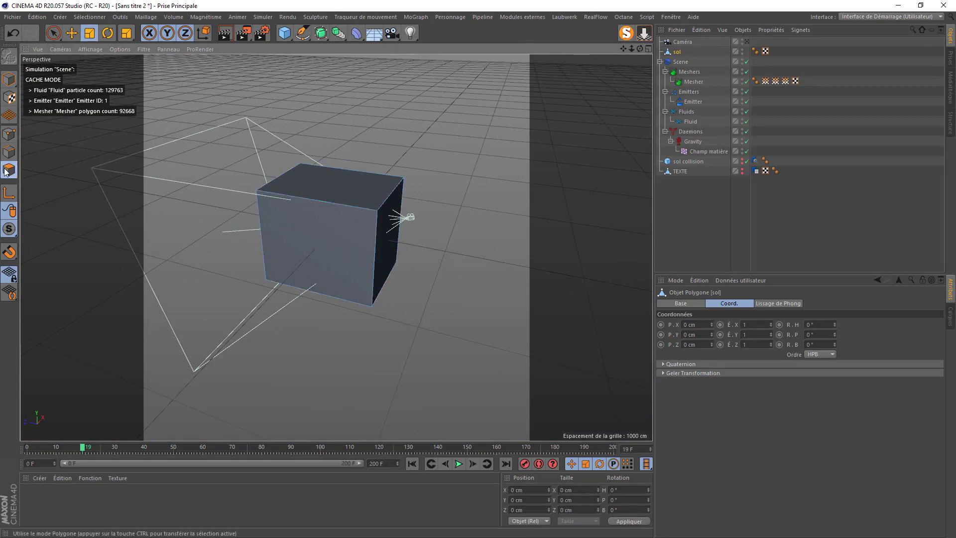
click(53, 33)
click(367, 194)
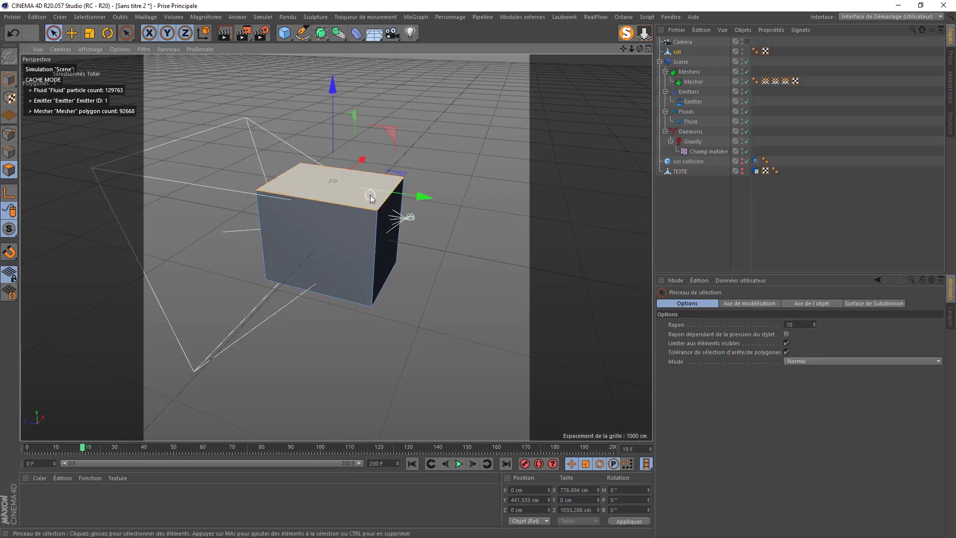
key(Delete)
click(376, 226)
key(Delete)
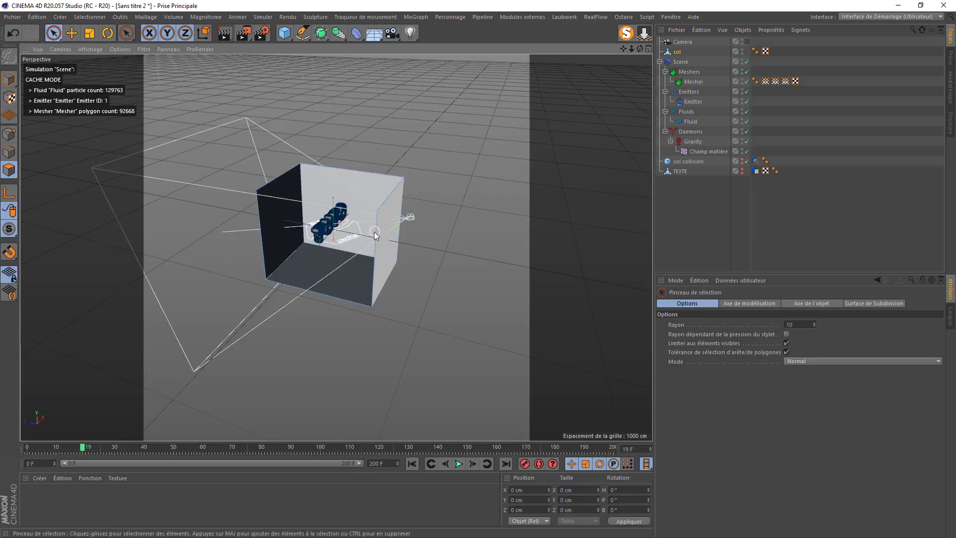
click(363, 195)
key(Delete)
click(384, 235)
key(Delete)
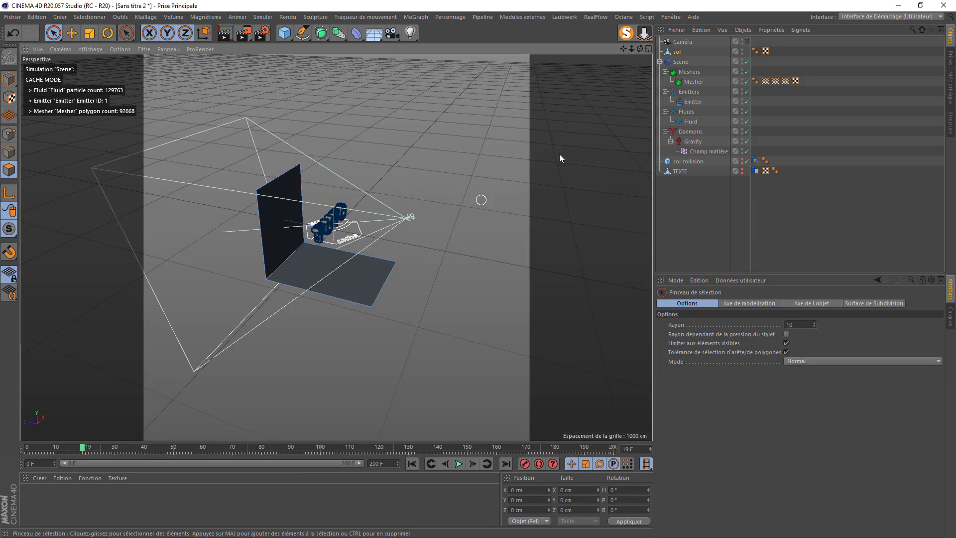
Bevel the edge between the sol's floor and back wall with a 300 cm offset and 20 subdivisions
drag(640, 47, 596, 49)
scroll(369, 250, up, 8)
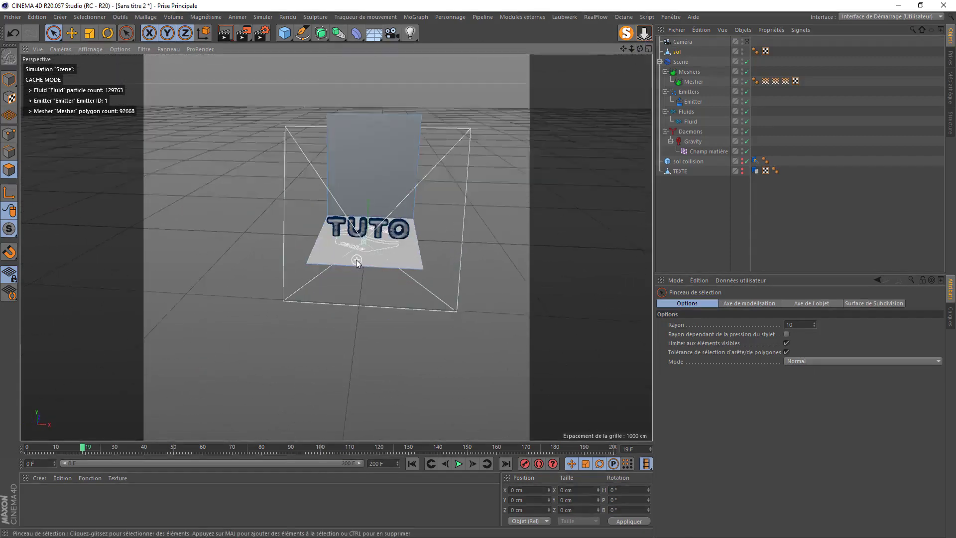
scroll(394, 213, down, 6)
alt+drag(374, 198, 336, 248)
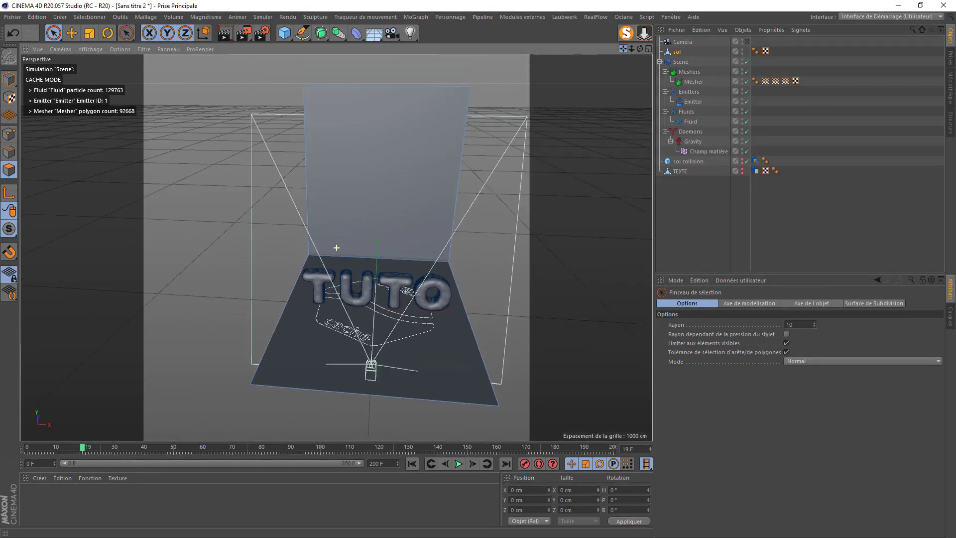
click(8, 154)
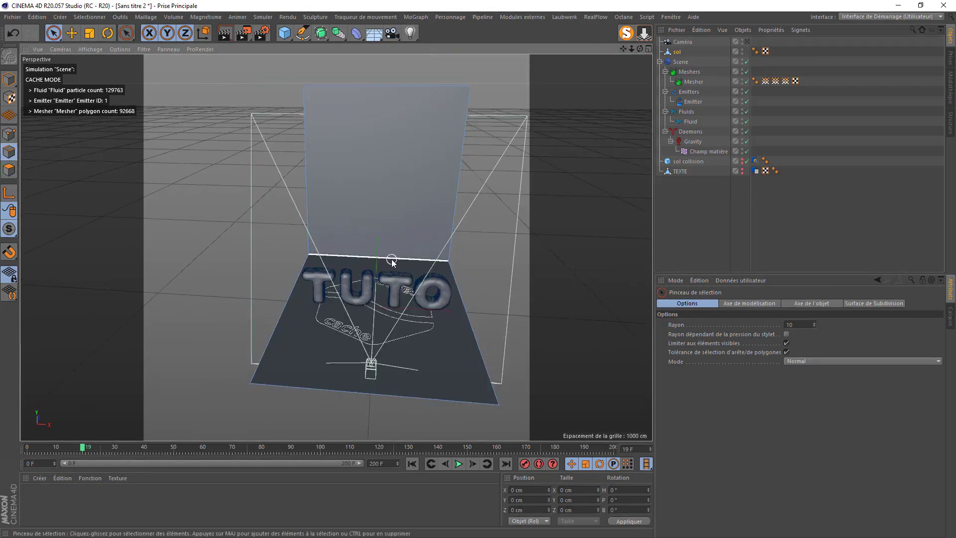
click(391, 258)
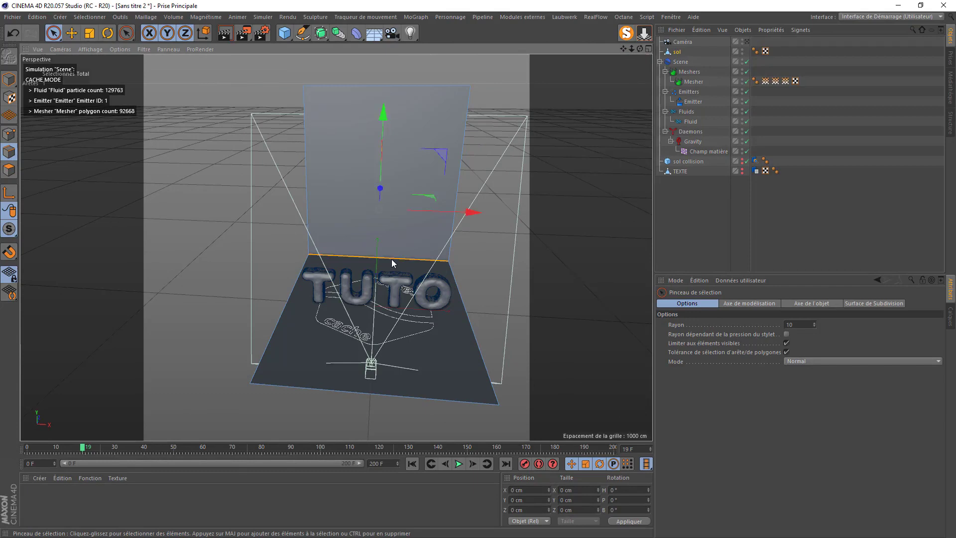
right_click(504, 227)
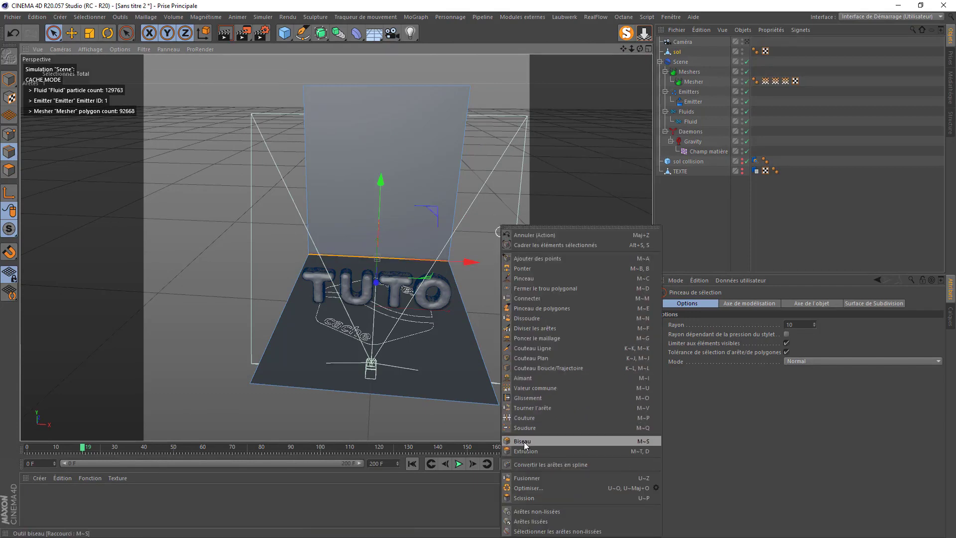
click(523, 441)
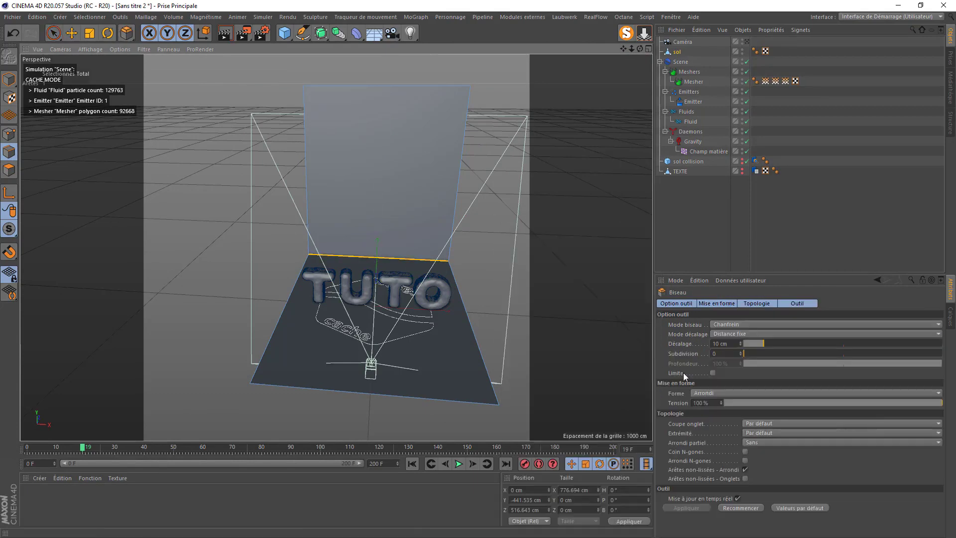
click(726, 343)
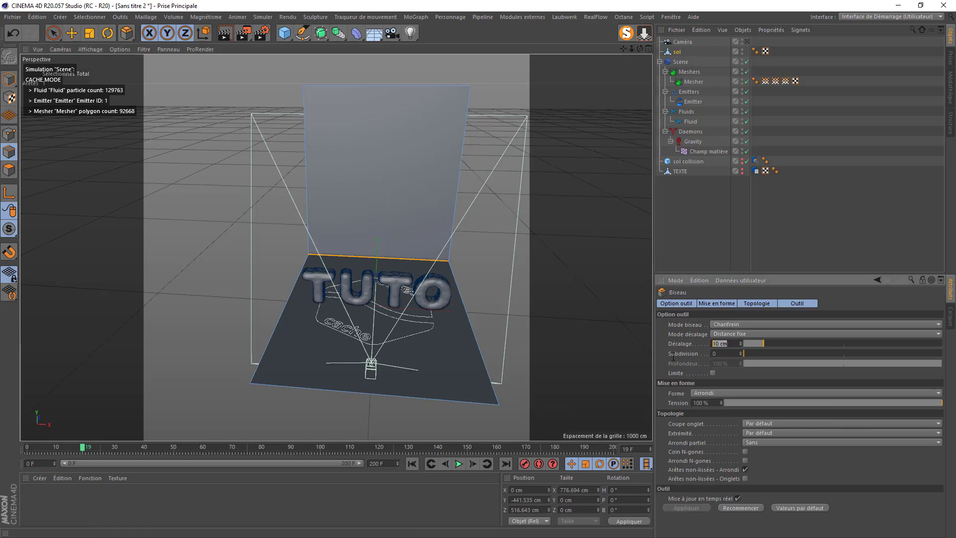
click(720, 354)
text(20)
key(Return)
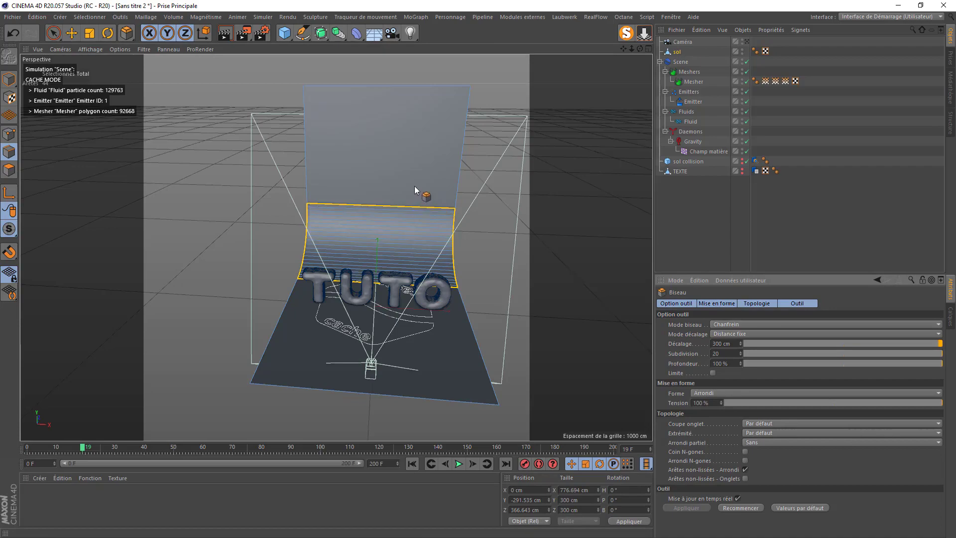
Go to frame 200 and examine where the melted fluid meets the backdrop's curved section
drag(641, 48, 606, 72)
alt+drag(528, 219, 483, 232)
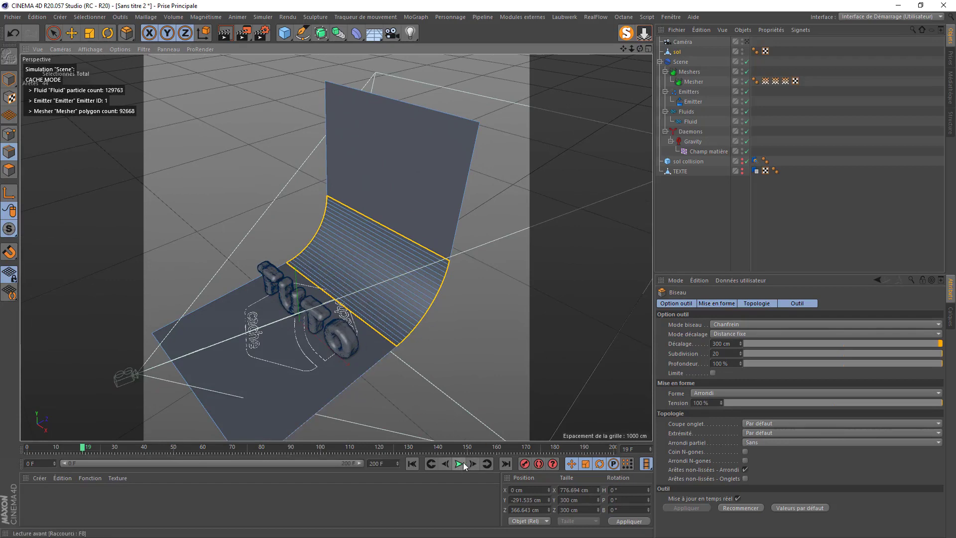
drag(586, 447, 620, 448)
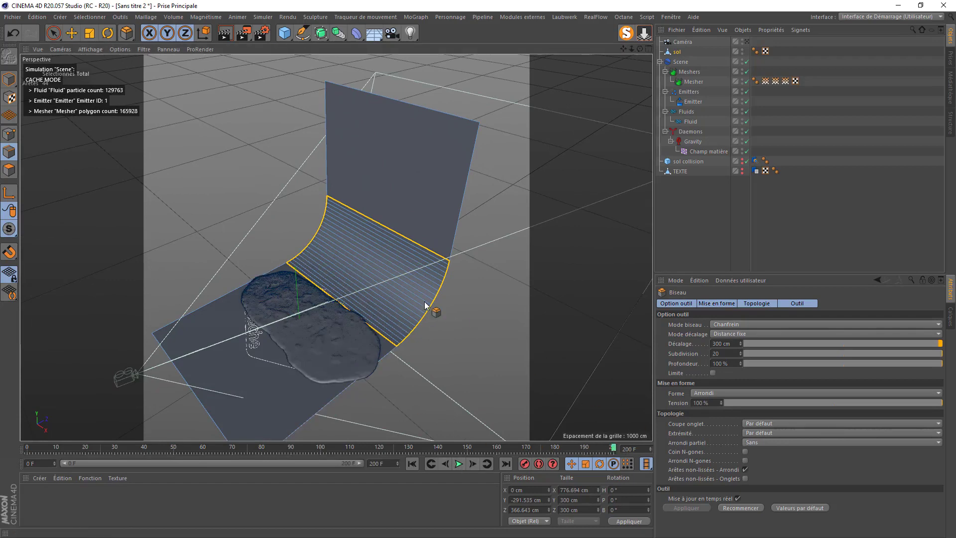
scroll(376, 340, up, 6)
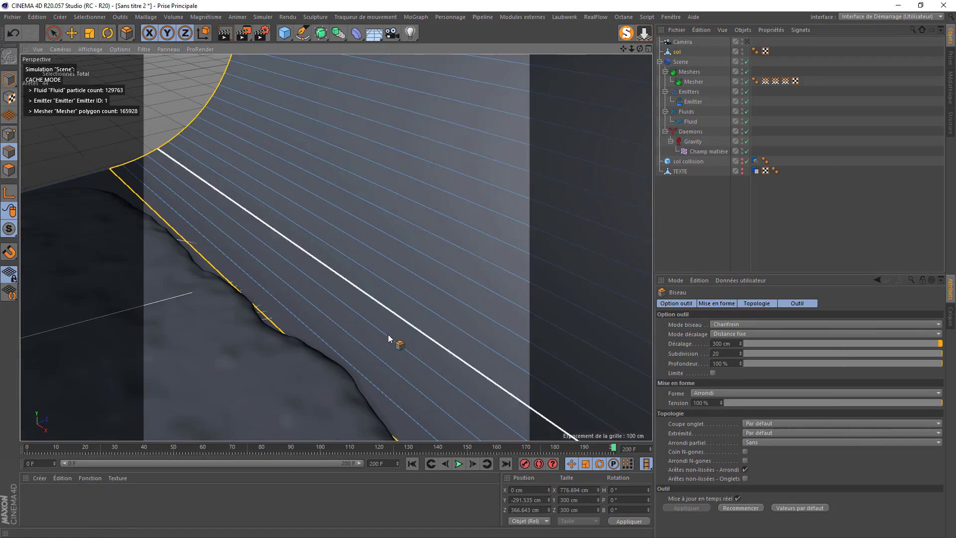
mouse_move(640, 49)
mouse_down()
mouse_move(593, 16)
mouse_move(627, 52)
mouse_up()
scroll(350, 271, down, 4)
scroll(314, 292, down, 3)
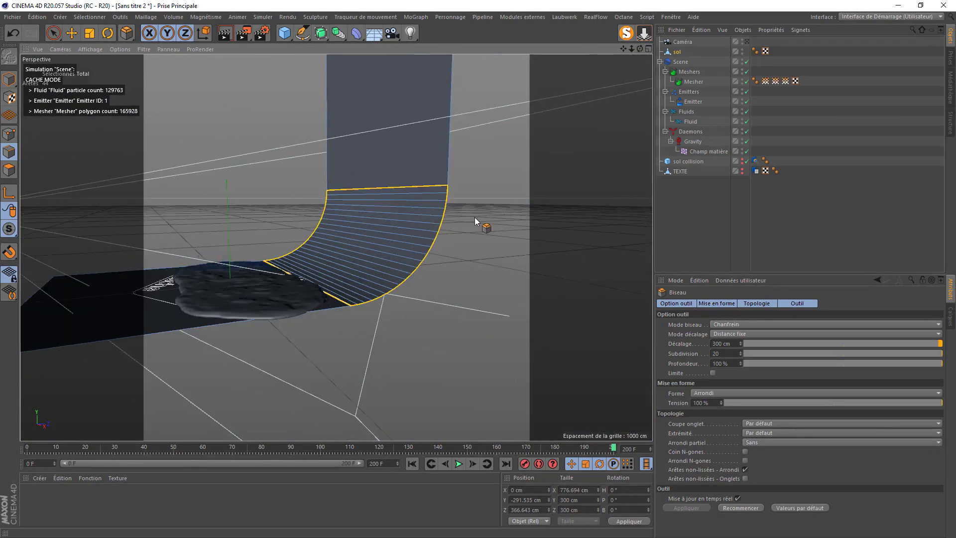
Move the whole sol backdrop along its depth to Z about 143 cm
click(678, 52)
click(8, 78)
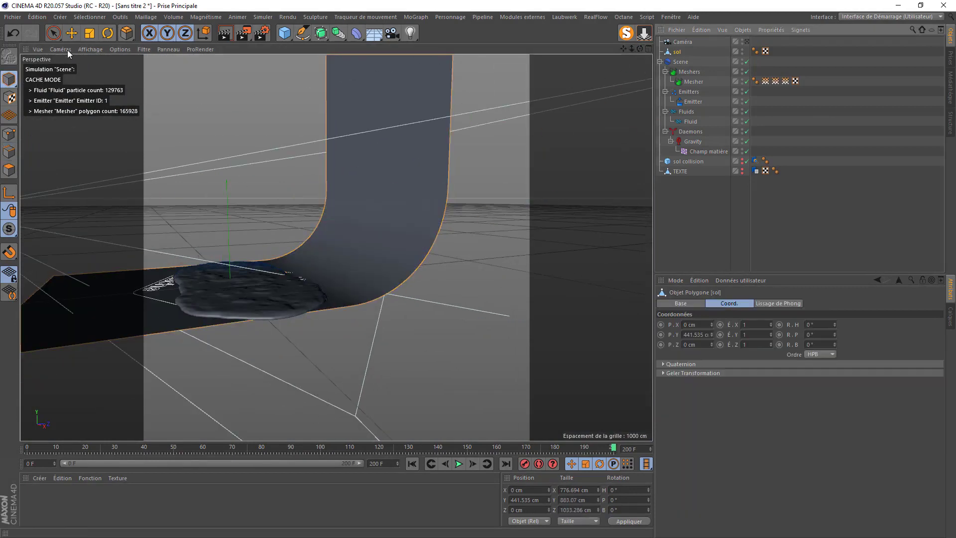
click(72, 32)
drag(298, 142, 255, 143)
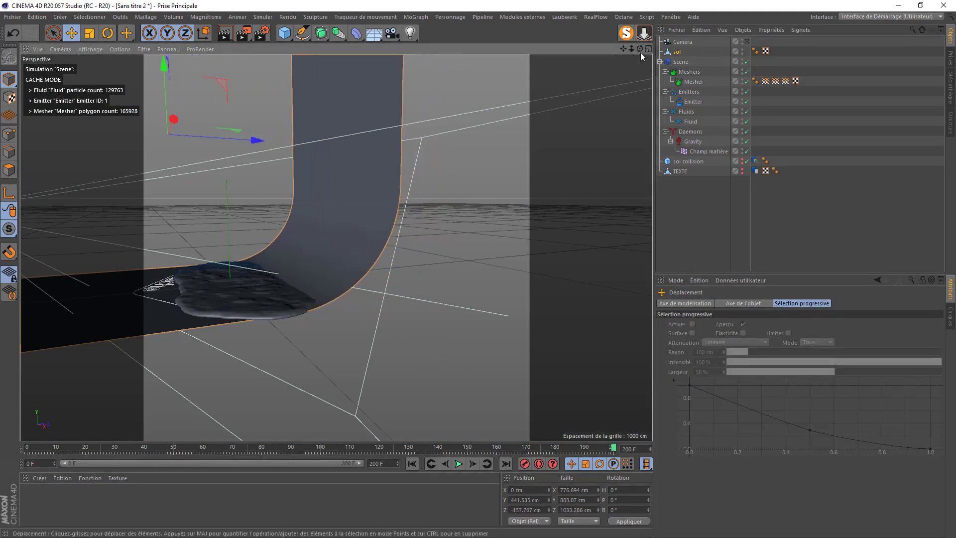
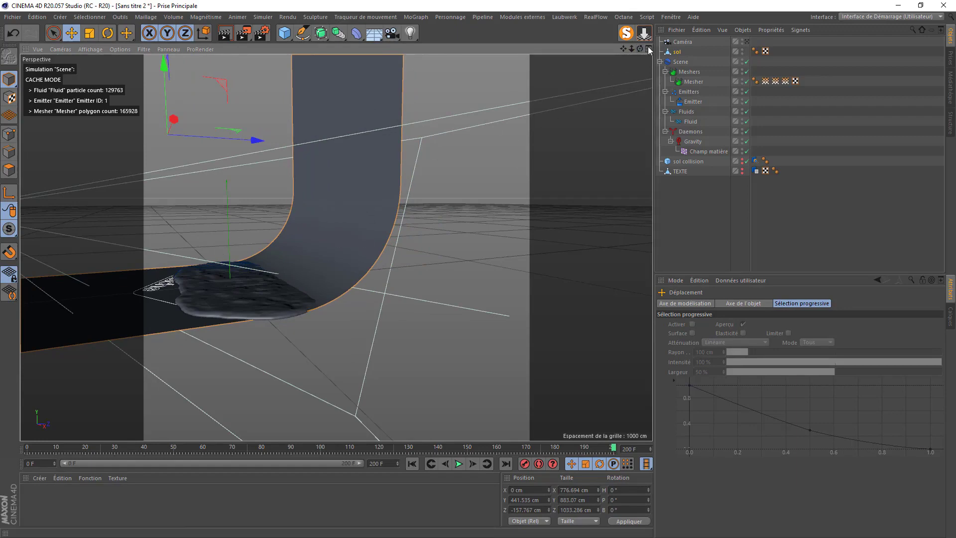
mouse_move(640, 49)
mouse_down()
mouse_move(336, 247)
mouse_move(332, 181)
mouse_up()
drag(252, 132, 343, 132)
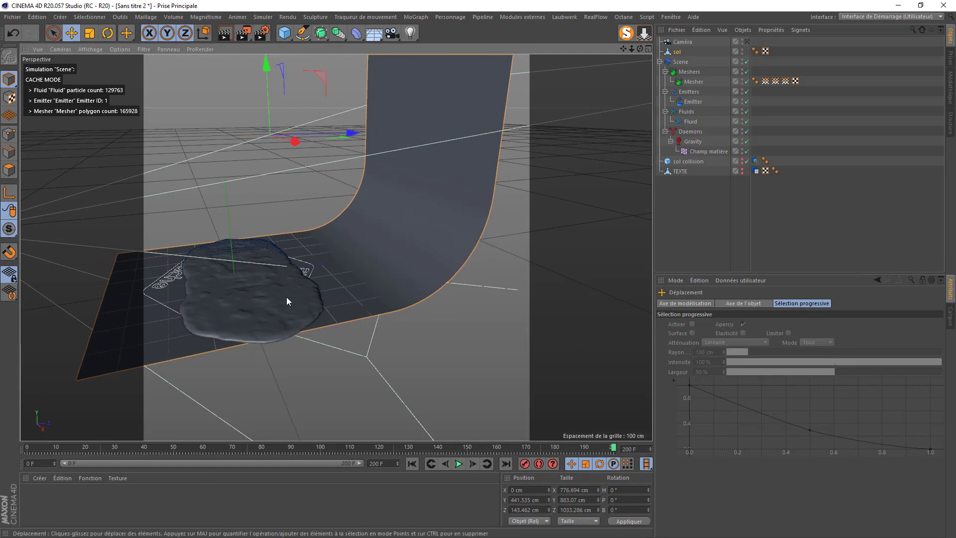
Widen the sol backdrop along X to about 1789 cm, checking its coverage through the camera
drag(641, 48, 337, 245)
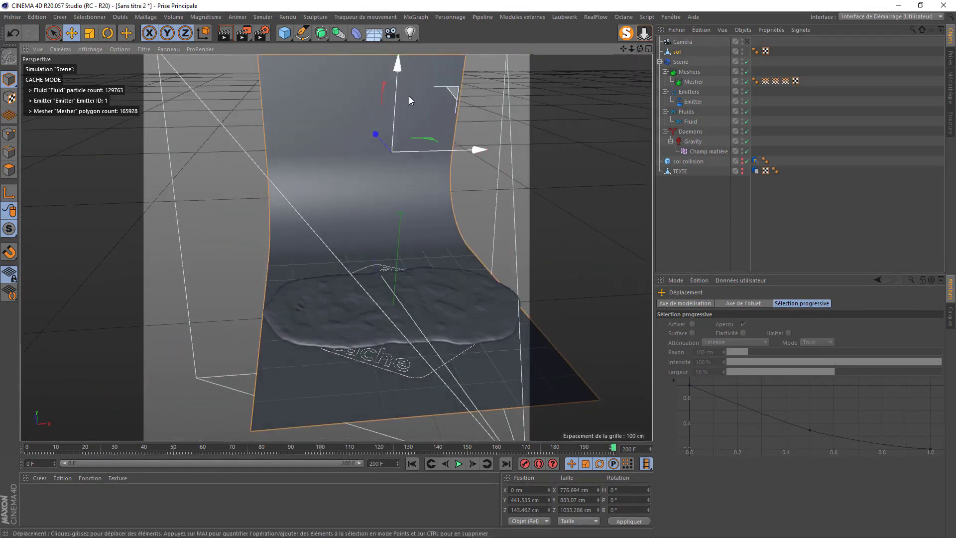
click(89, 35)
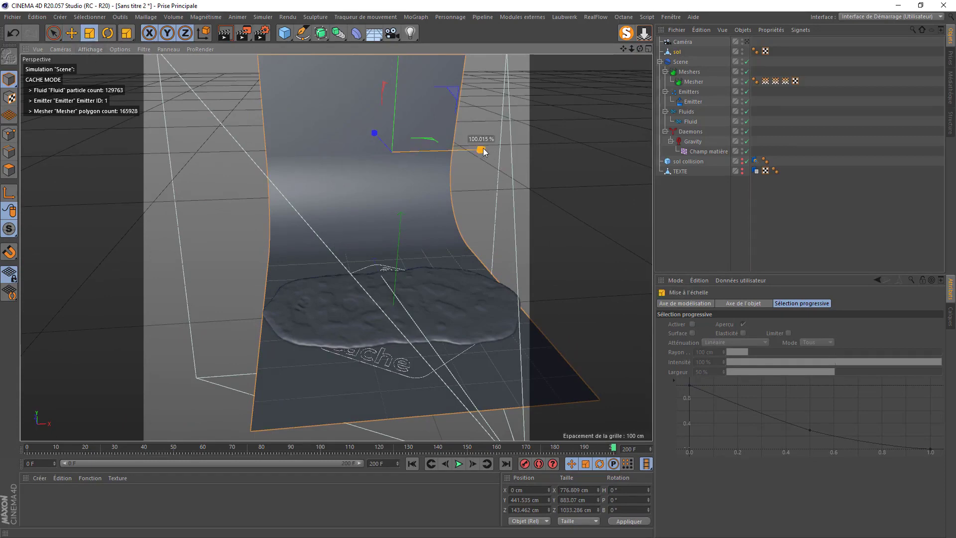
drag(482, 150, 528, 148)
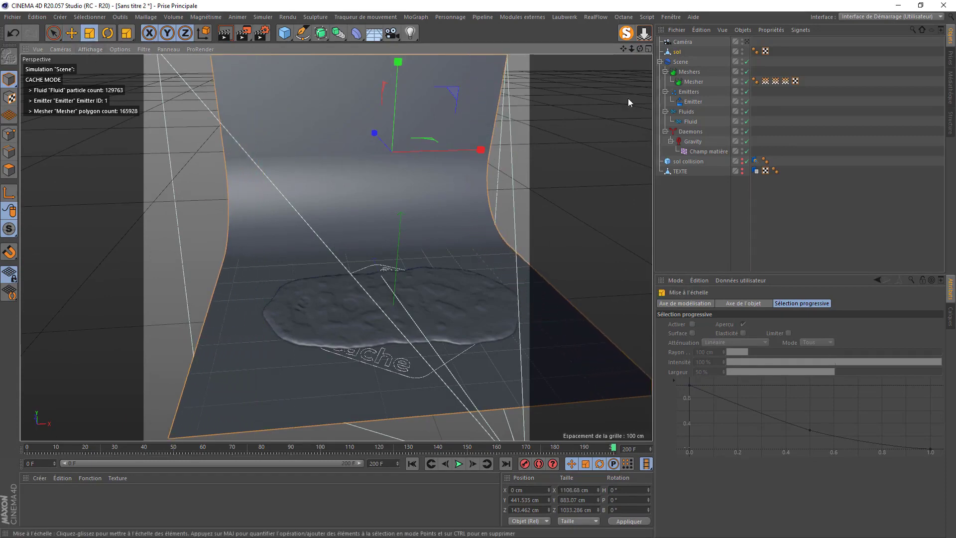
click(748, 41)
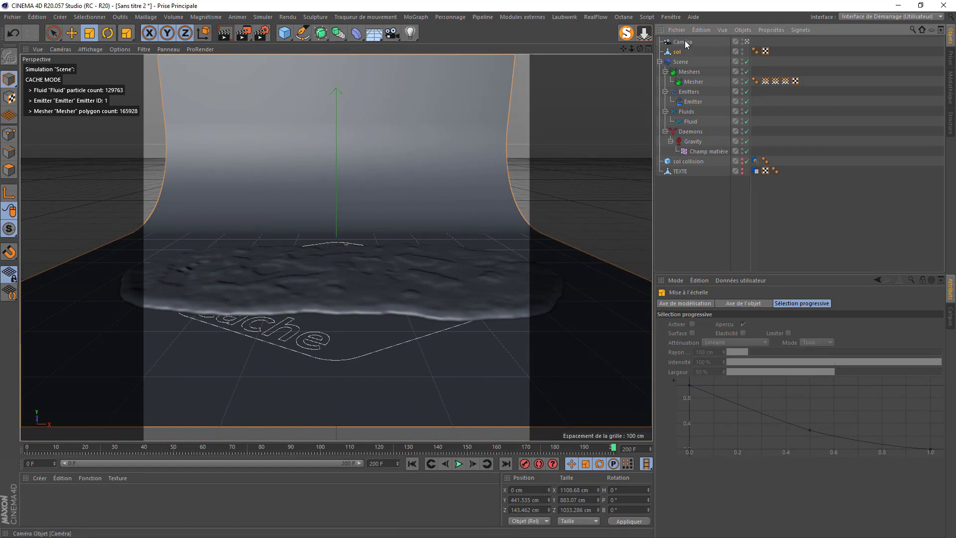
click(748, 41)
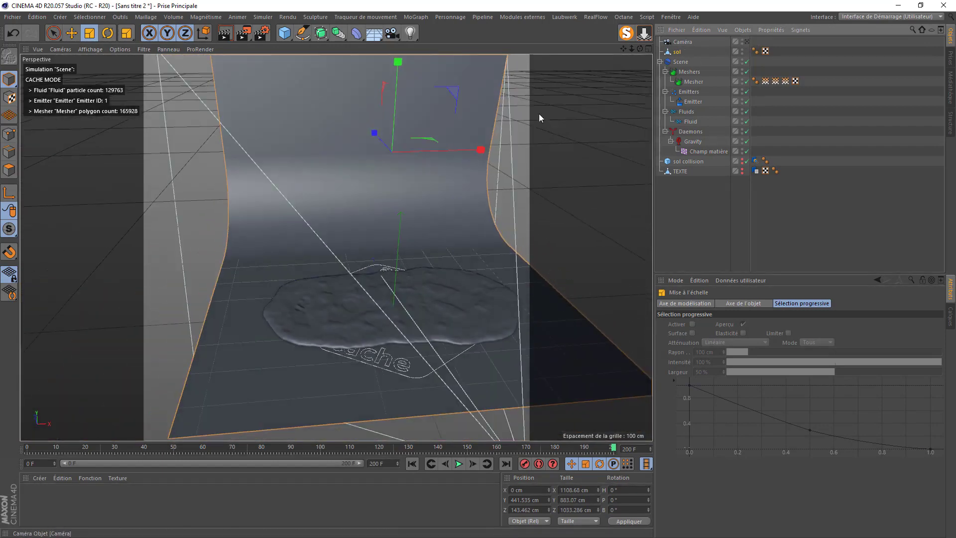
drag(482, 149, 534, 143)
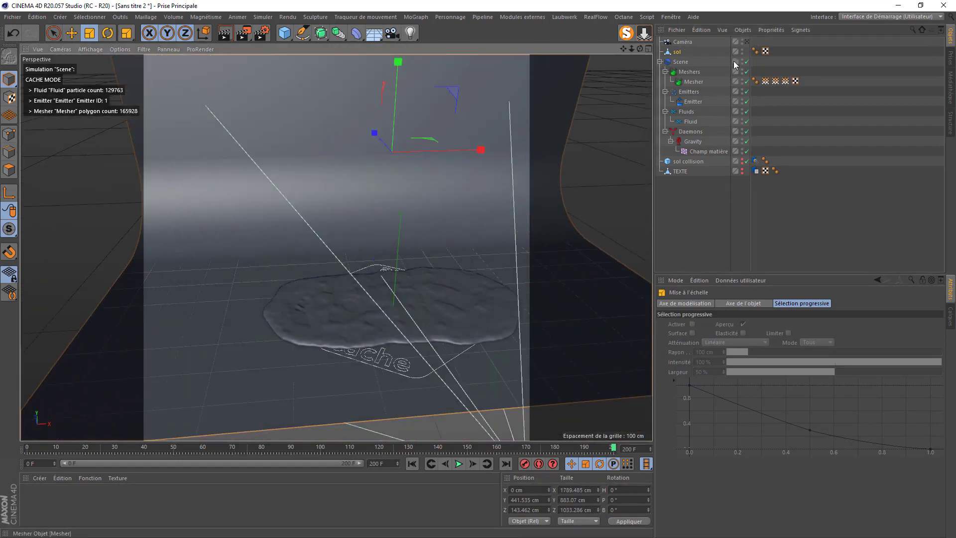
click(747, 41)
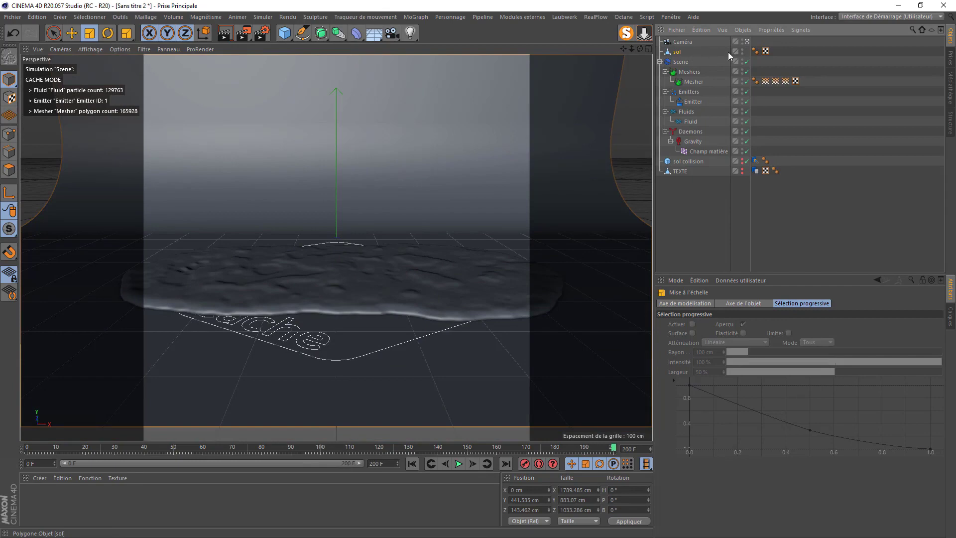
click(750, 40)
Widen the object list and its name column slightly
drag(655, 80, 478, 80)
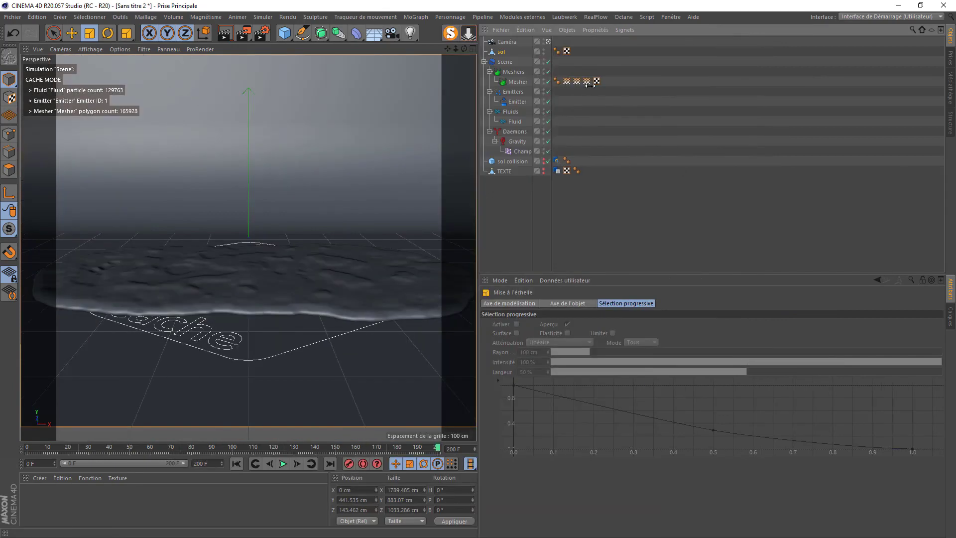
drag(553, 80, 613, 80)
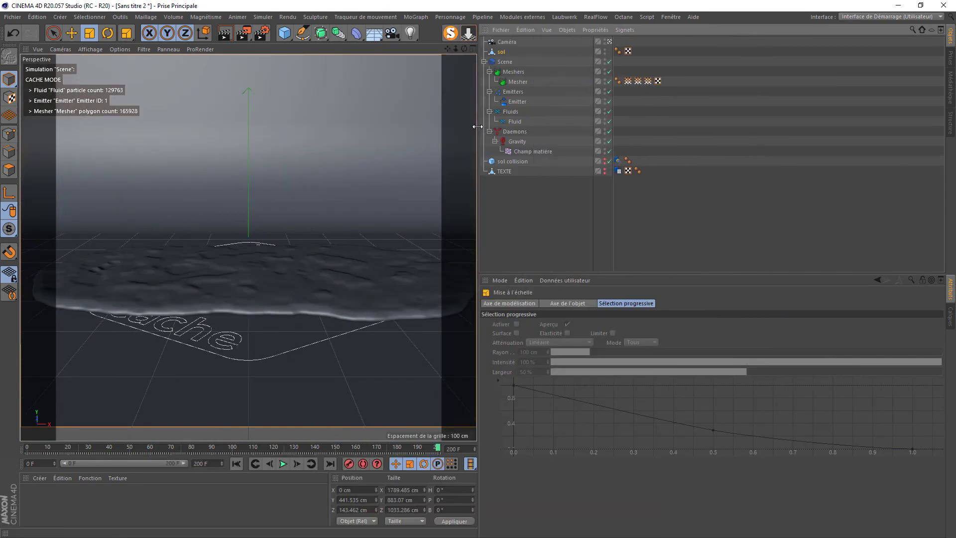
drag(480, 126, 639, 95)
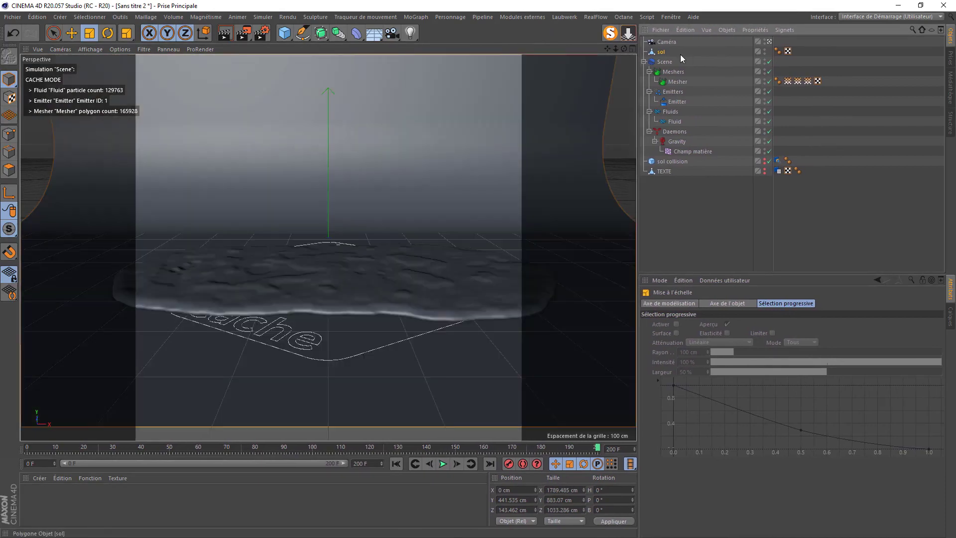
Leave the camera view and extend the sol floor's front edge forward to Z about -723 cm
click(769, 42)
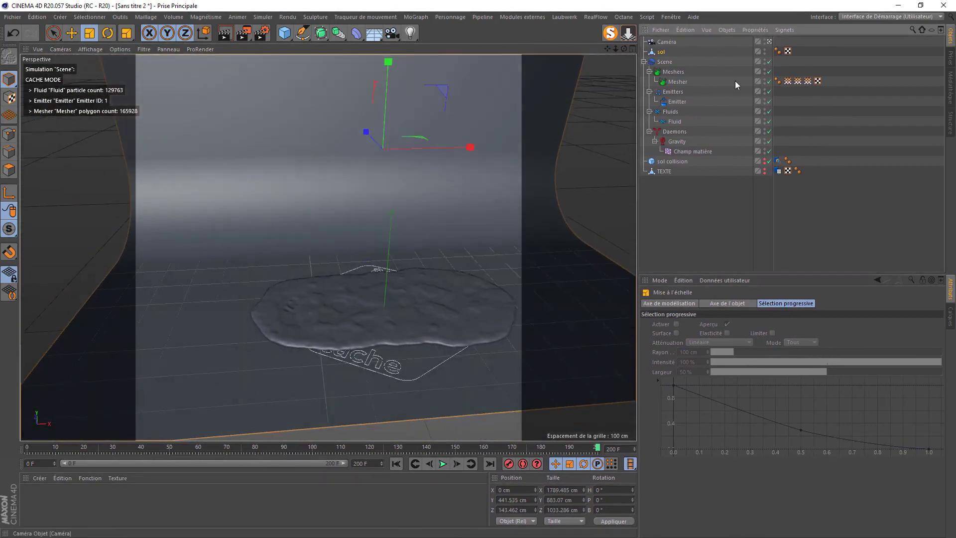
click(11, 155)
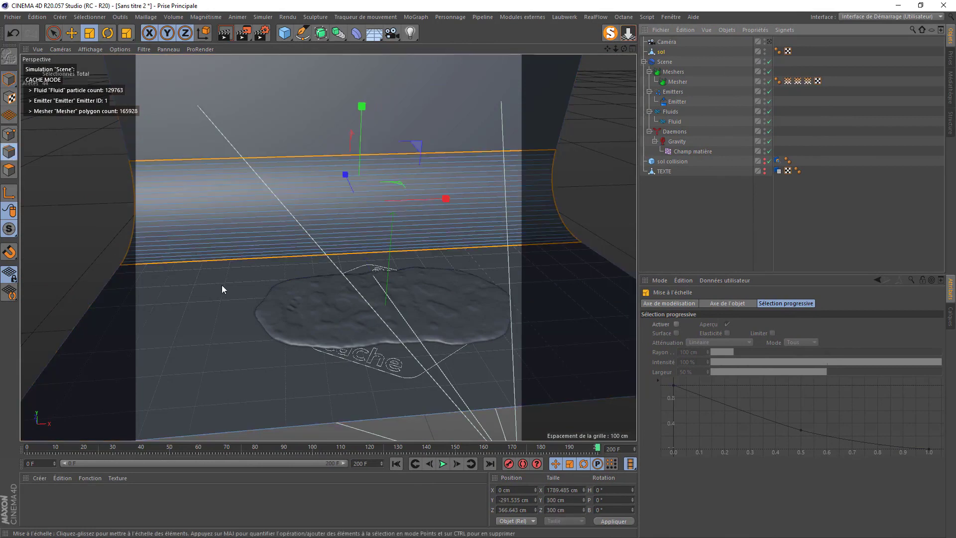
click(369, 425)
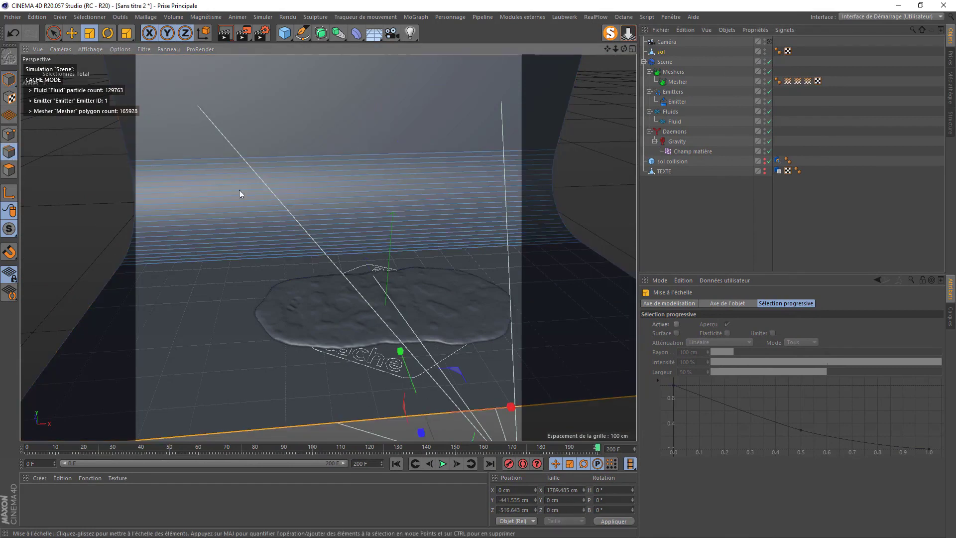
key(e)
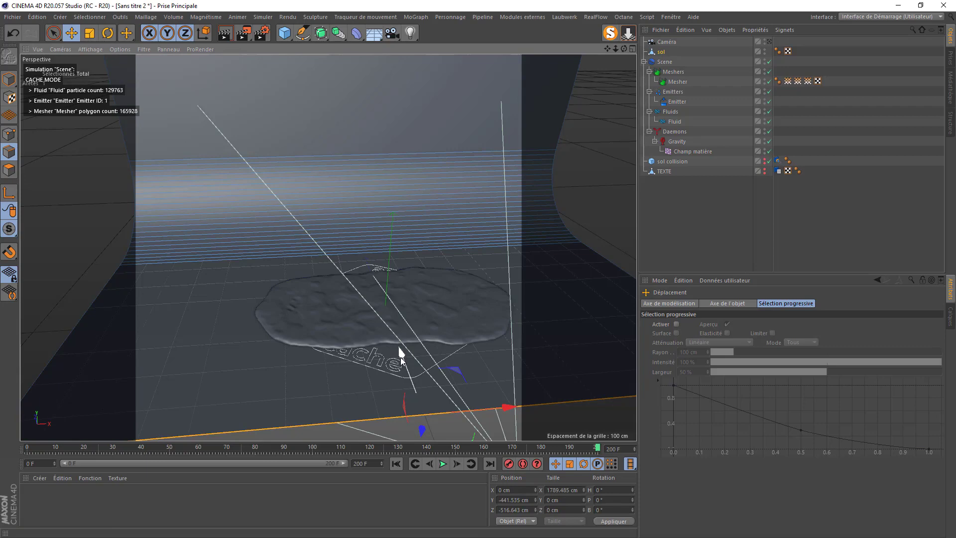
drag(400, 357, 444, 437)
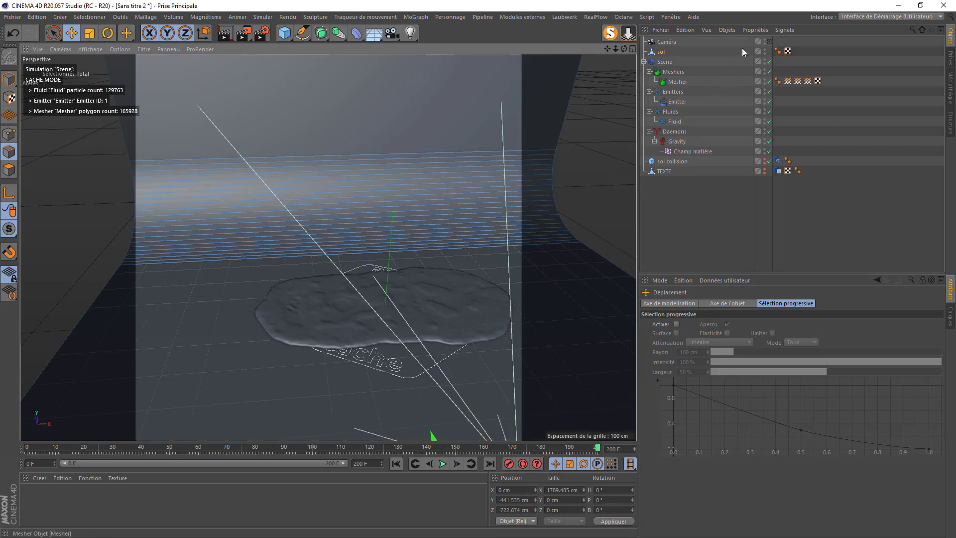
Return to the camera view, apply the Visualize tile preset Tiles - Ceramic 02 to the sol backdrop and preview the render
click(770, 41)
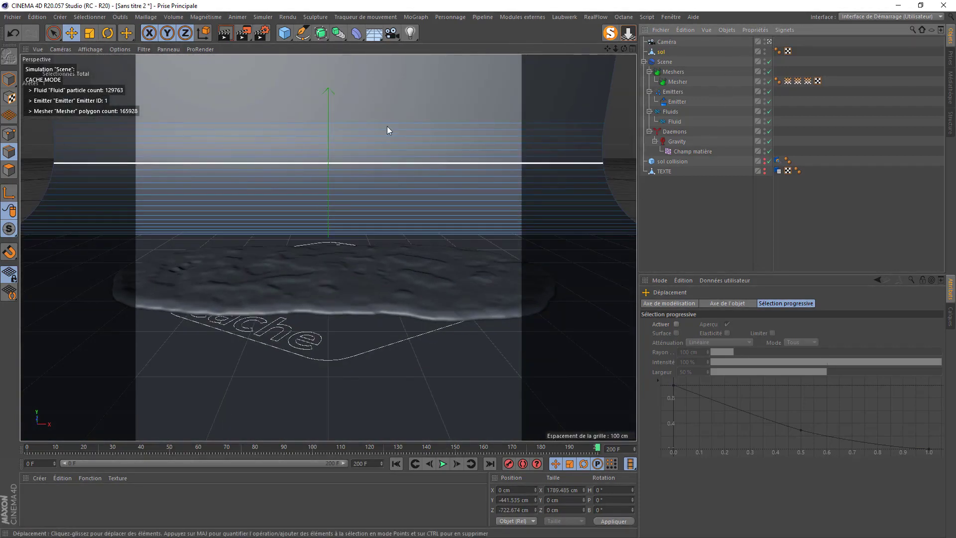
click(951, 89)
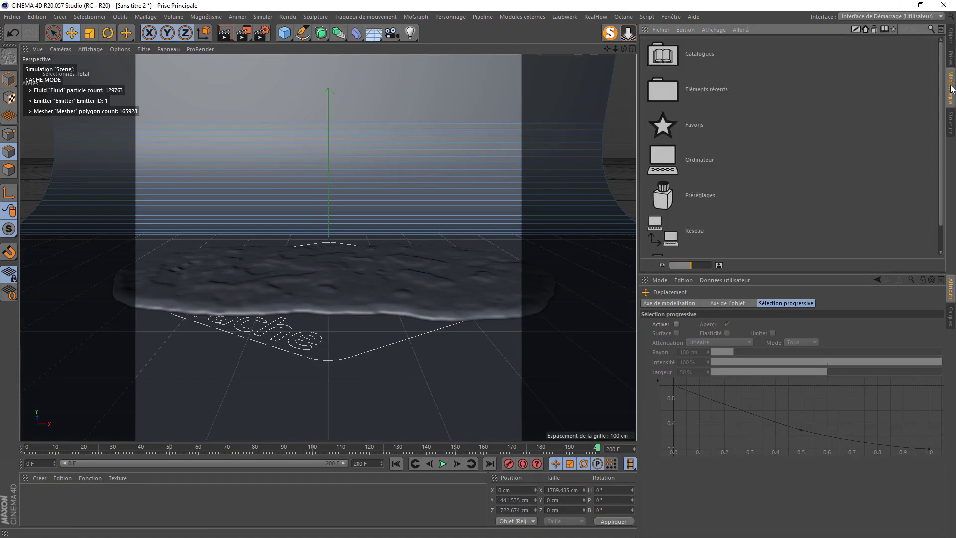
double_click(670, 191)
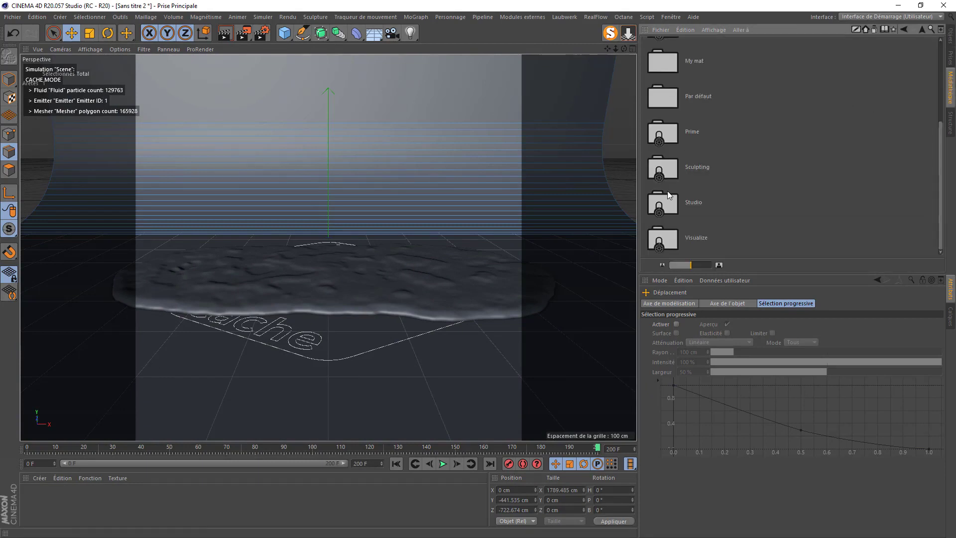
double_click(662, 234)
double_click(666, 114)
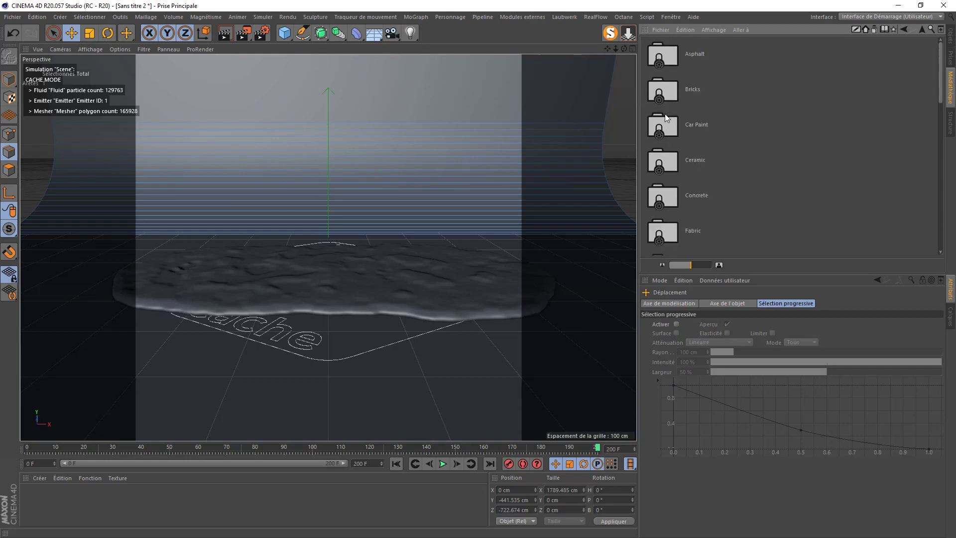
scroll(679, 213, down, 8)
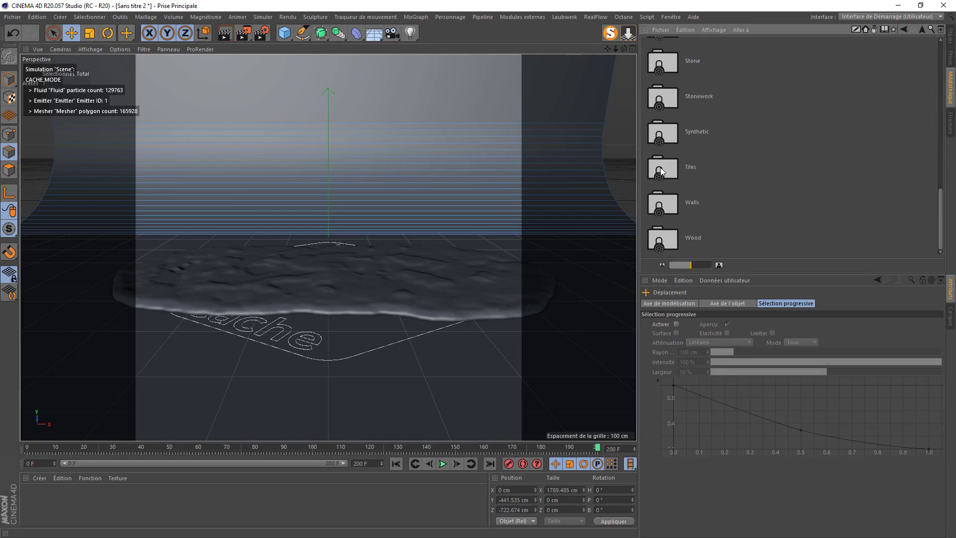
double_click(661, 168)
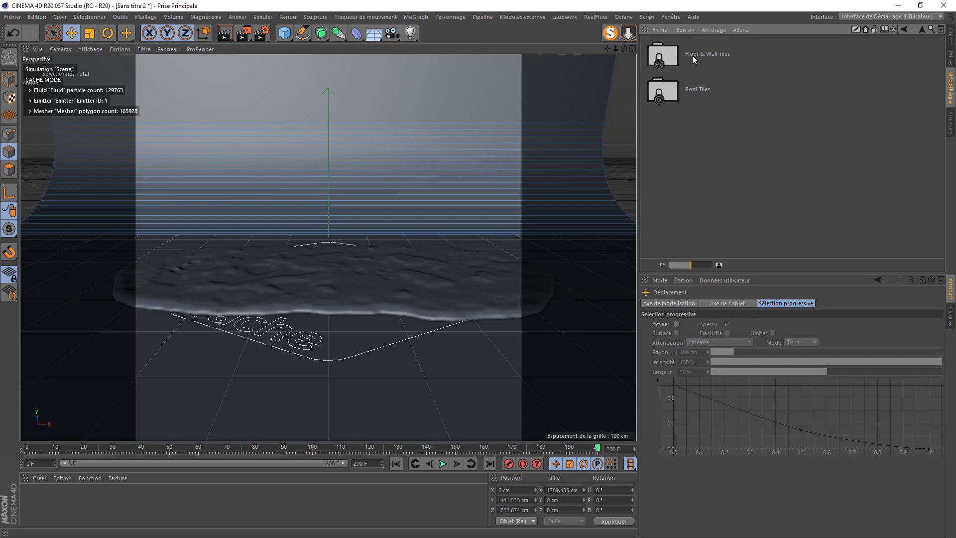
double_click(665, 52)
drag(668, 119, 233, 406)
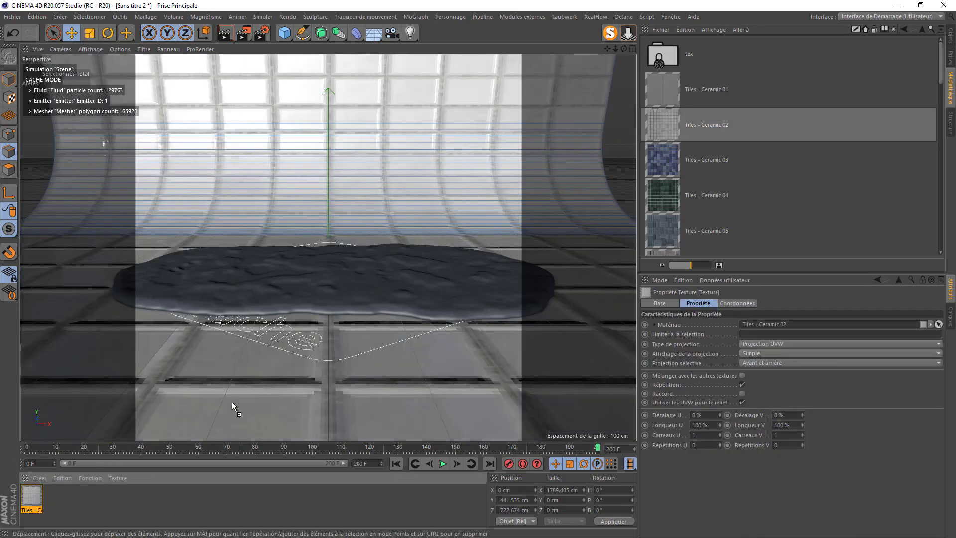
click(230, 30)
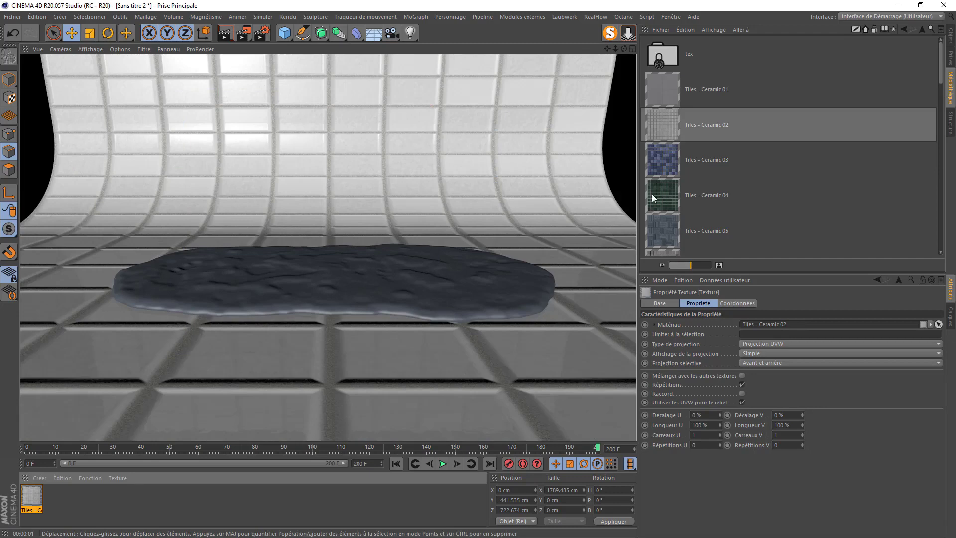
Set the sol tile texture's U and V lengths to 10% and preview the render
click(952, 35)
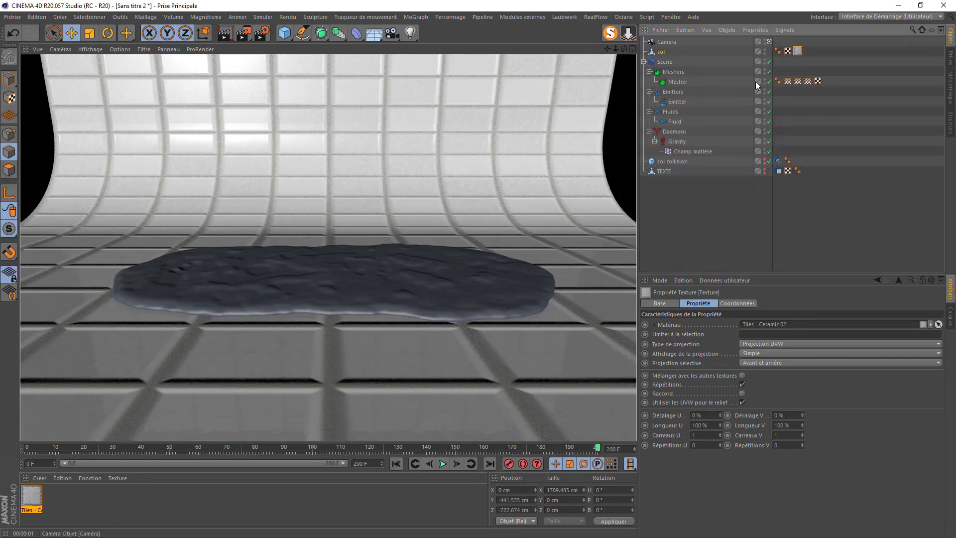
click(798, 51)
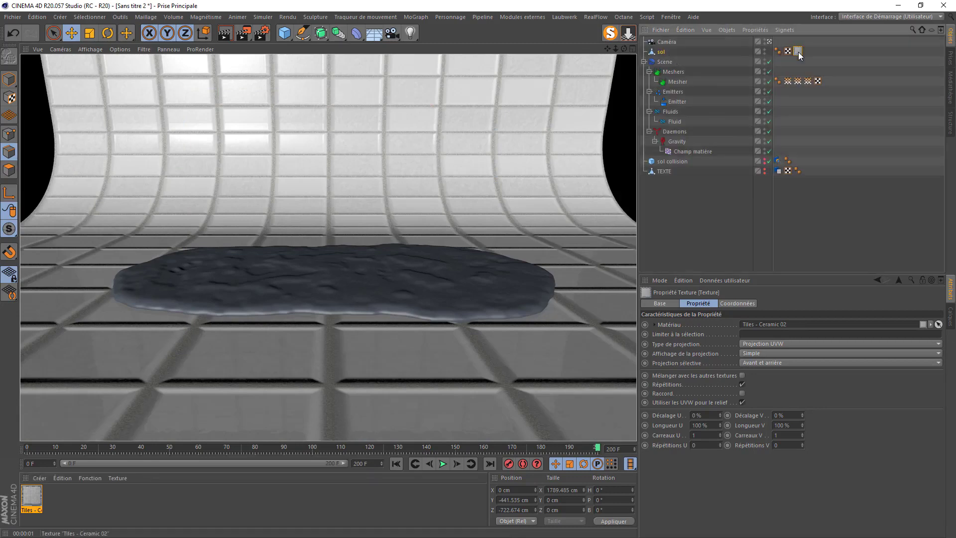
click(708, 427)
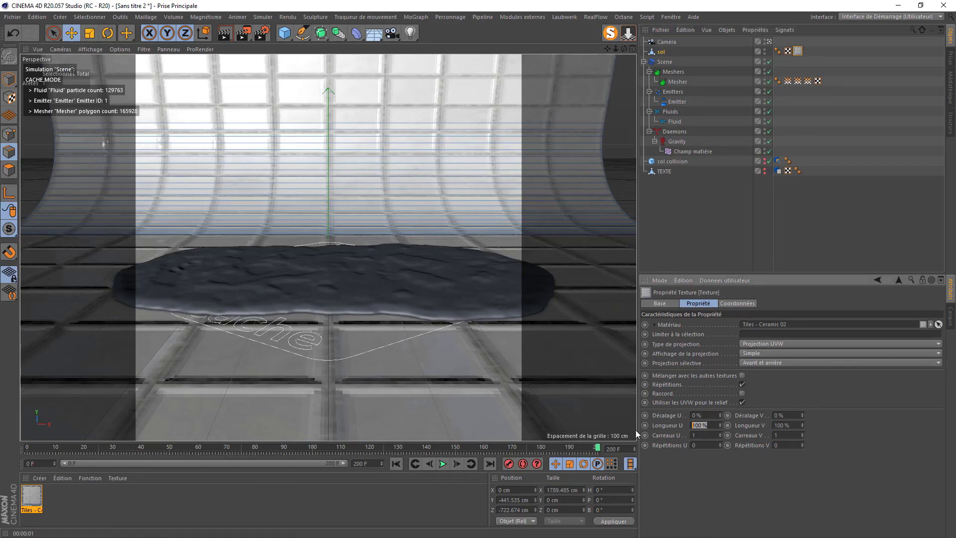
text(10)
key(Tab)
text(10)
key(Return)
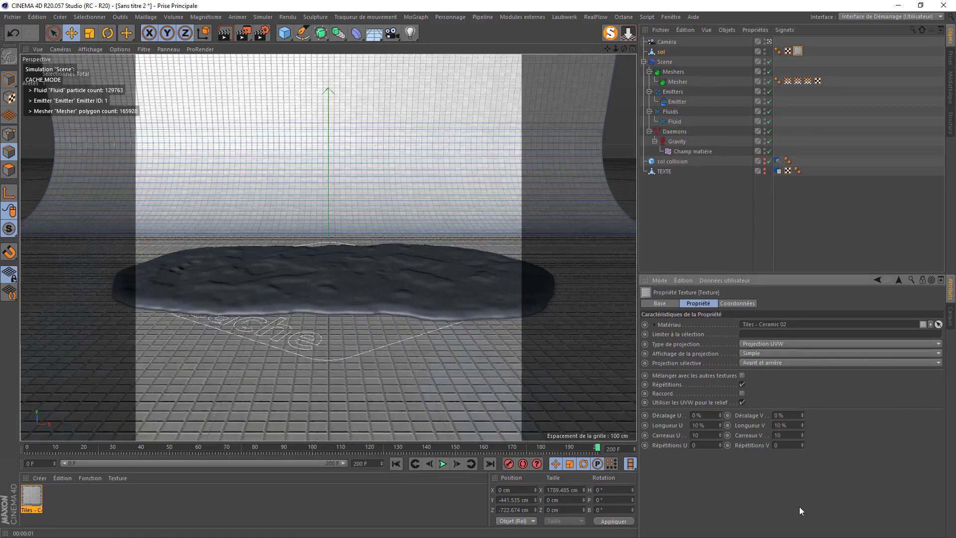
click(225, 34)
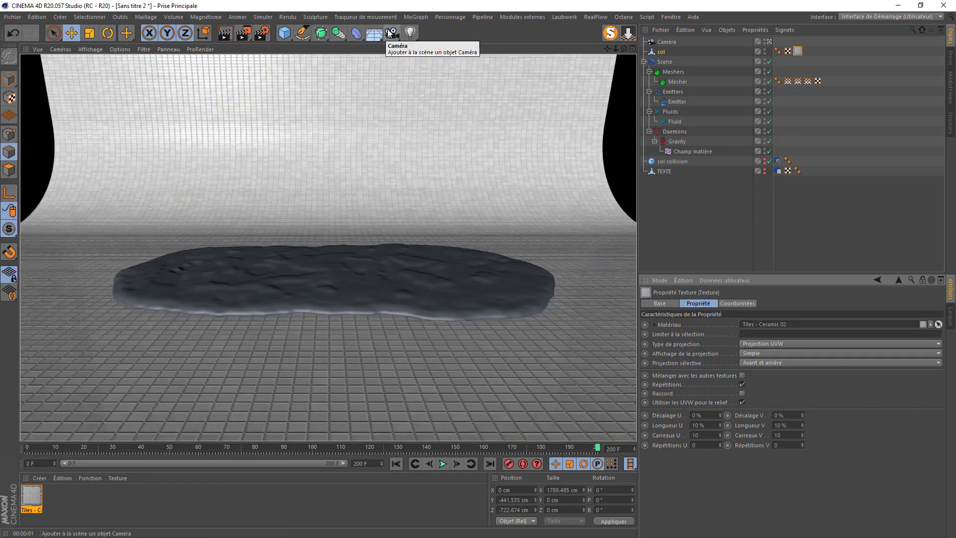
Add a light with a warm tint of hue 29° and saturation 13%, and set its shadows to Surfaciques
click(410, 33)
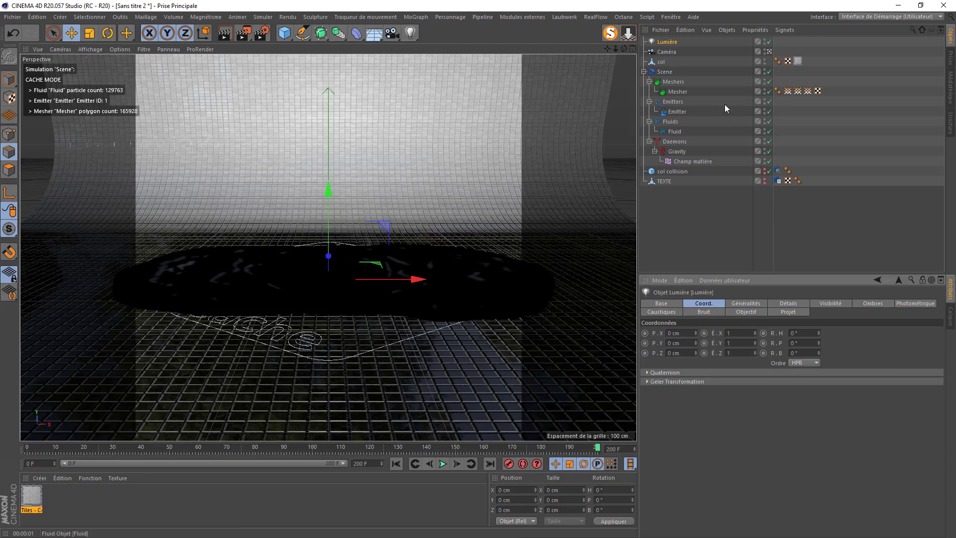
click(746, 303)
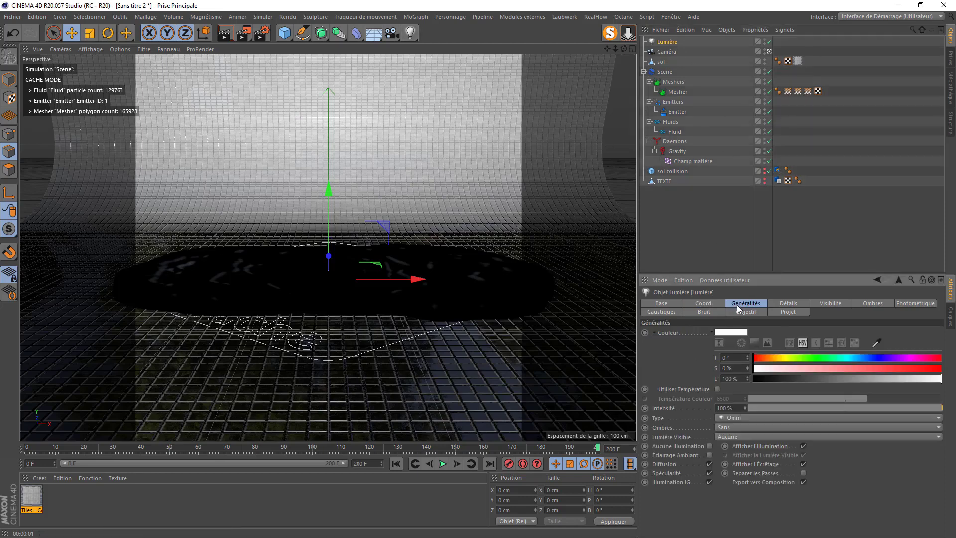
drag(774, 360, 778, 369)
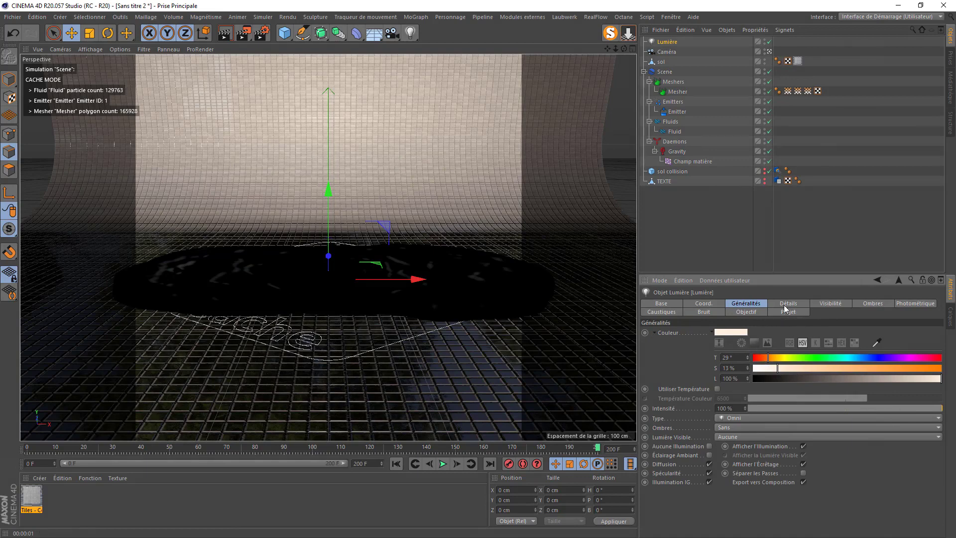
click(740, 430)
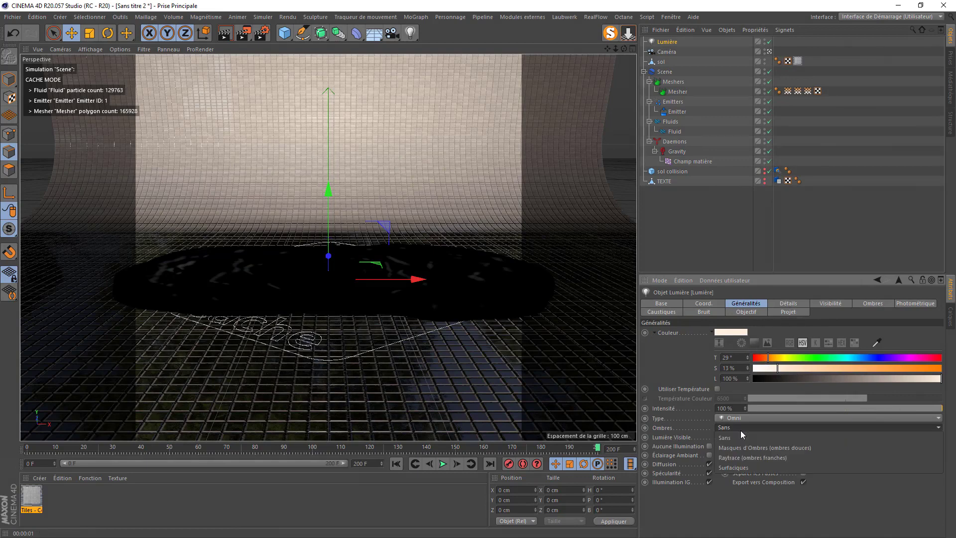
click(734, 466)
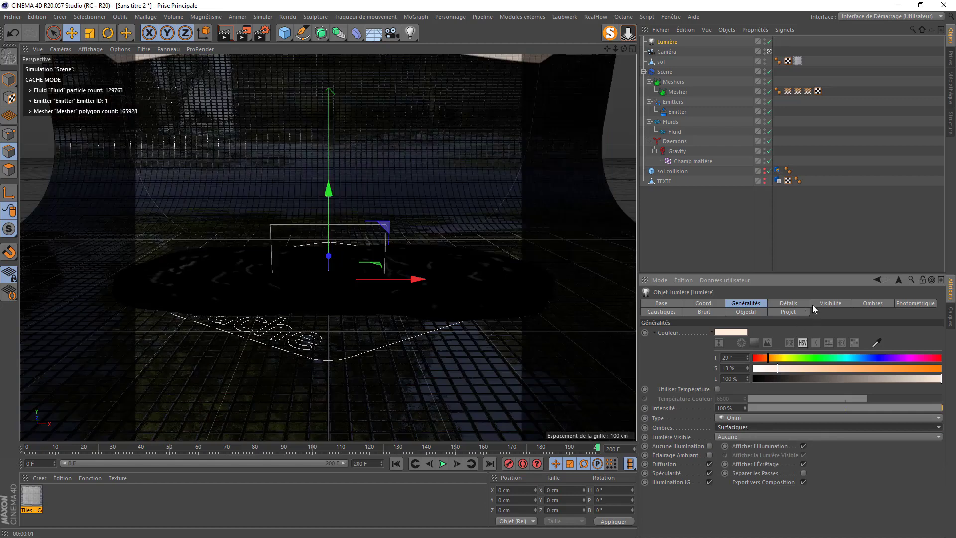
Set the light's attenuation to Carré Inverse (Physiquement Correct), raise it about 553 cm along Y and preview the render
click(790, 304)
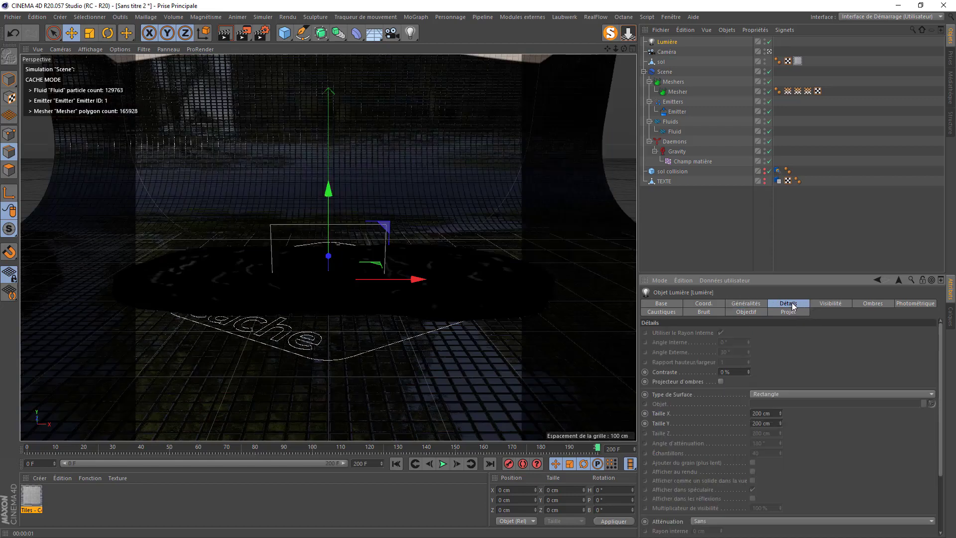
click(708, 521)
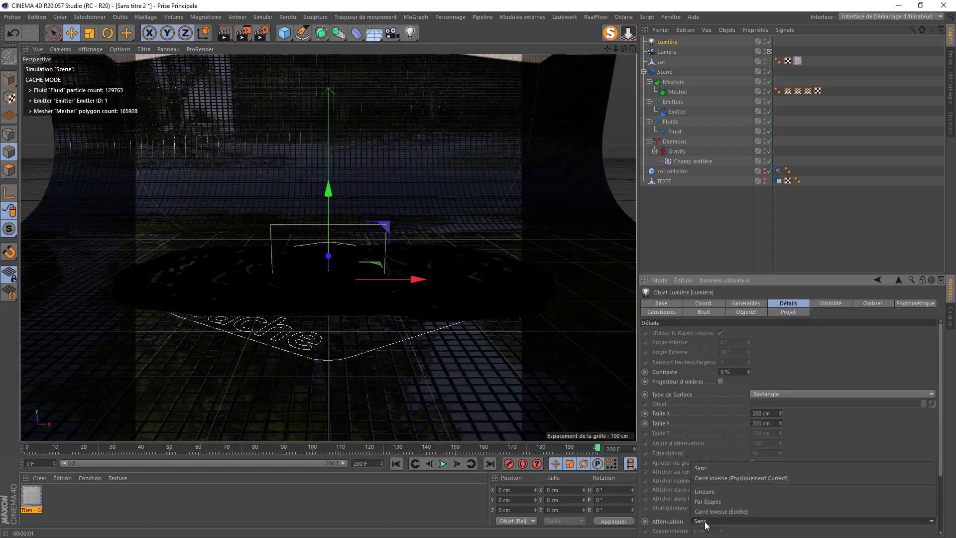
click(708, 478)
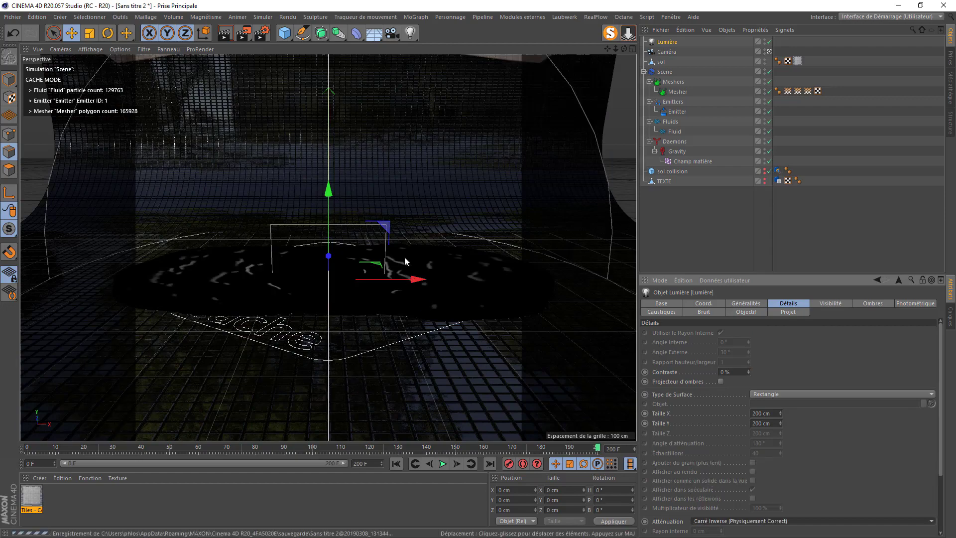
mouse_move(330, 192)
mouse_down()
mouse_move(346, 94)
mouse_move(331, 192)
mouse_up()
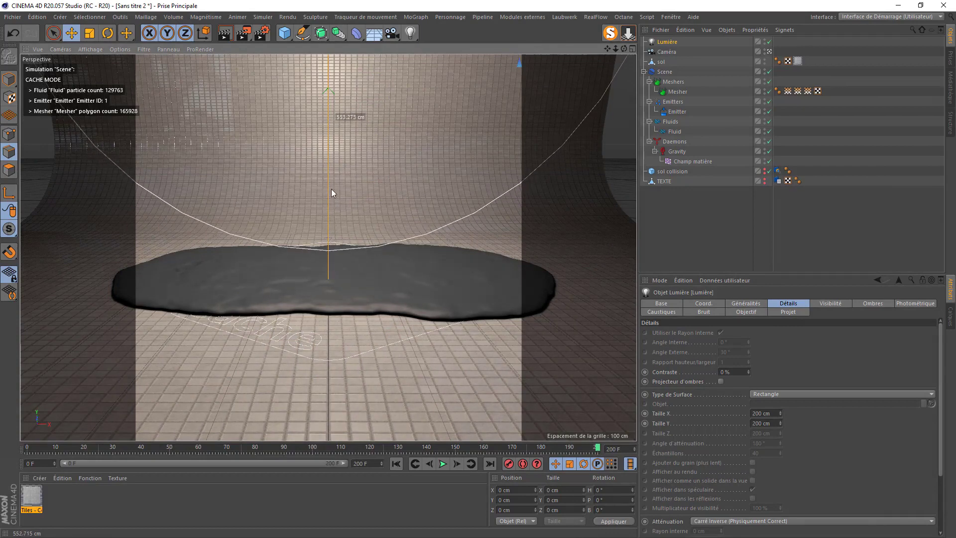
click(224, 33)
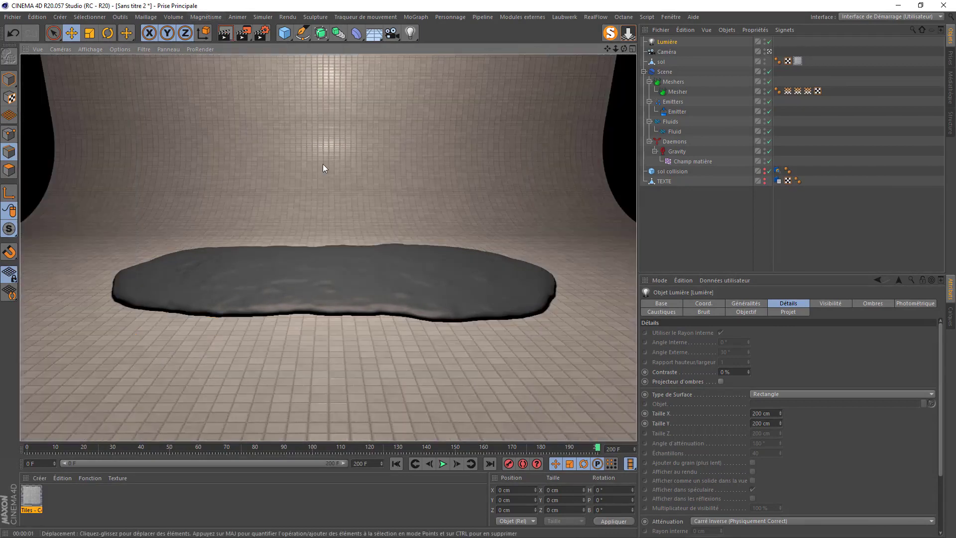
Create a new material, apply it to the melted fluid mesh and colour it orange with hue 26° and saturation 92%
click(63, 506)
double_click(65, 498)
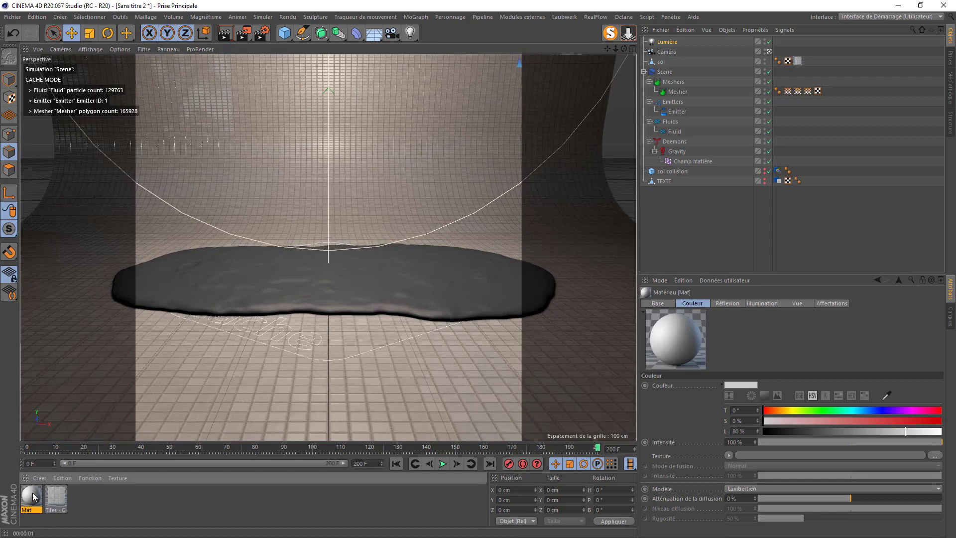
drag(228, 271, 227, 271)
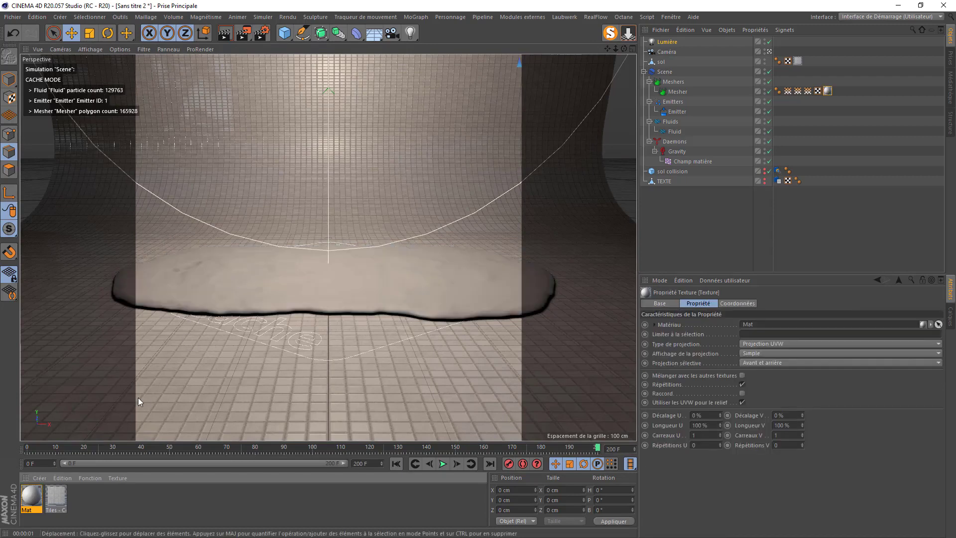
double_click(26, 499)
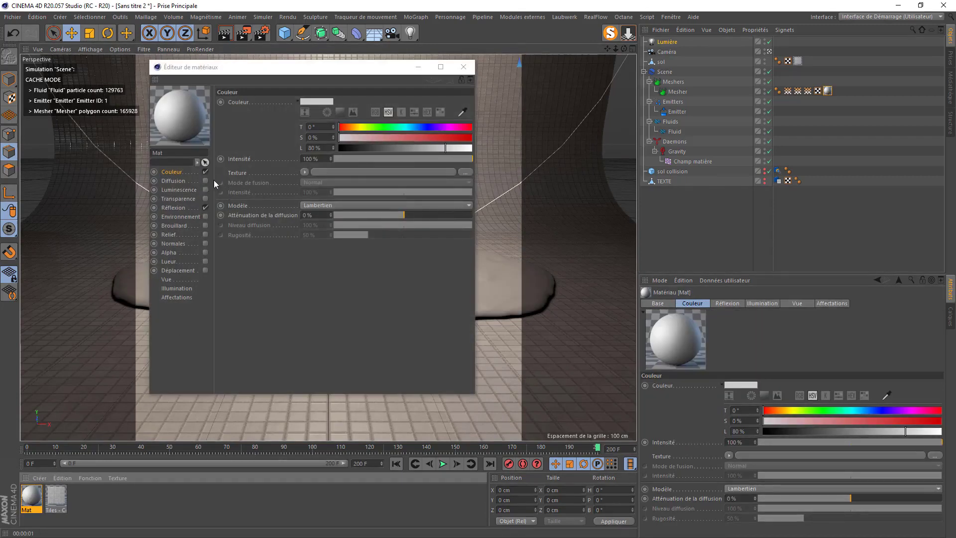
click(351, 127)
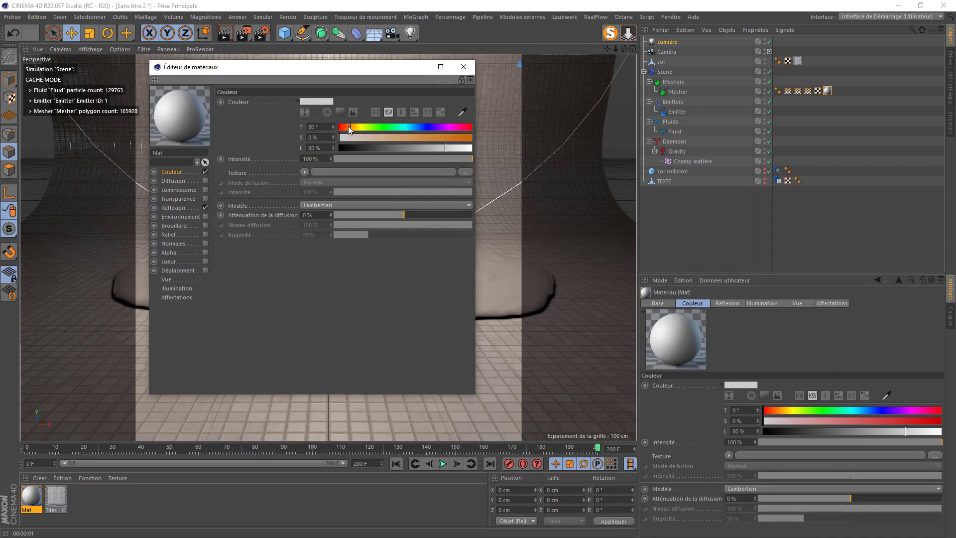
drag(369, 142, 461, 138)
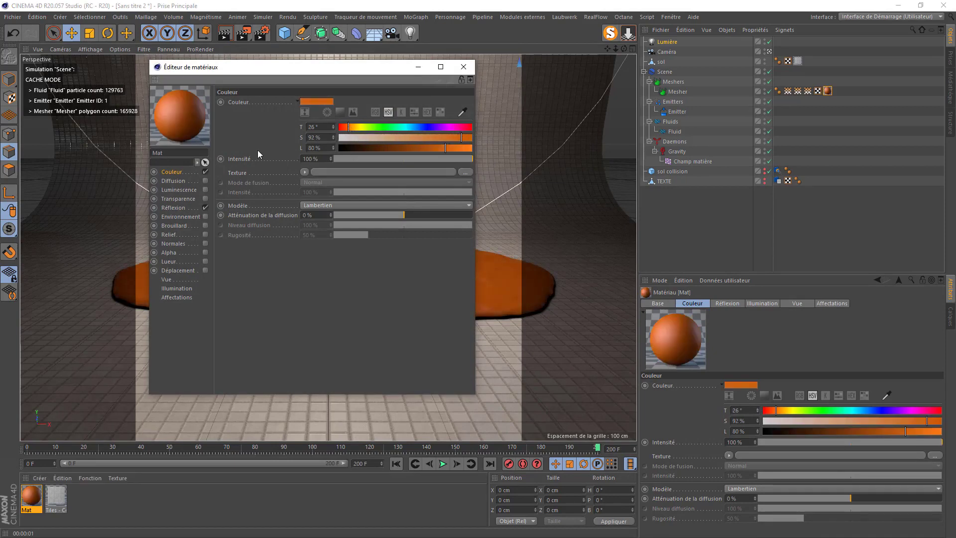
Enable the material's luminescence with a Dispersion Sous-Surfacique effect and set the effect's colour to red at 100% saturation
click(206, 191)
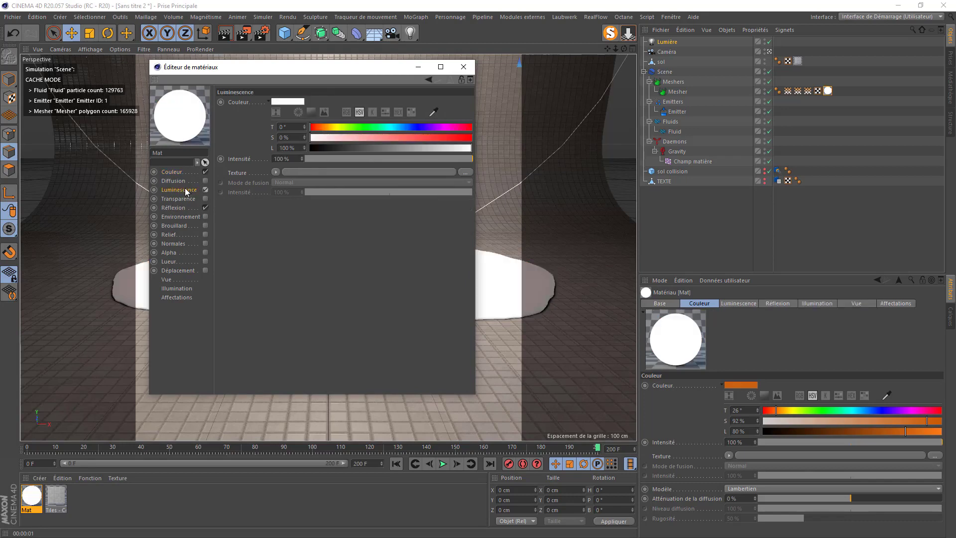
click(275, 171)
mouse_move(297, 366)
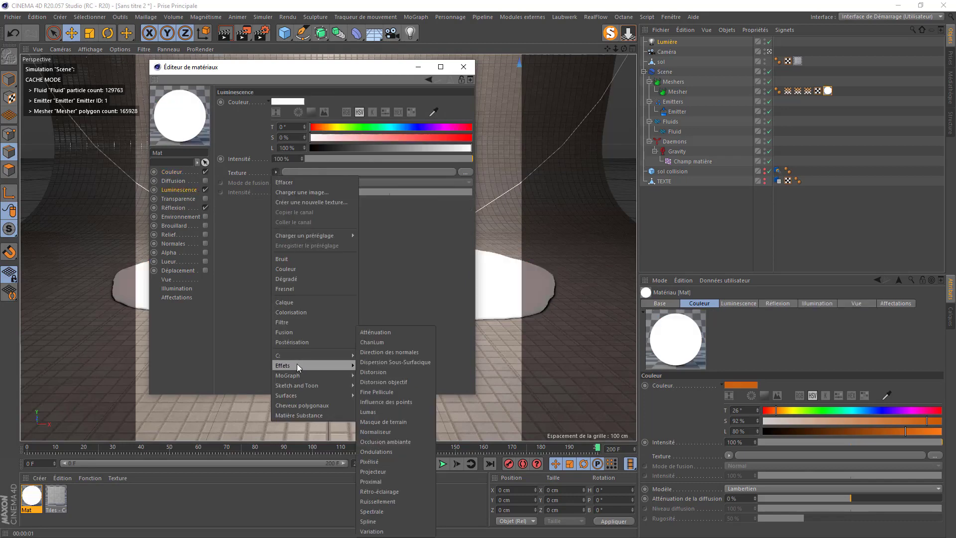
click(386, 360)
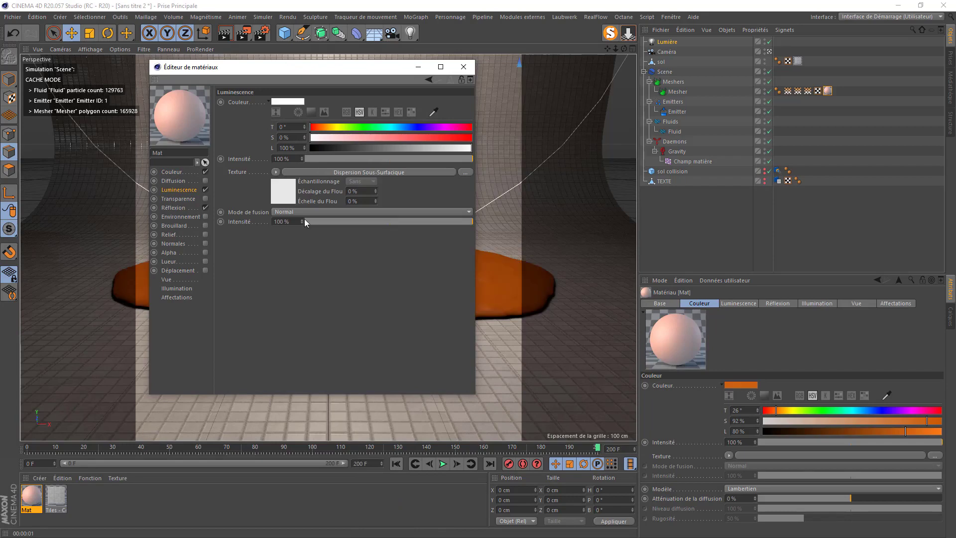
click(287, 191)
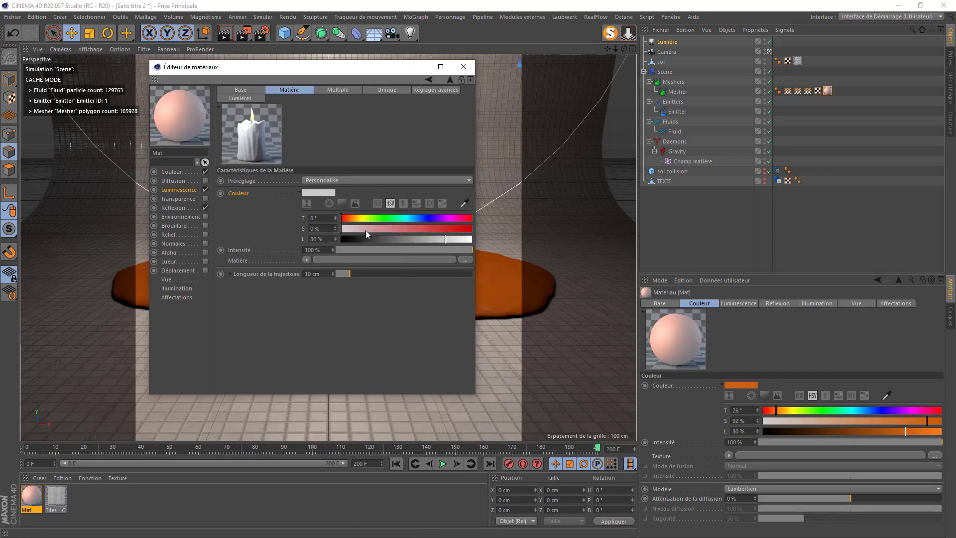
drag(366, 231, 516, 233)
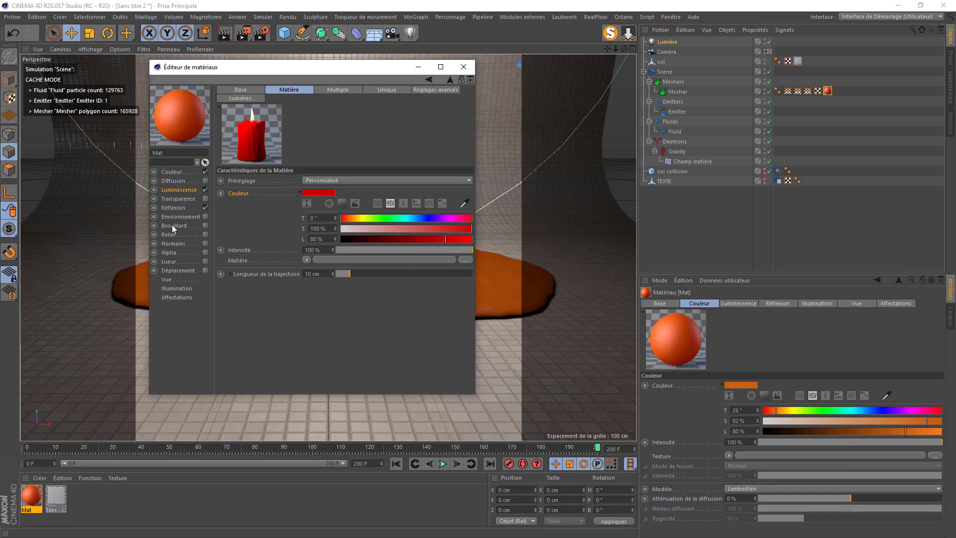
Add a Beckmann reflection layer to the orange fluid material
click(174, 209)
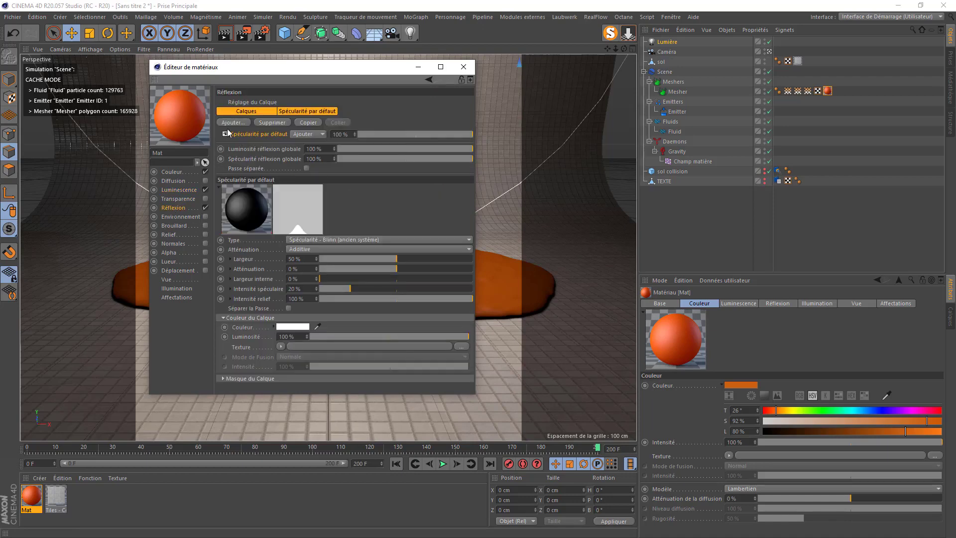
click(232, 123)
click(264, 126)
Set the reflection layer's Fresnel to Diélectrique with the Huile (Végétale) preset and close the material editor
click(239, 381)
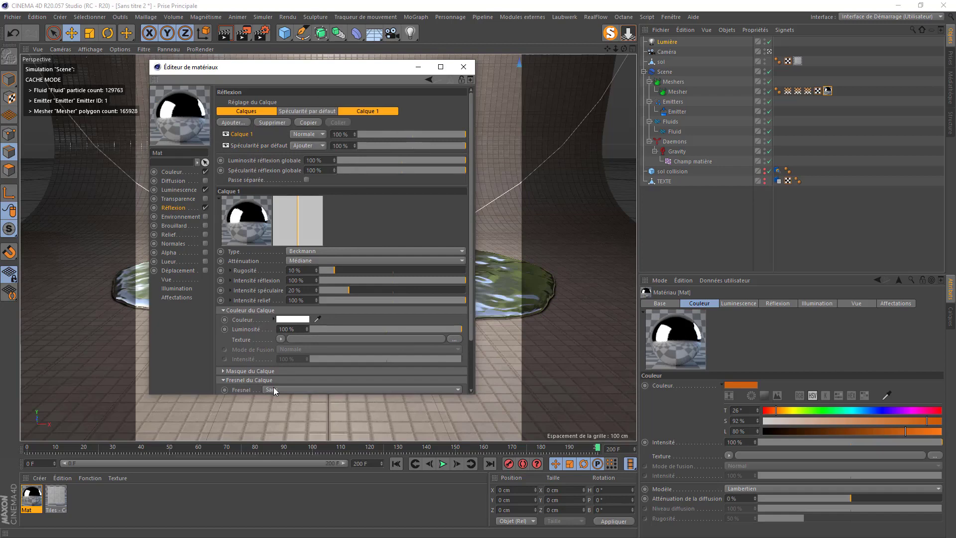
click(274, 389)
click(274, 410)
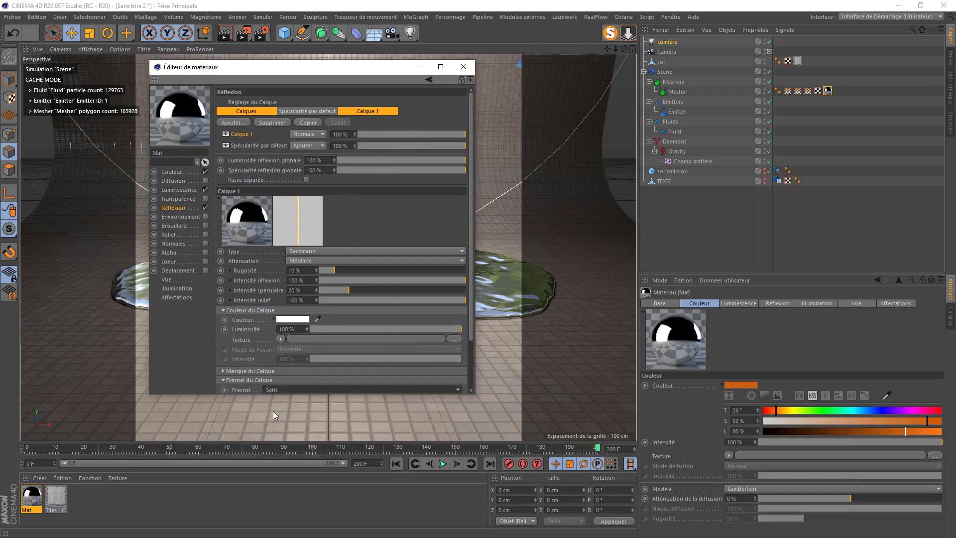
drag(470, 253, 471, 350)
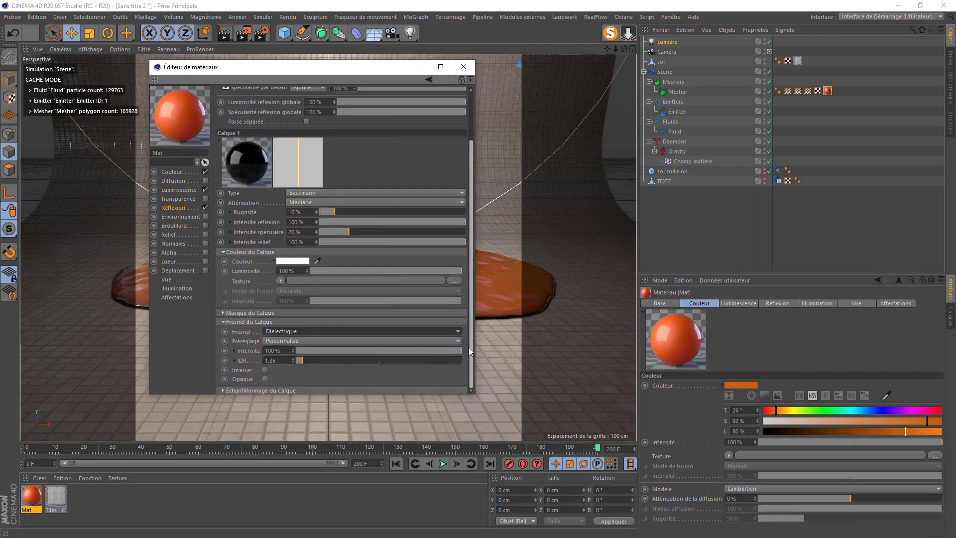
click(282, 342)
click(282, 439)
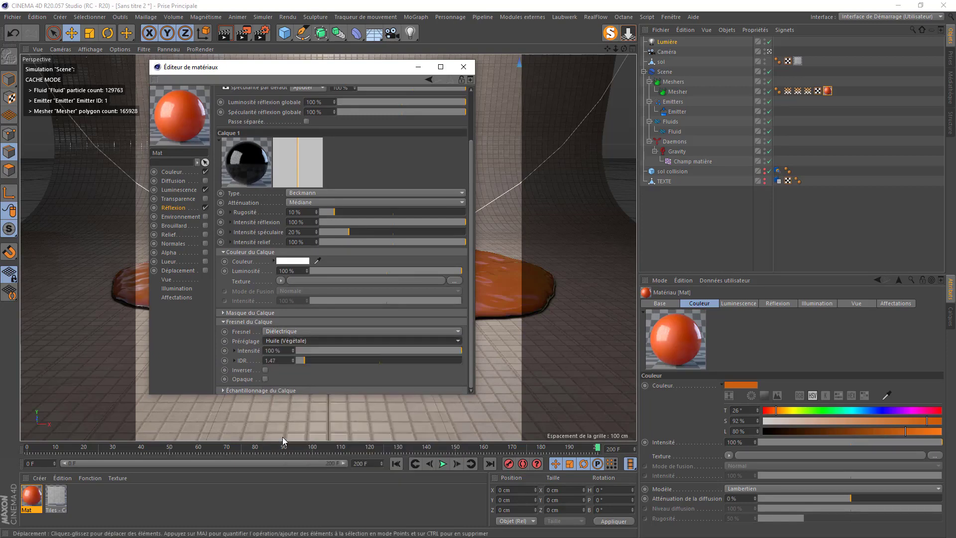
click(463, 67)
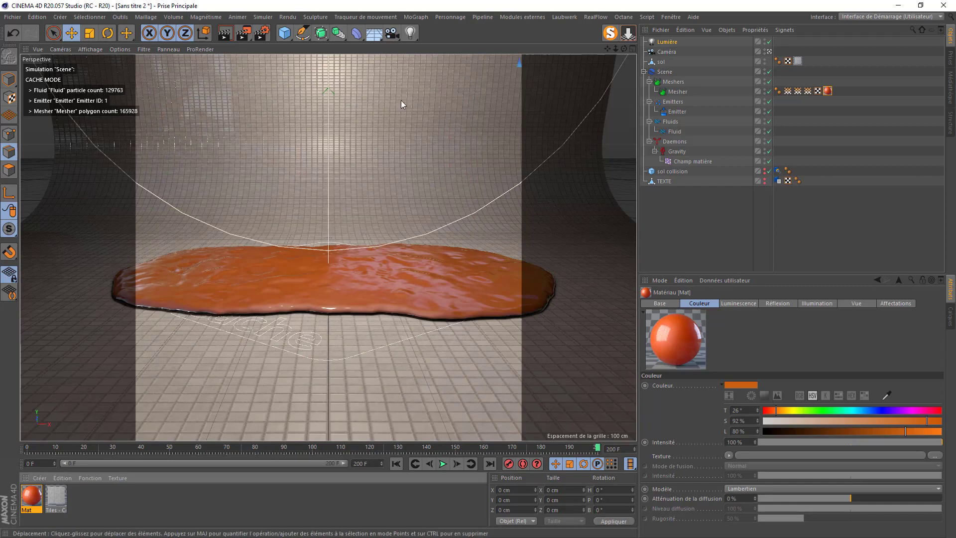
Preview the render, replay the melting animation from the start to frame 31 and preview the render there
click(225, 33)
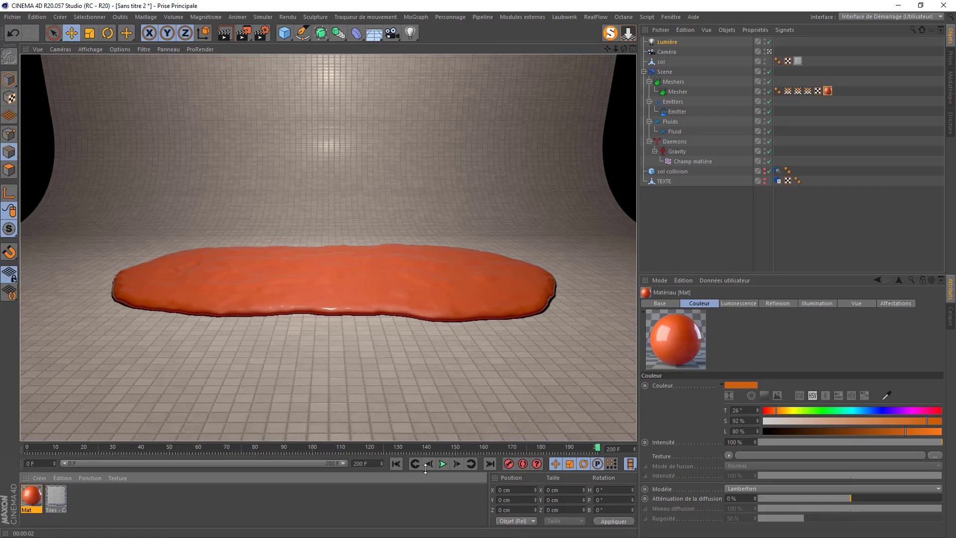
click(397, 465)
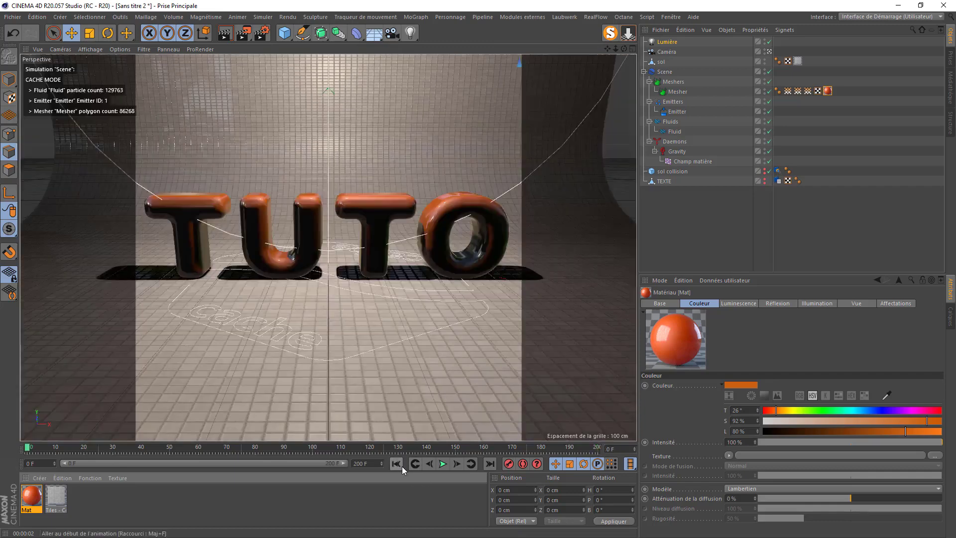
click(442, 464)
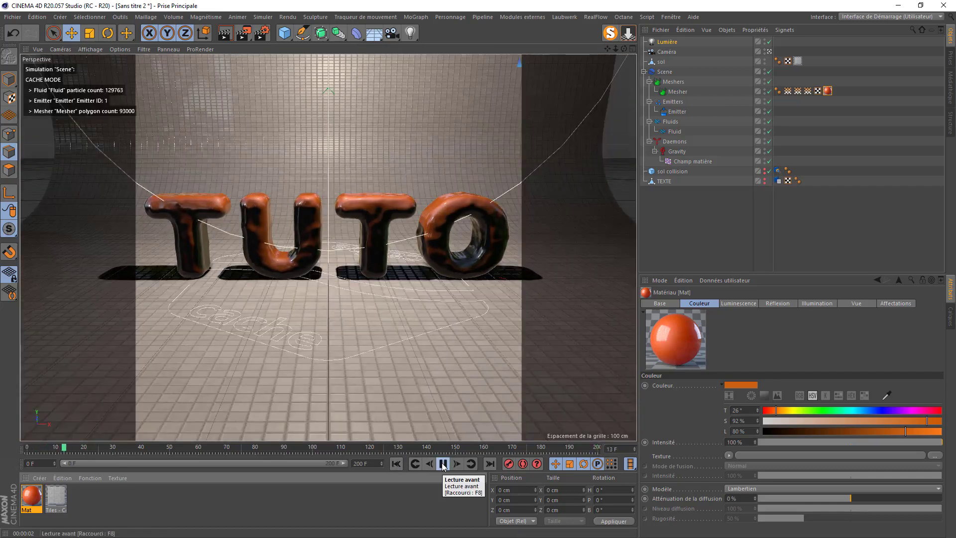
click(443, 464)
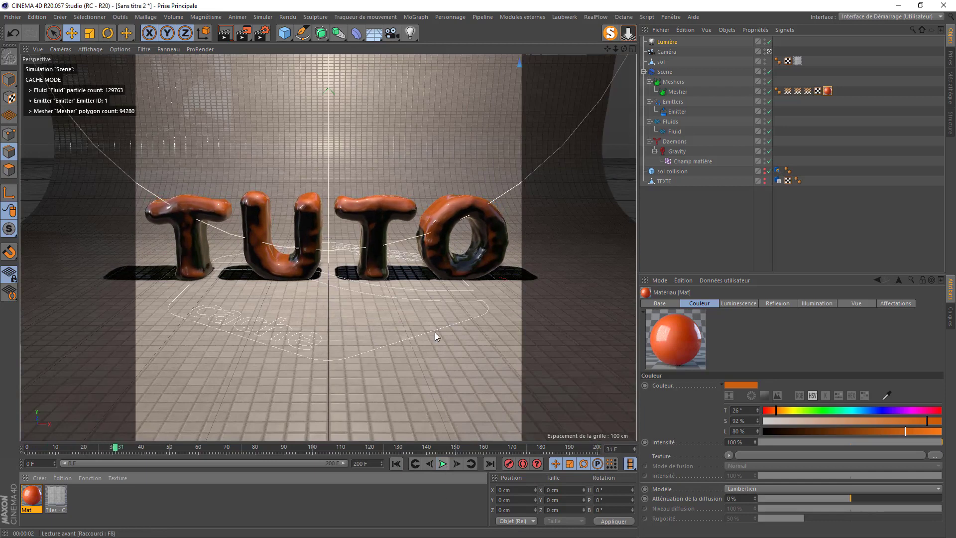
key(ctrl+r)
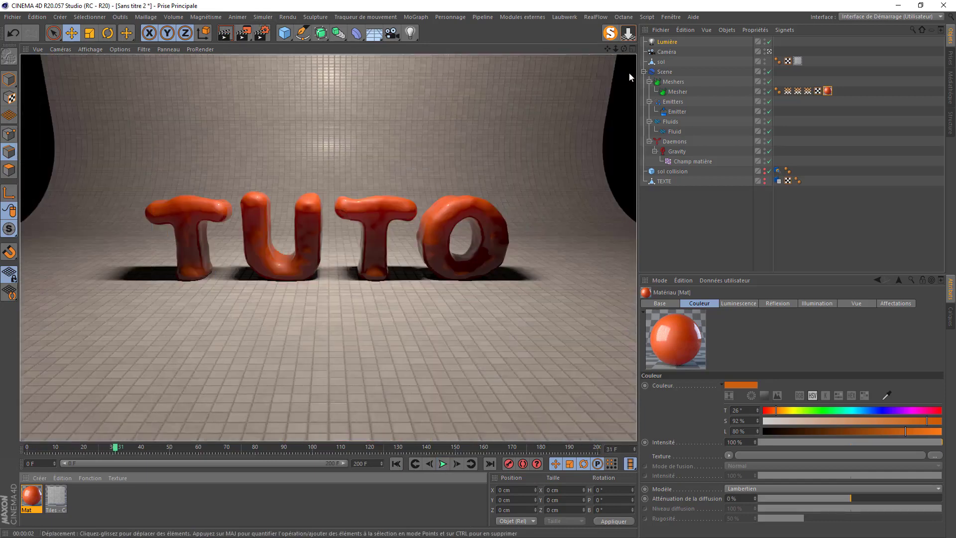
Set the light's Z position to -200 cm
click(669, 42)
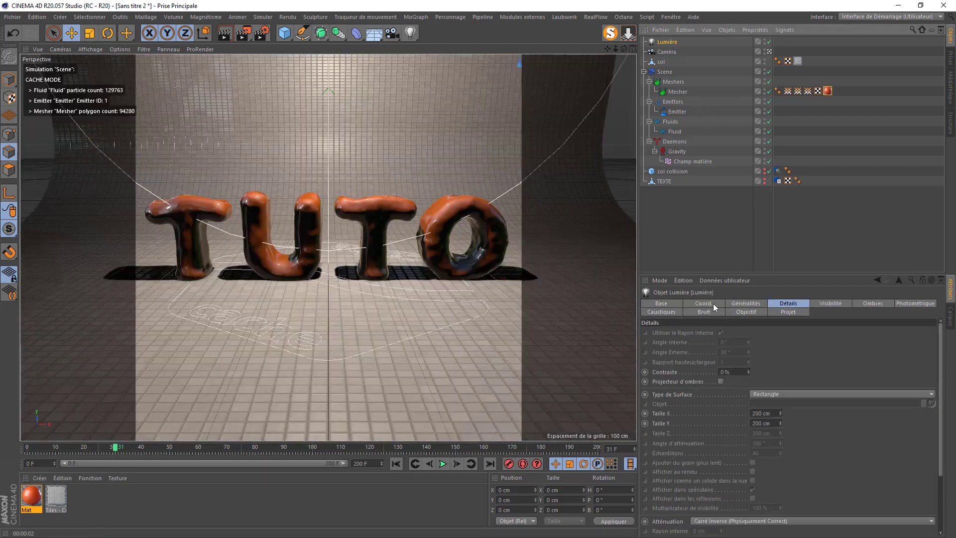
click(713, 306)
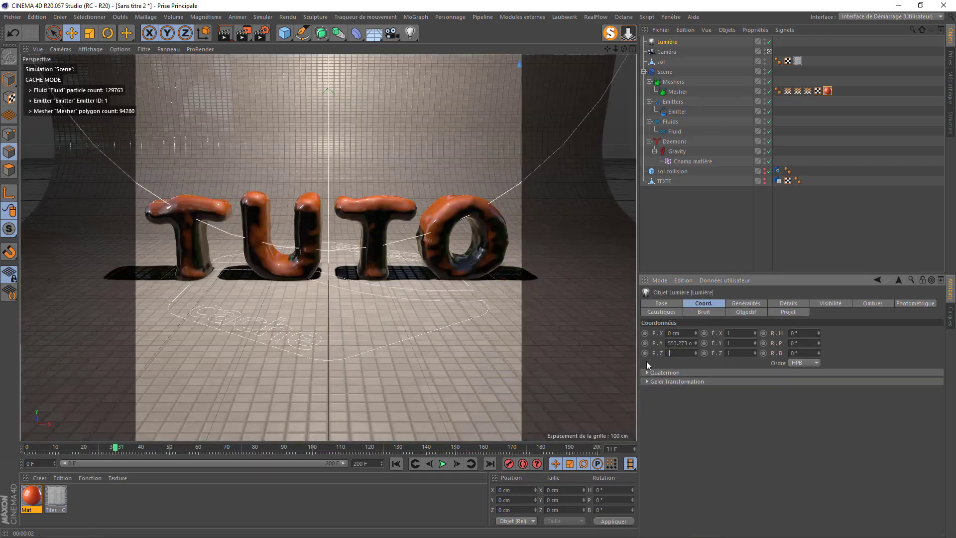
key(Return)
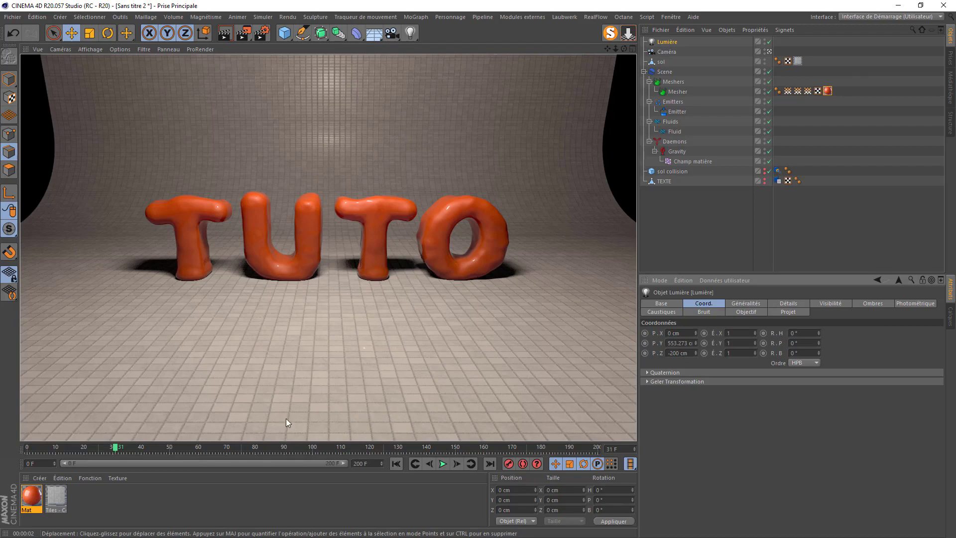
Set the render output size to 500 x 500 pixels and the render engine to Physique
click(261, 34)
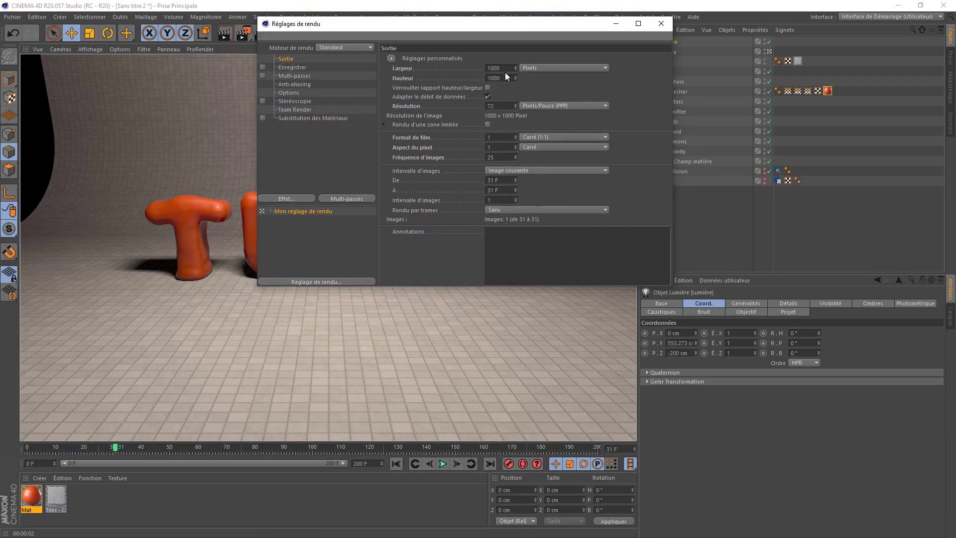
text(500)
drag(506, 68, 476, 81)
text(500)
key(Return)
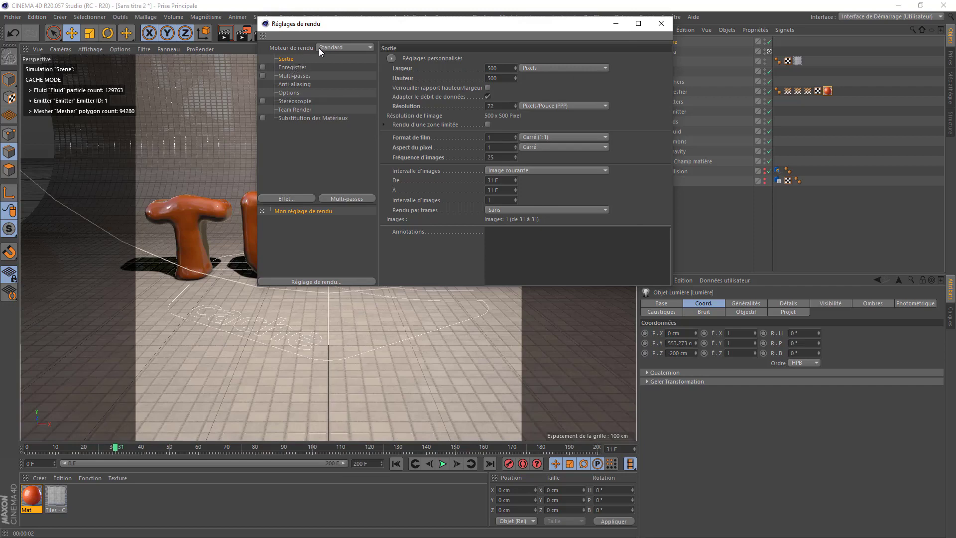
click(347, 47)
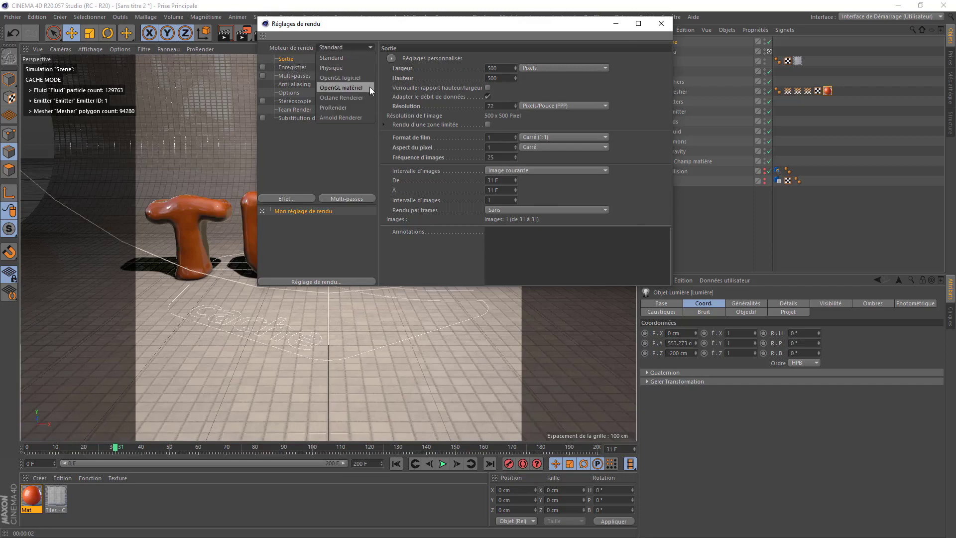
click(342, 68)
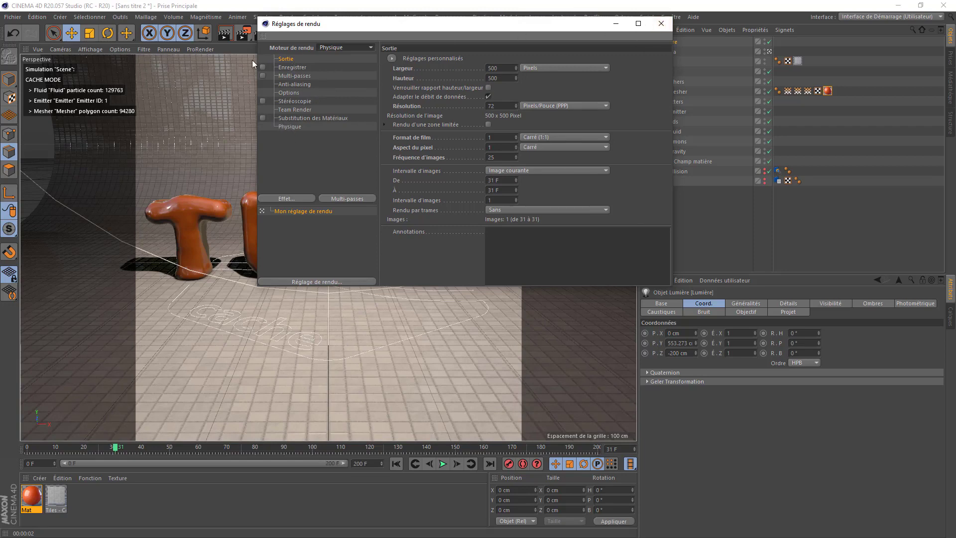
Set the render's frame range to Toutes les images, render the animation in the picture viewer, and return to the scene
click(503, 169)
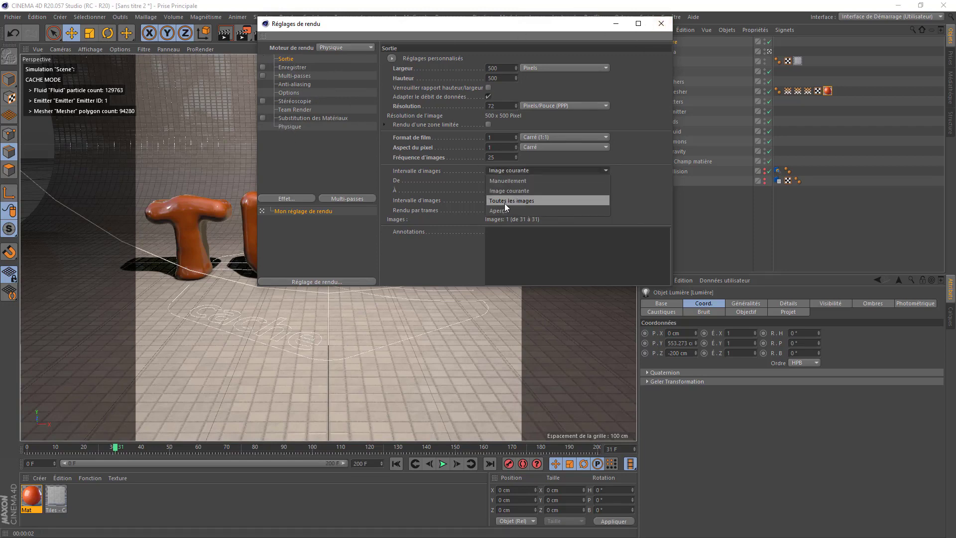
click(504, 201)
click(662, 24)
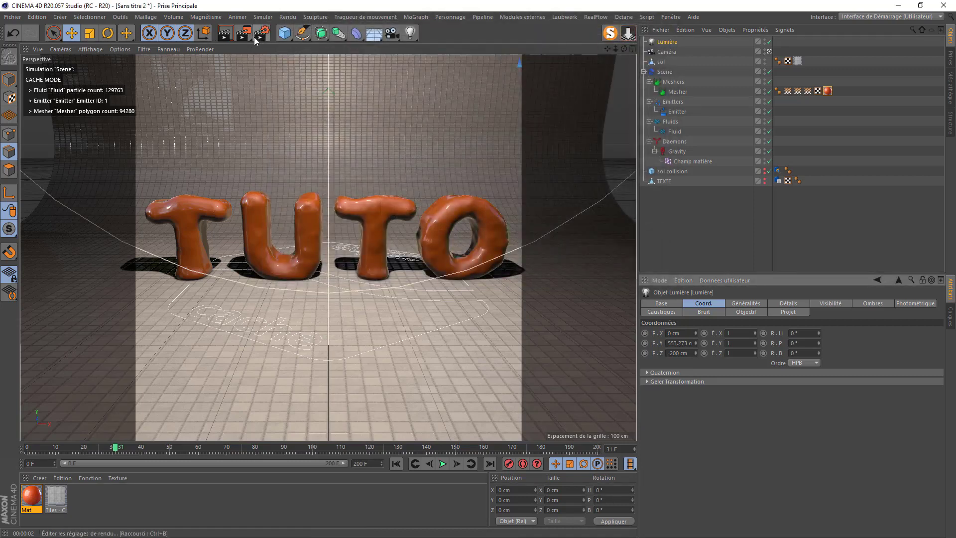
click(243, 34)
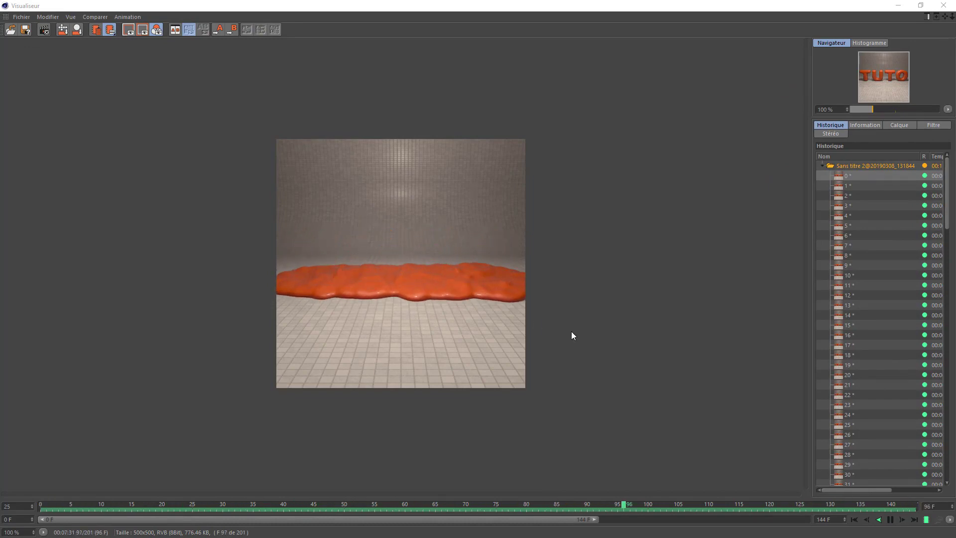
click(897, 6)
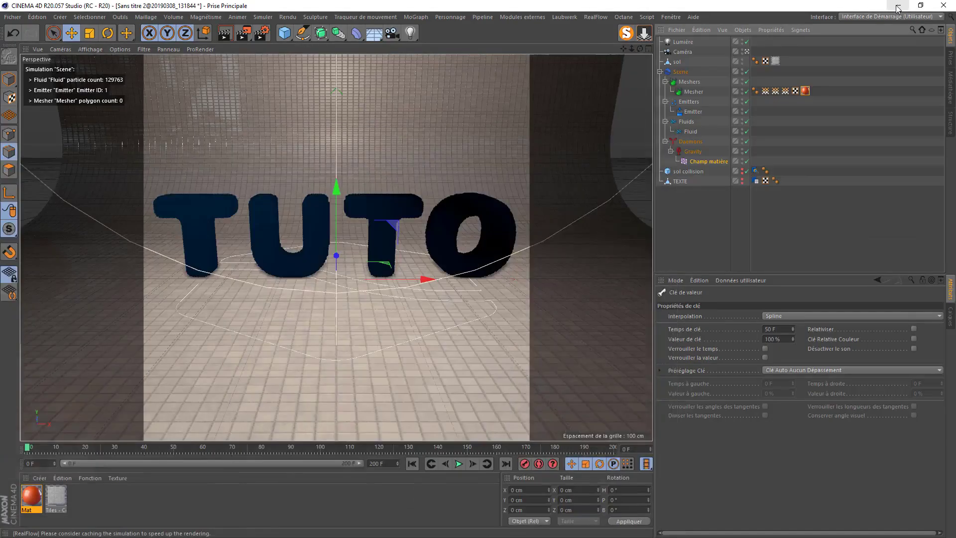